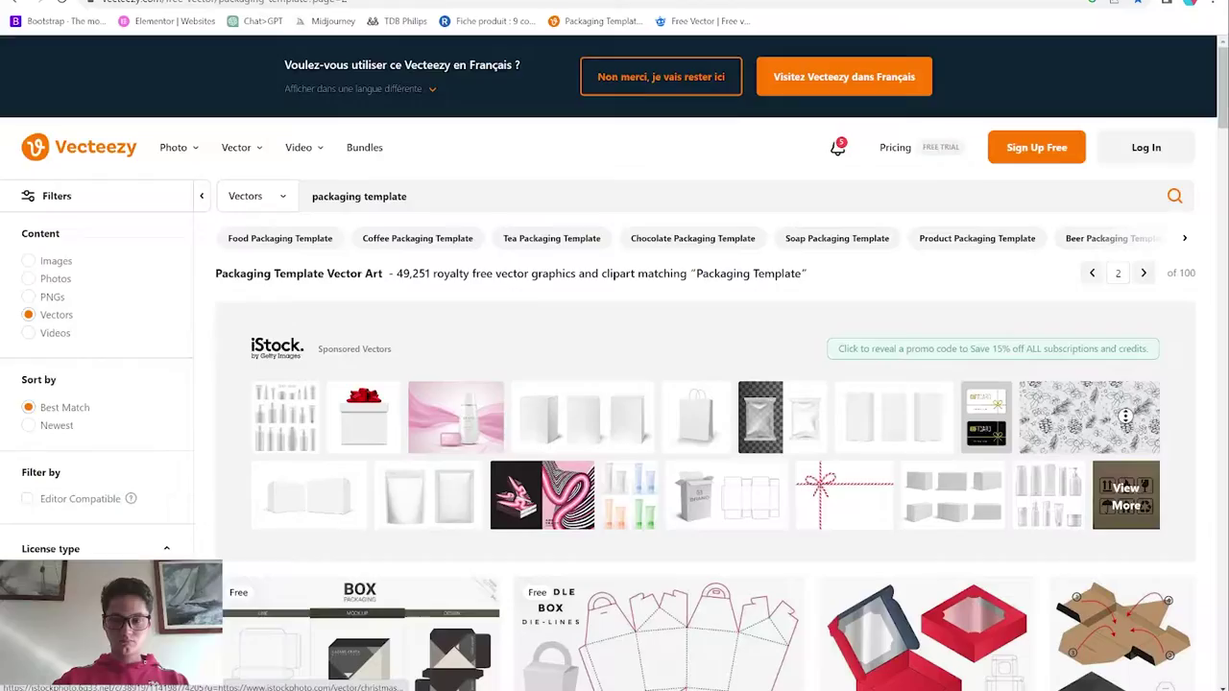
Browse the packaging template results and open Freepik's white box die-cut template with handles
scroll(1126, 451, down, 3)
scroll(1127, 452, down, 5)
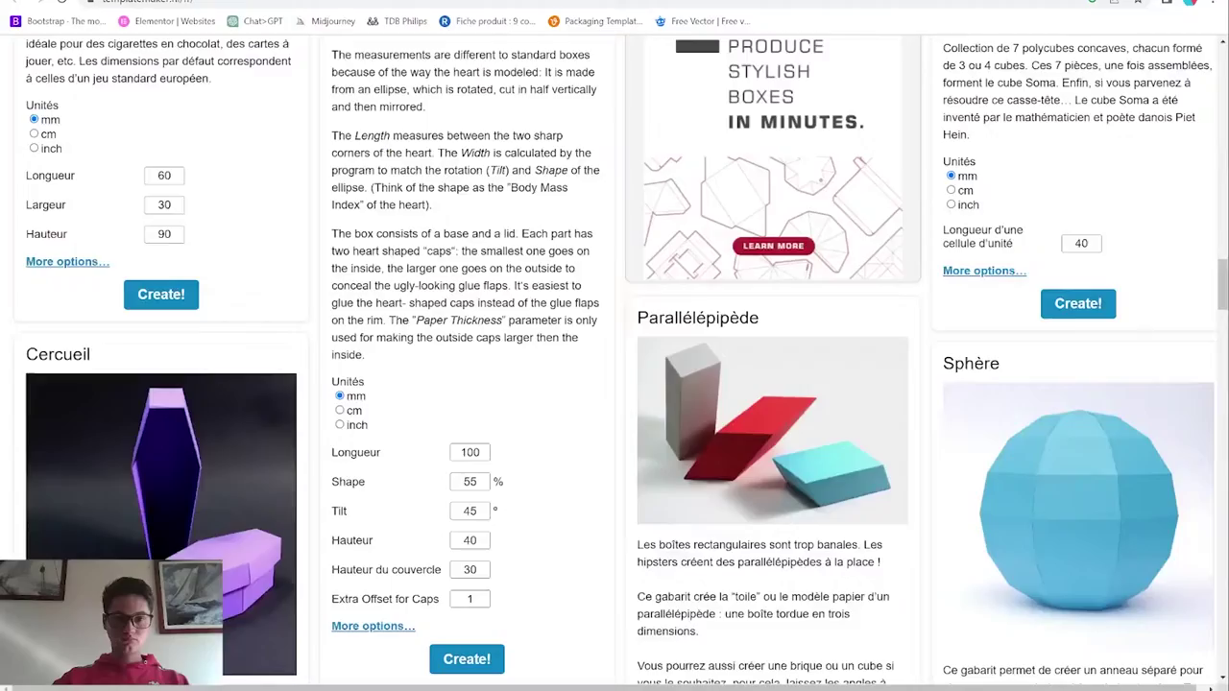
scroll(1069, 472, up, 15)
middle_click(1117, 580)
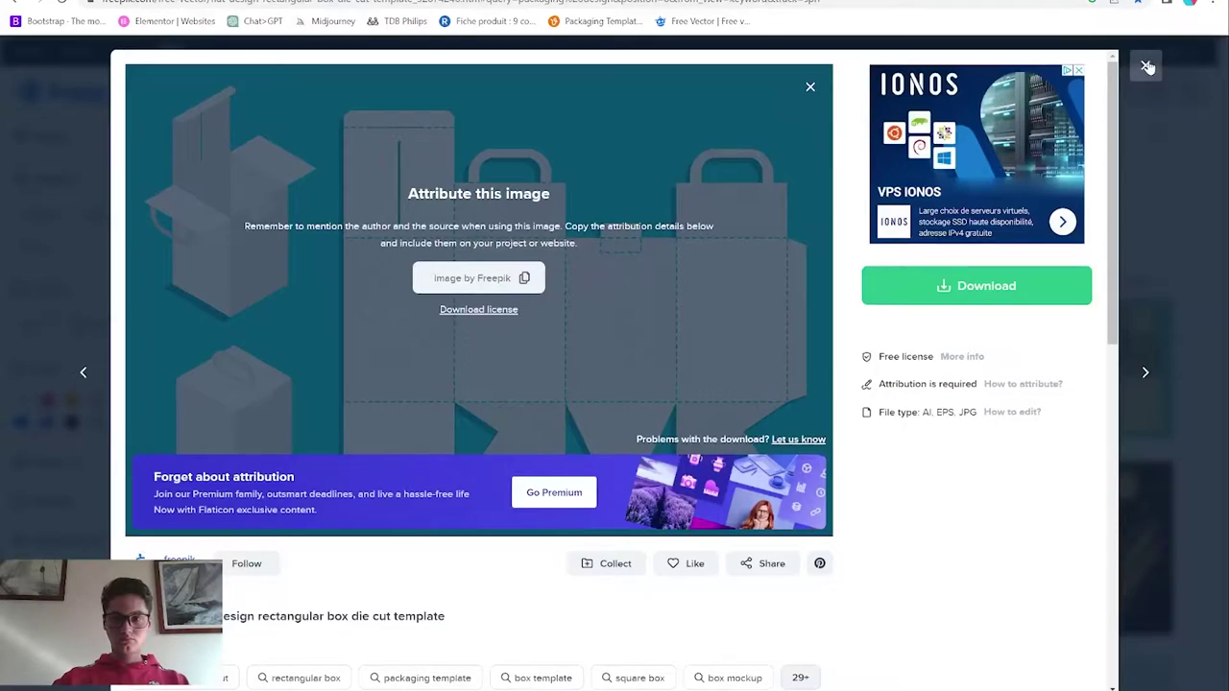
click(1147, 66)
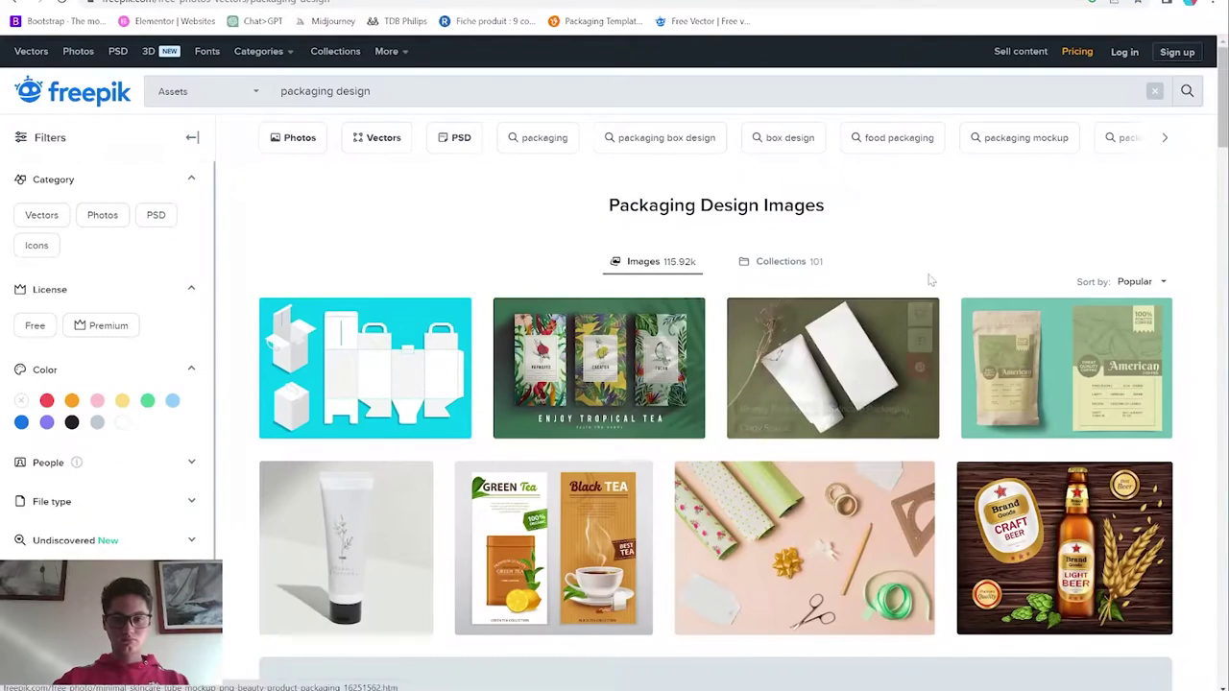
click(404, 372)
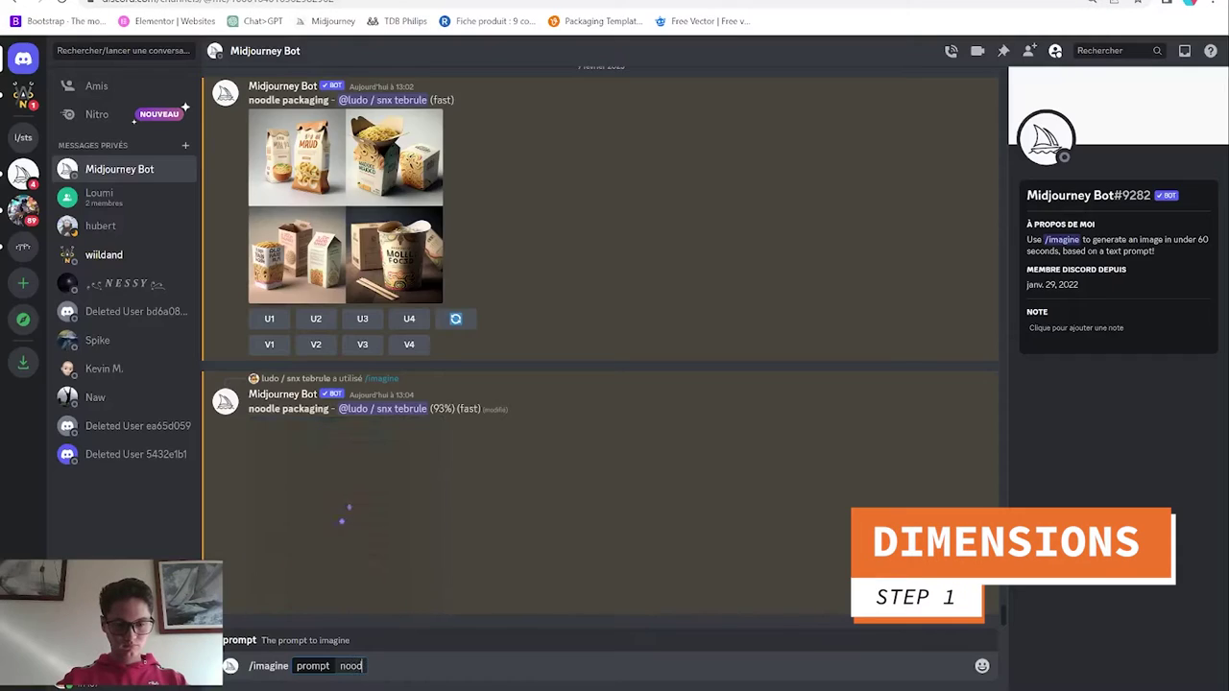
Submit the 'noodle packaging' prompt, then enlarge the earlier, second and new grids to compare them
text(p)
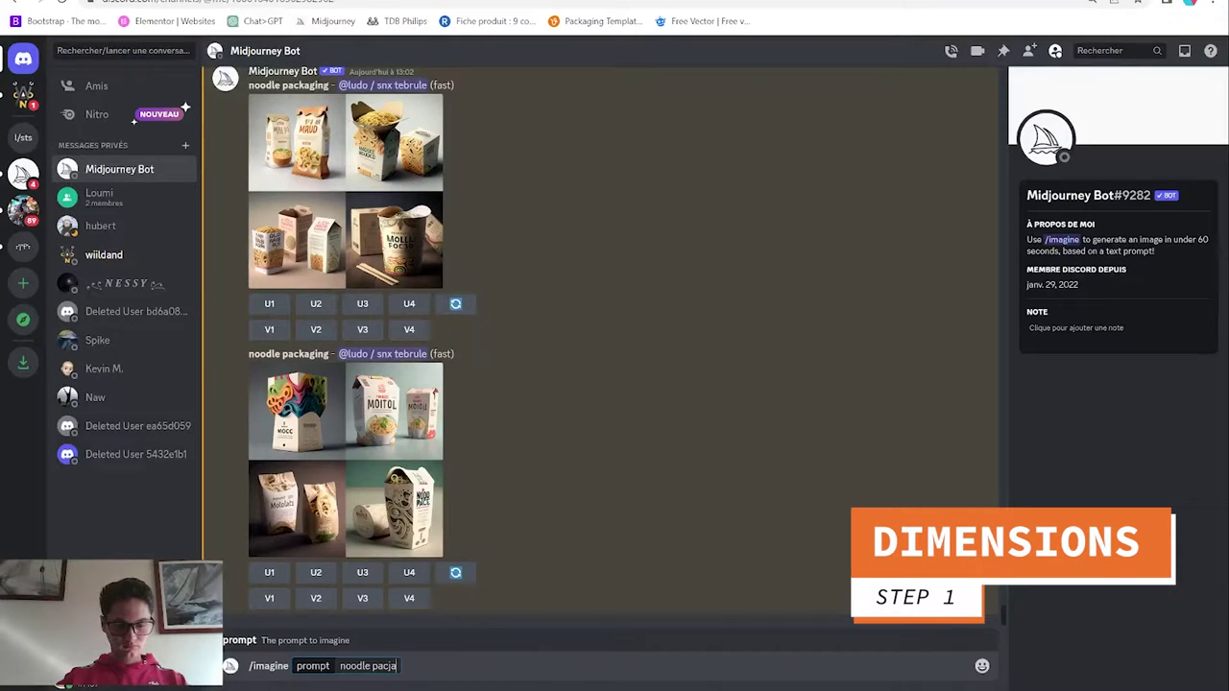
text(ackaging::5 from a fast food)
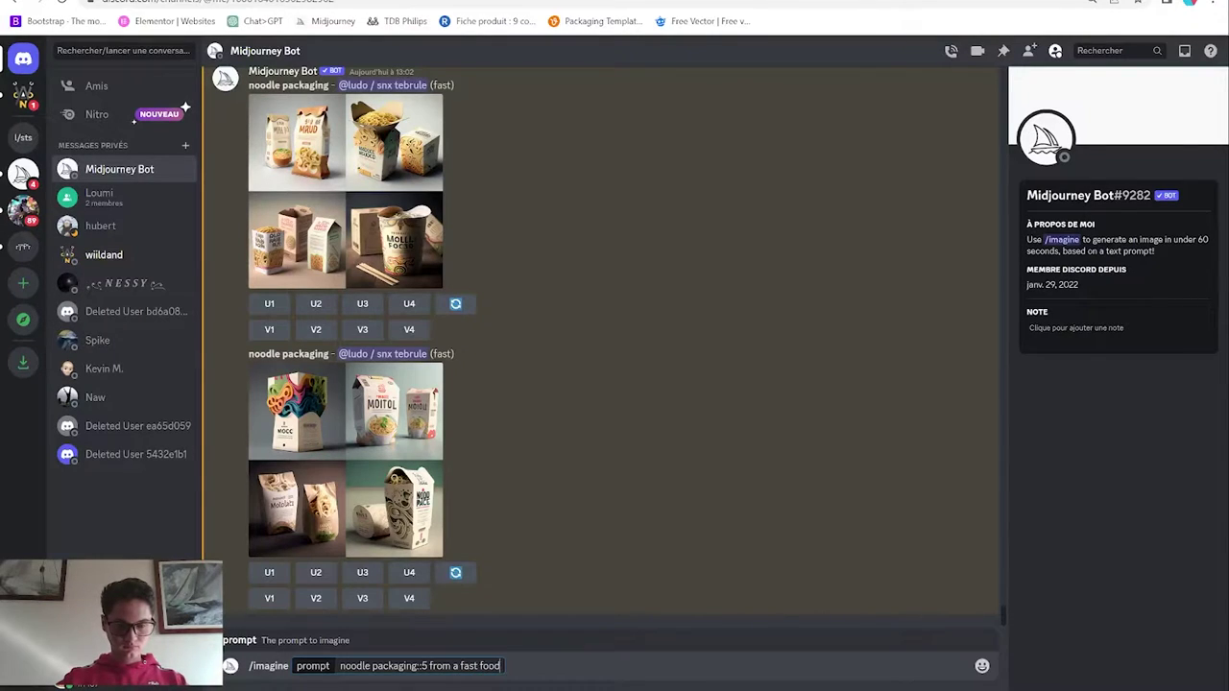
key(Return)
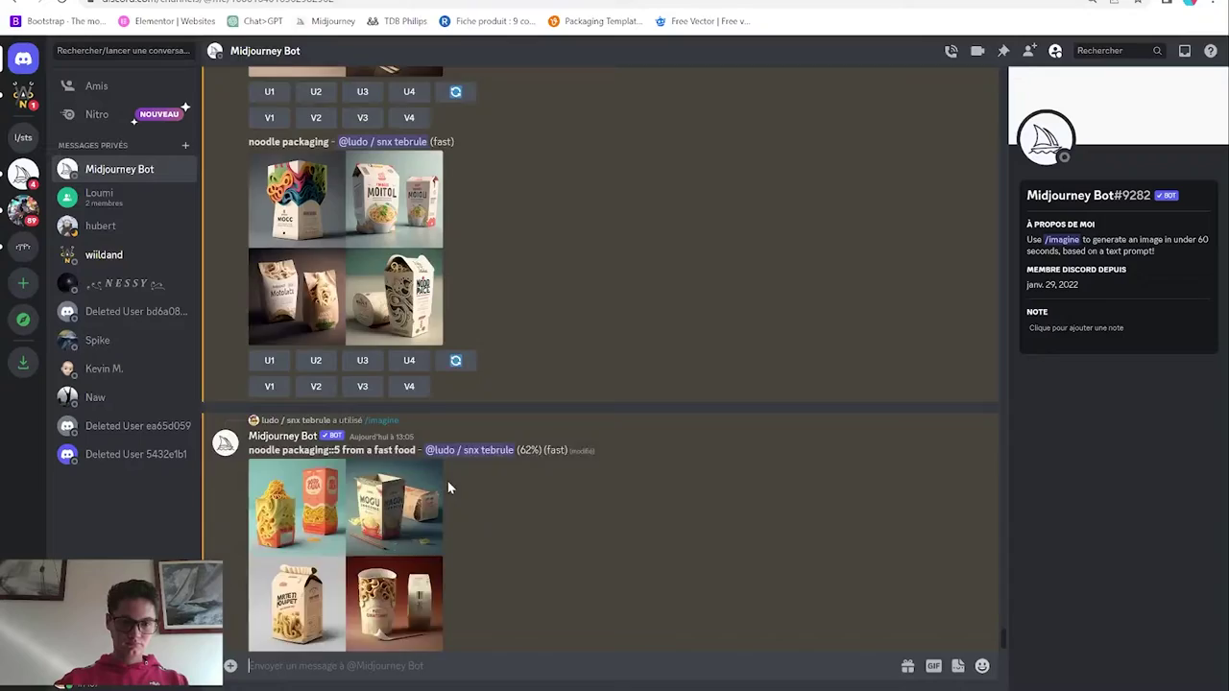
scroll(448, 481, up, 5)
click(404, 441)
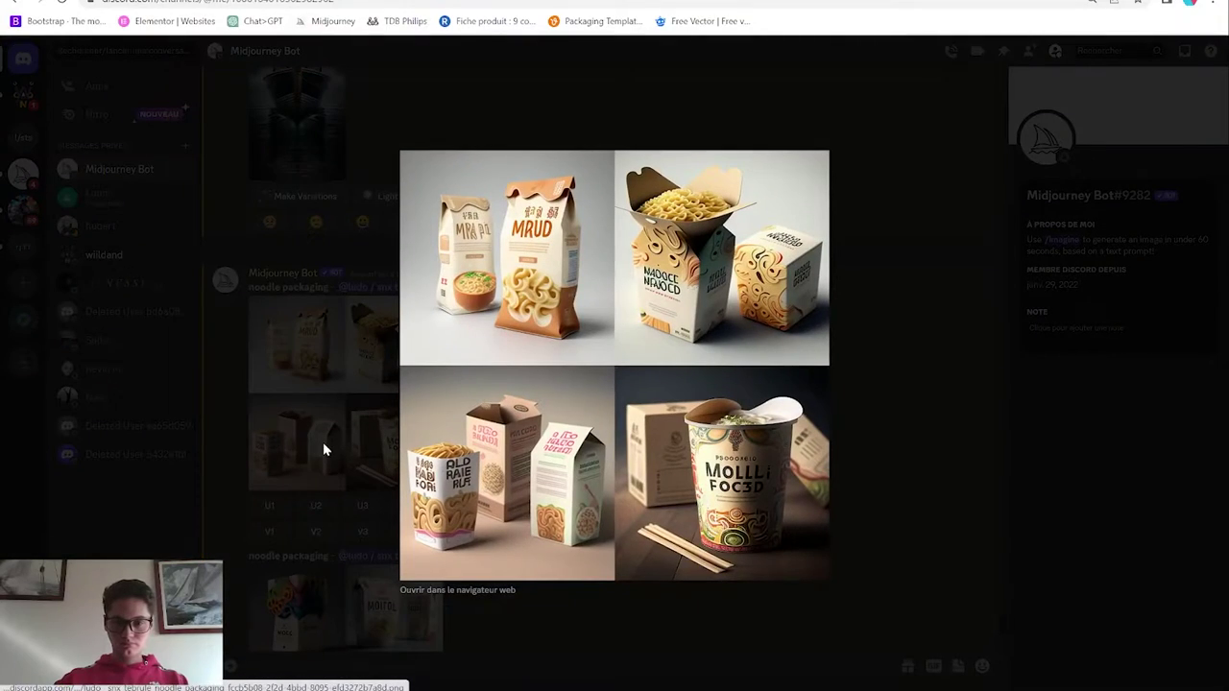
click(323, 439)
scroll(351, 474, down, 3)
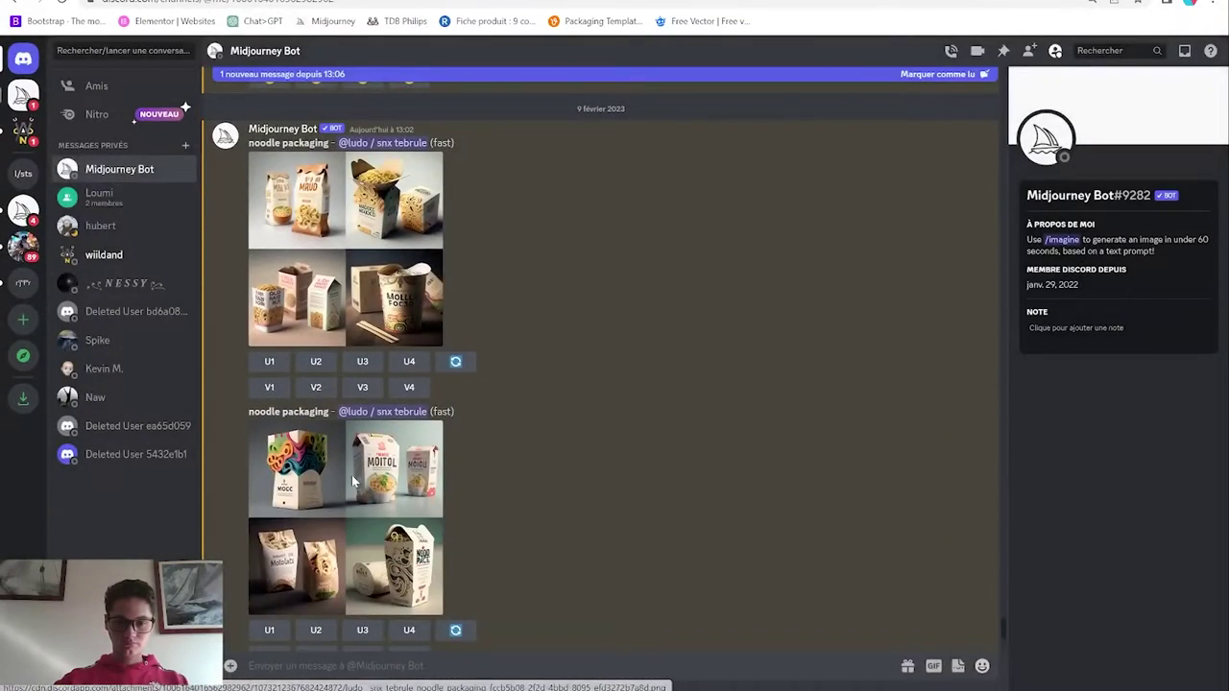
click(351, 474)
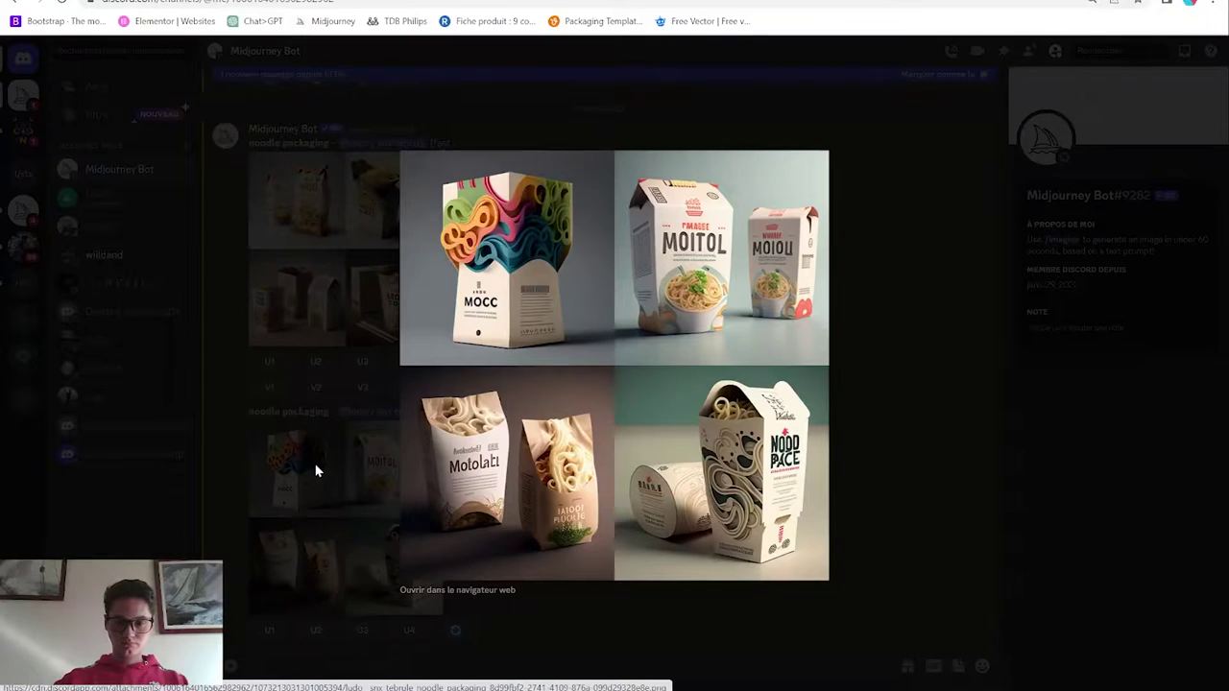
click(316, 470)
scroll(317, 471, down, 3)
click(320, 470)
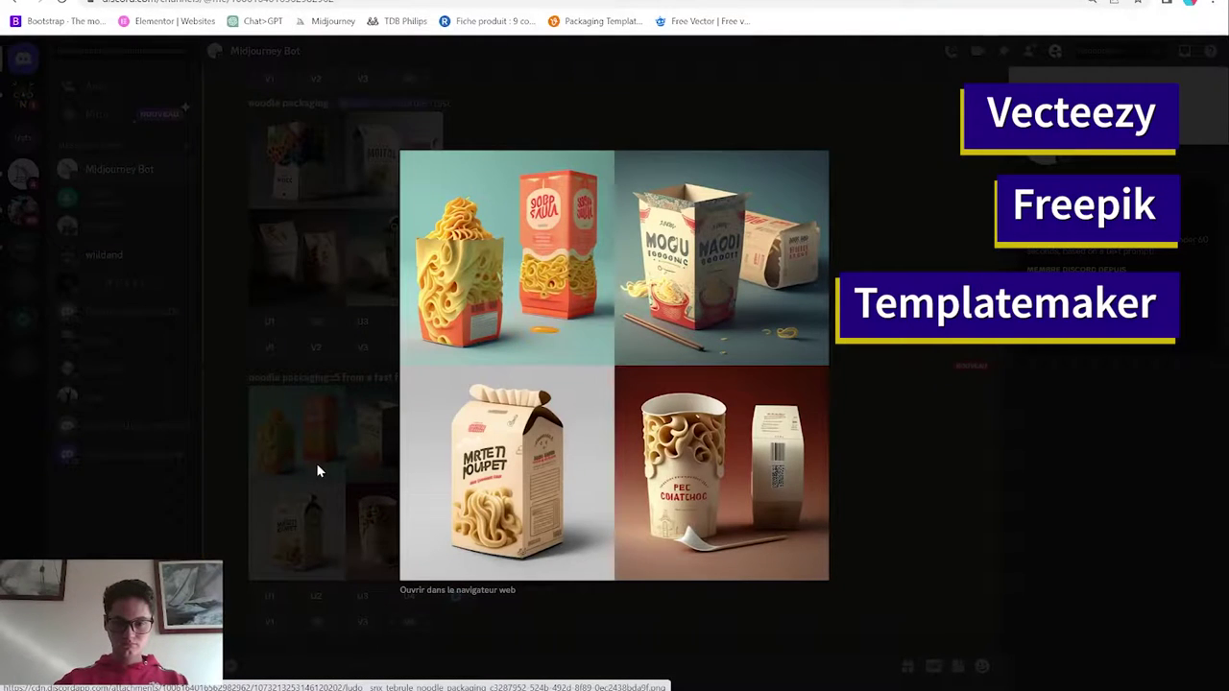
click(318, 469)
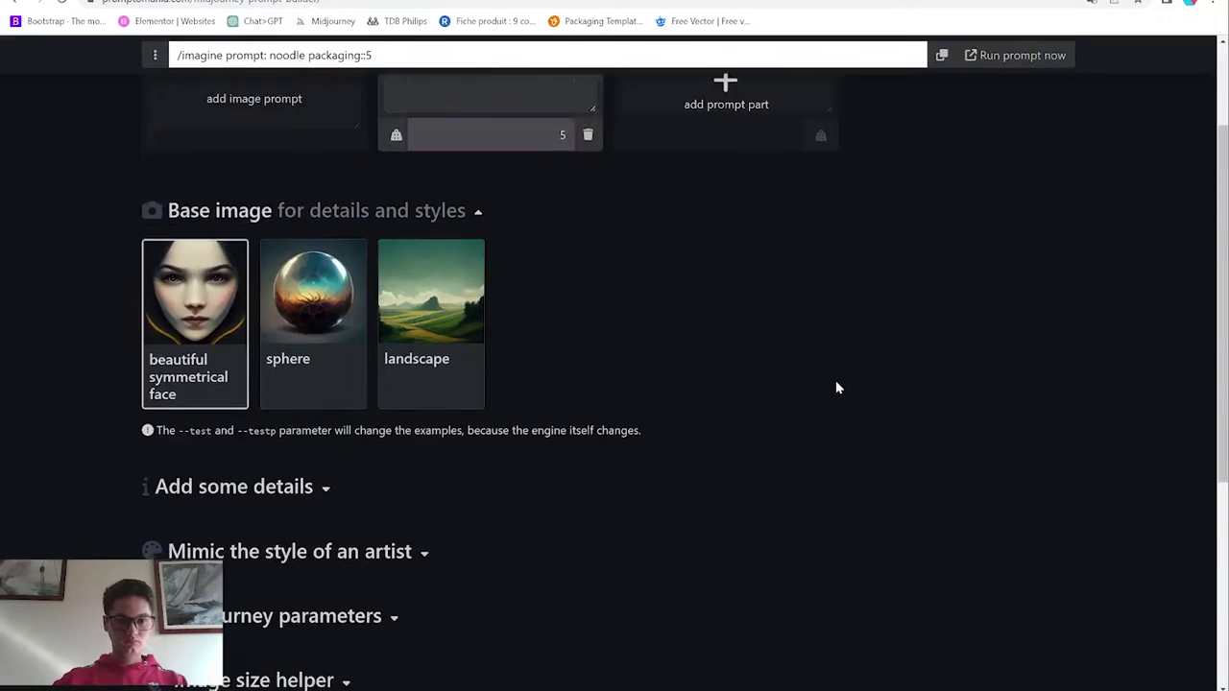
Add Doodle to the prompt from the Art Medium Drawing styles
scroll(447, 256, down, 1)
click(302, 407)
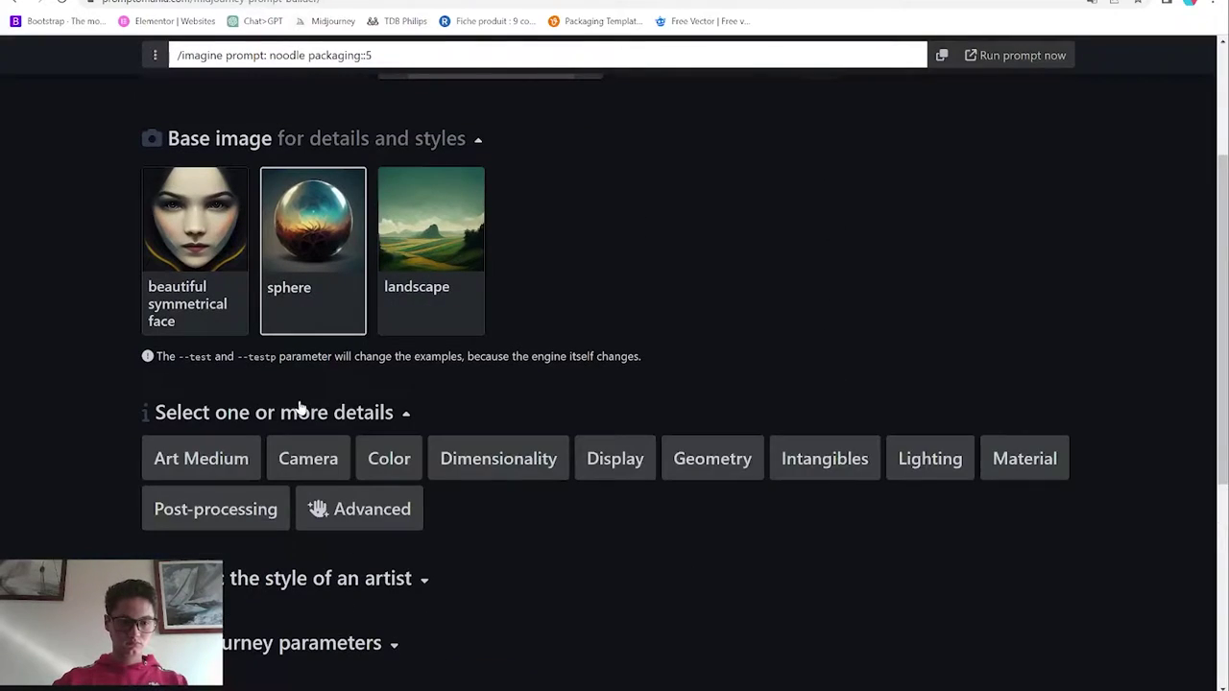
click(212, 455)
scroll(245, 442, down, 1)
click(226, 448)
scroll(256, 390, down, 2)
click(548, 230)
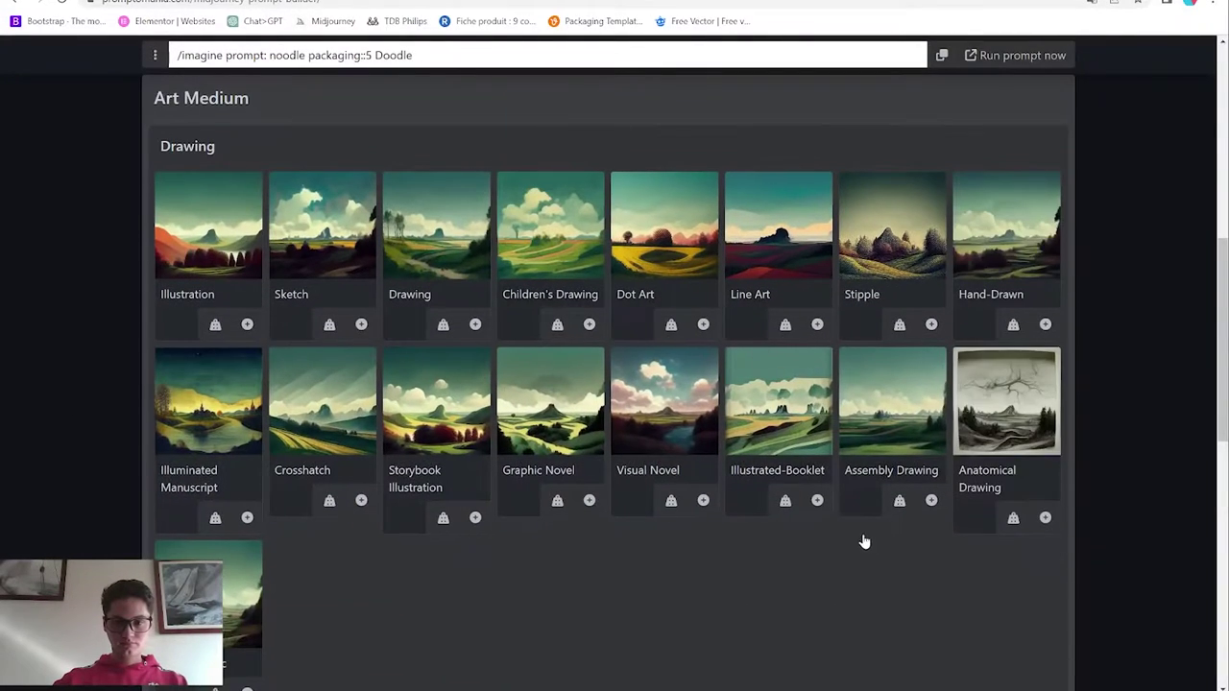
Add Marker Art to the prompt from the Ink styles
scroll(232, 411, up, 3)
click(193, 434)
scroll(269, 289, down, 2)
click(288, 217)
scroll(576, 384, down, 2)
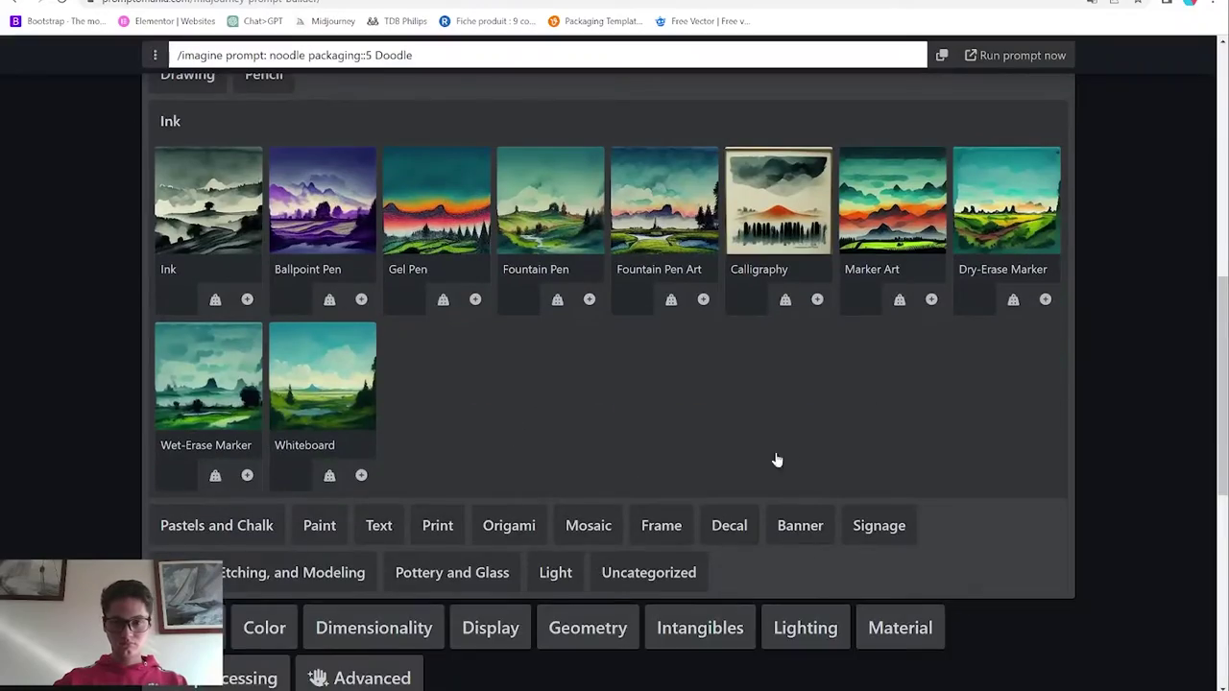
scroll(777, 461, up, 1)
click(892, 278)
Look through the Print styles and Camera Scenes options without adding any
click(183, 186)
click(640, 146)
scroll(614, 385, down, 3)
scroll(615, 384, up, 3)
click(192, 199)
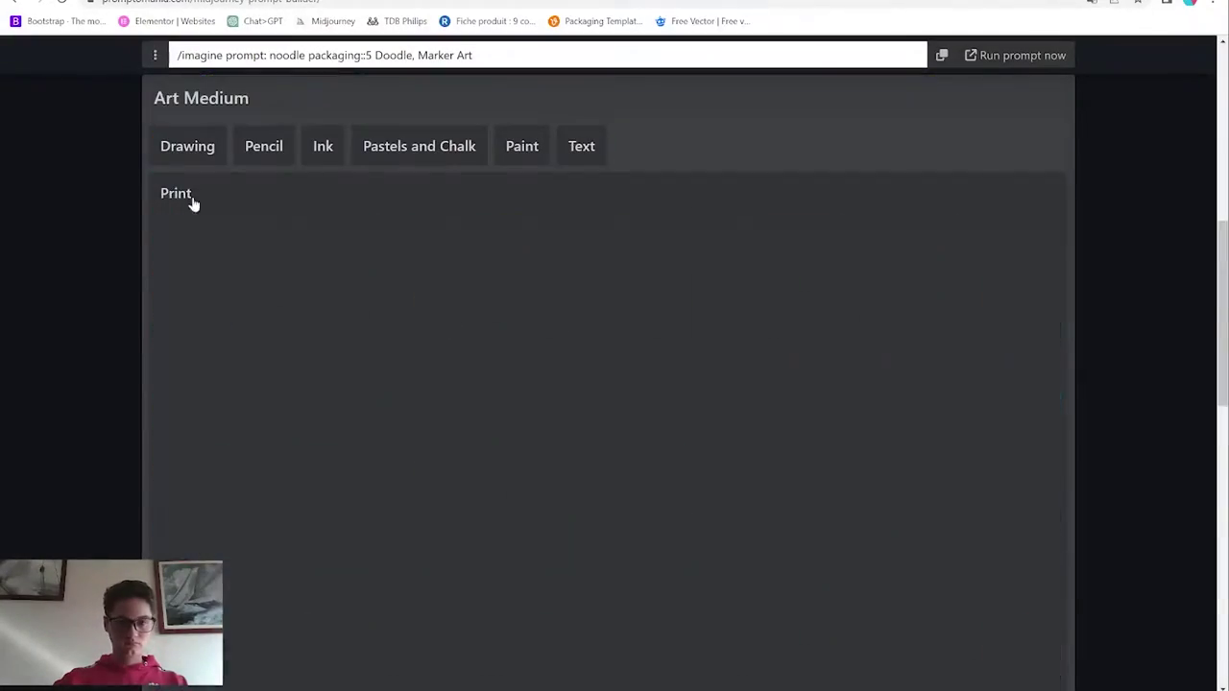
click(189, 292)
scroll(123, 310, down, 2)
Look through the Film Types, Lenses and Perspective, and Camera Settings options
click(197, 153)
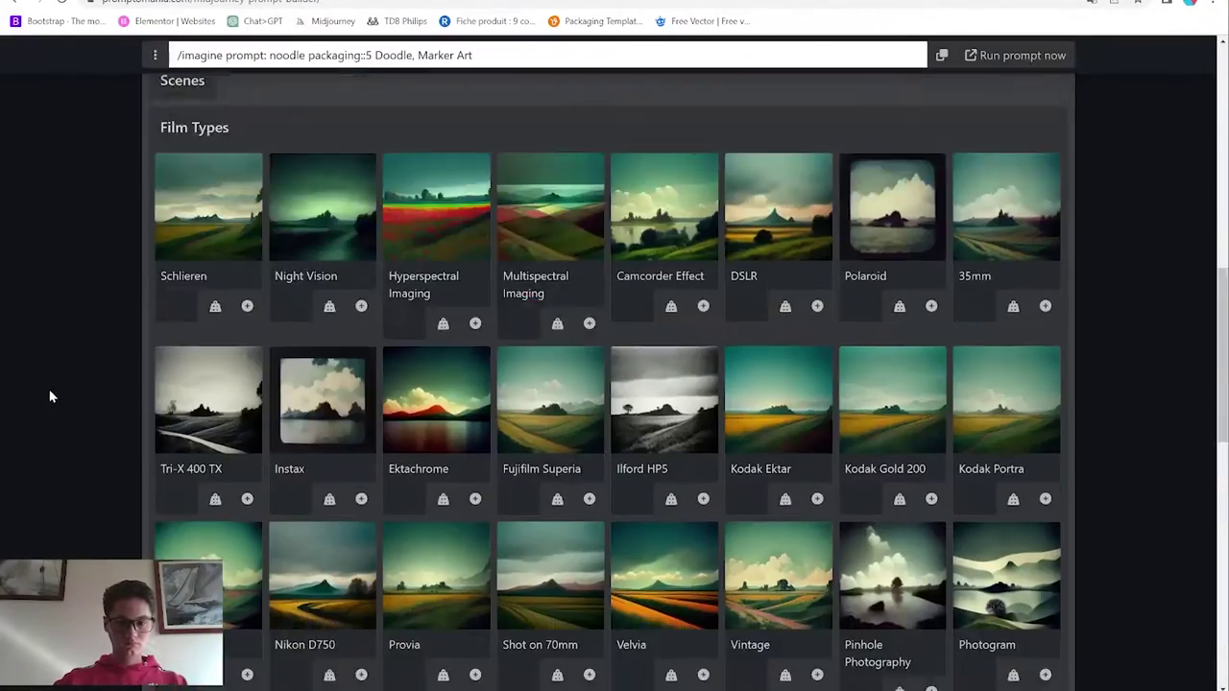
click(192, 131)
click(401, 235)
scroll(401, 288, down, 5)
scroll(288, 289, up, 5)
click(277, 273)
click(677, 225)
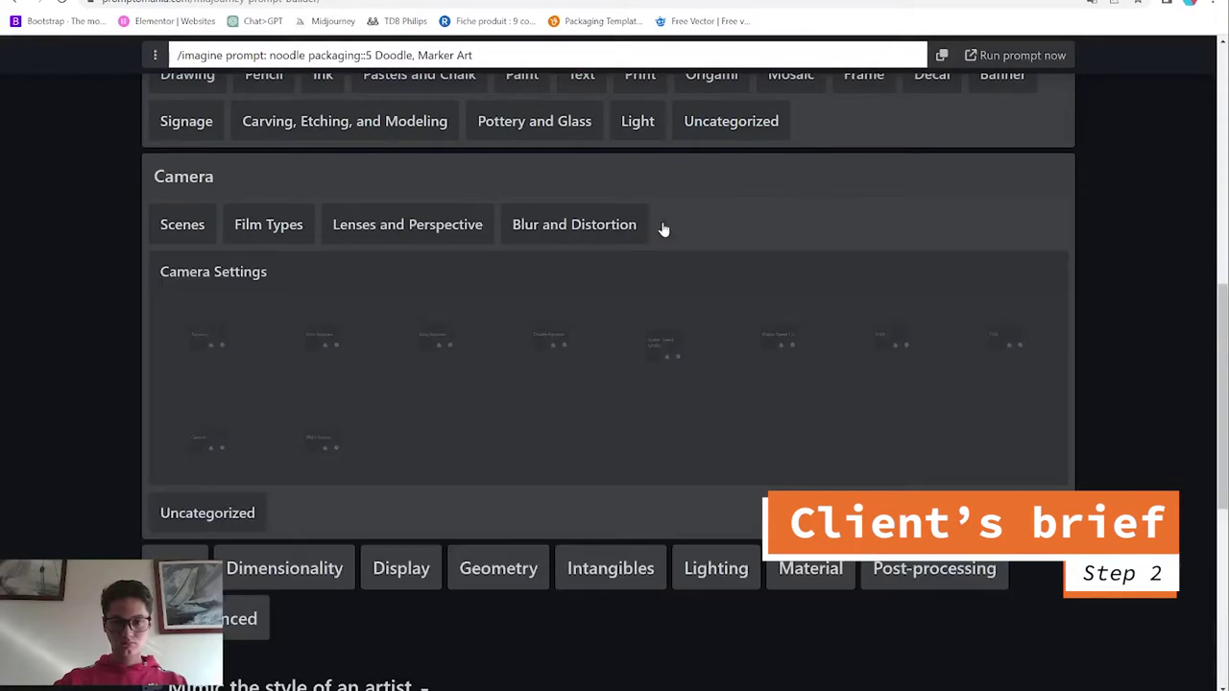
click(192, 273)
click(192, 272)
Add Cool Color Palette to the prompt from the Chromatic Palettes
click(220, 327)
scroll(97, 408, down, 3)
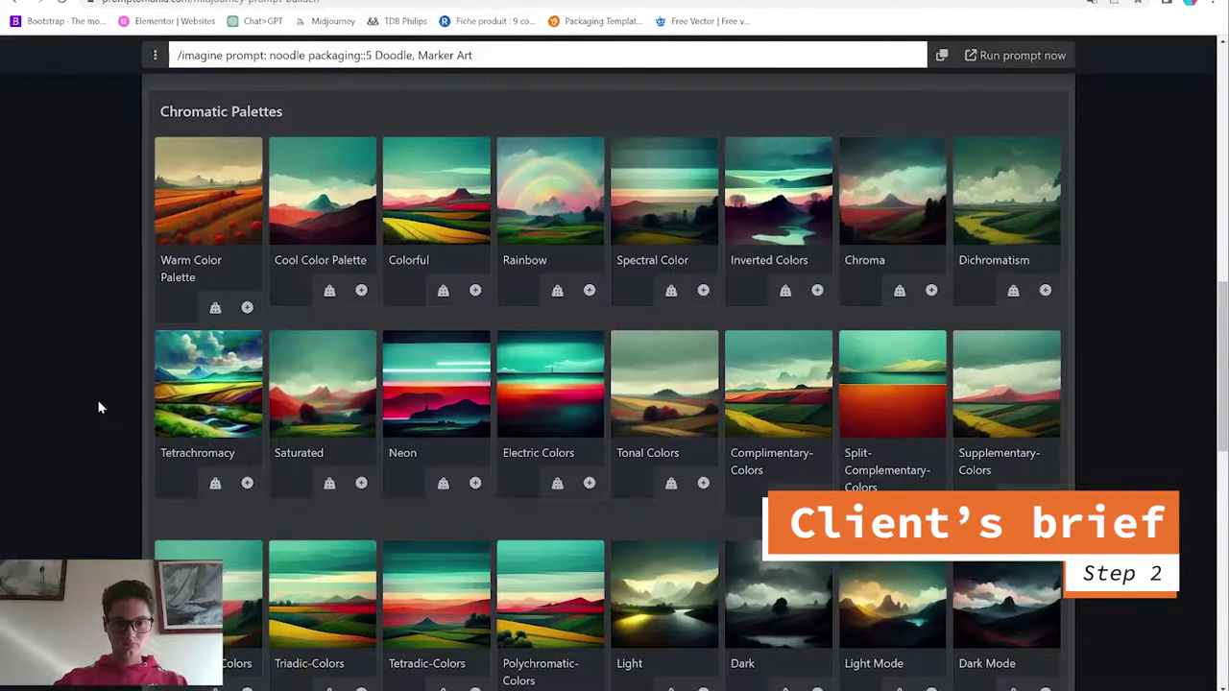
scroll(104, 275, down, 1)
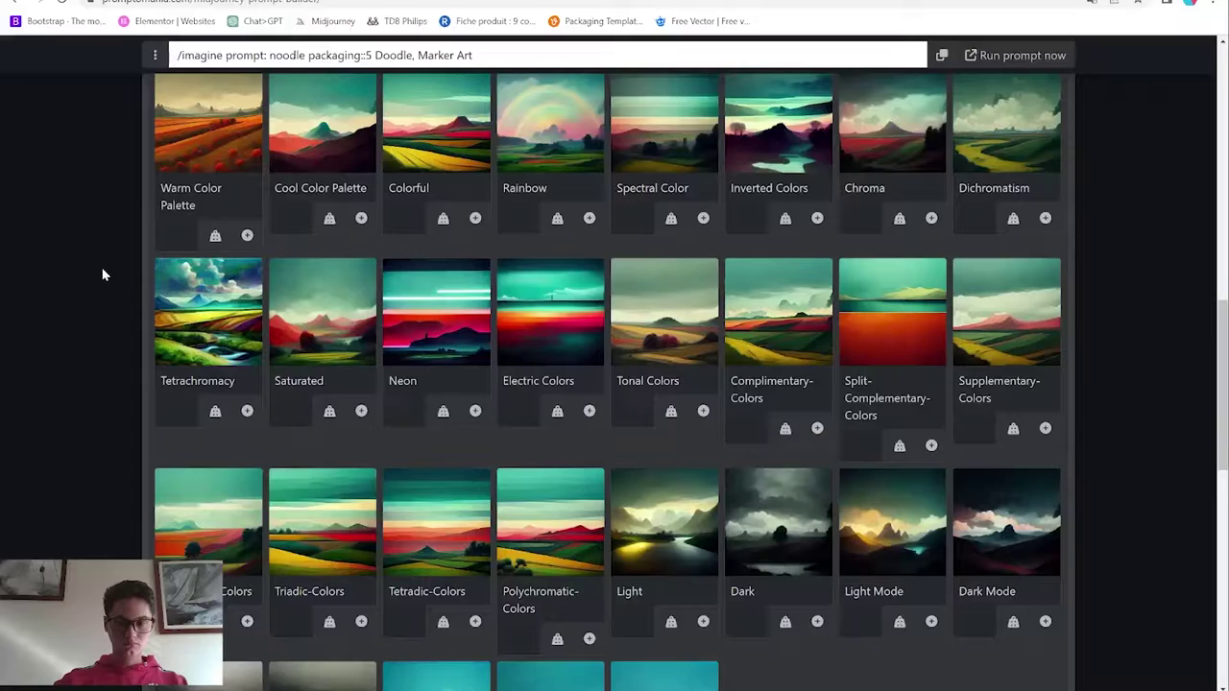
scroll(112, 280, up, 10)
scroll(157, 288, down, 10)
click(336, 235)
scroll(113, 335, down, 4)
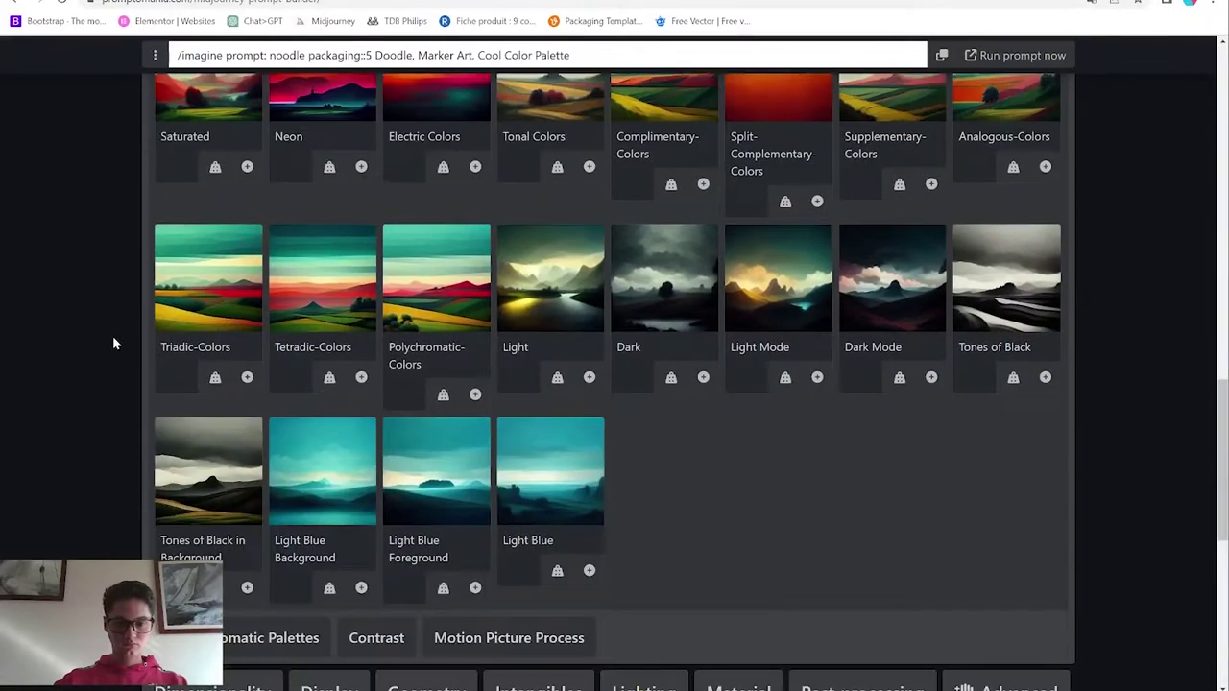
scroll(113, 336, up, 4)
Look through the Contrast, Motion Picture Process and Geometry Shapes options
click(230, 155)
click(524, 159)
click(817, 156)
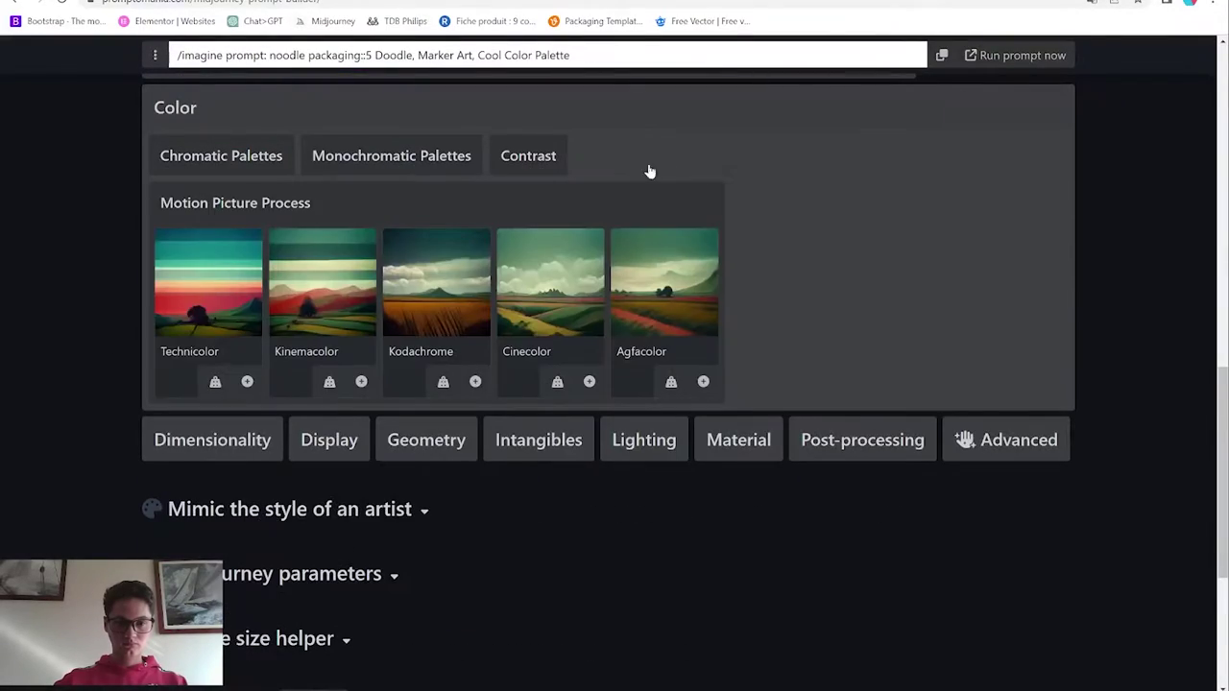
click(220, 236)
click(192, 186)
click(504, 117)
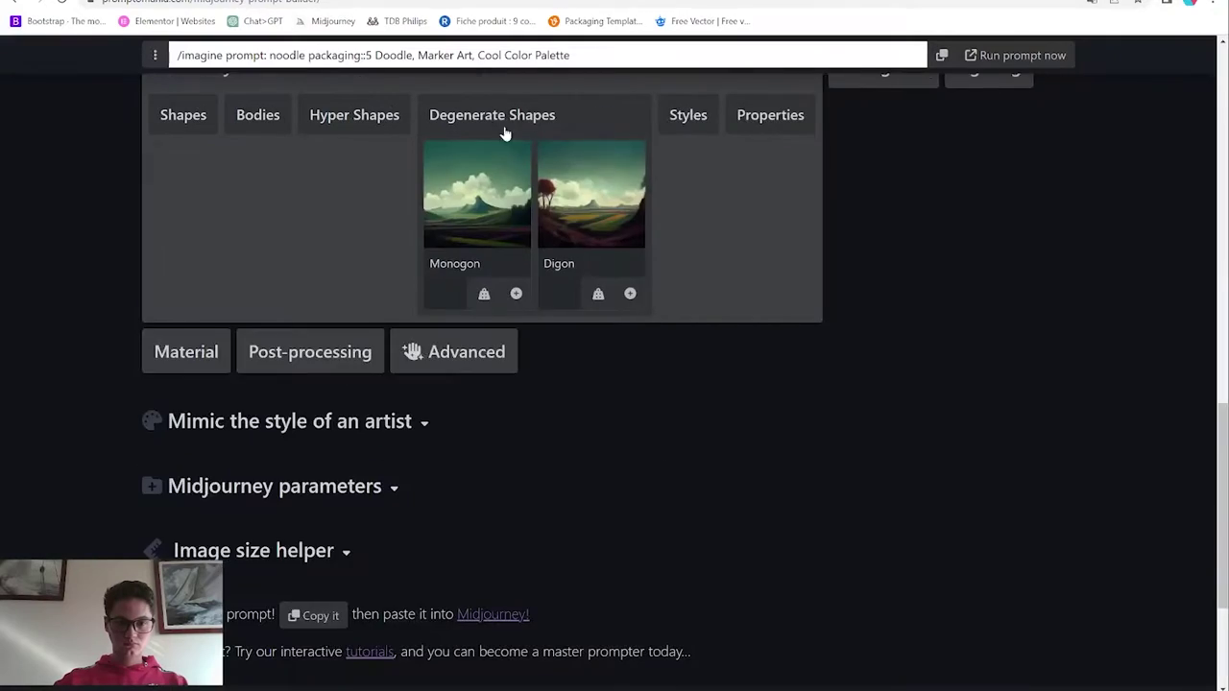
click(686, 115)
scroll(606, 532, down, 10)
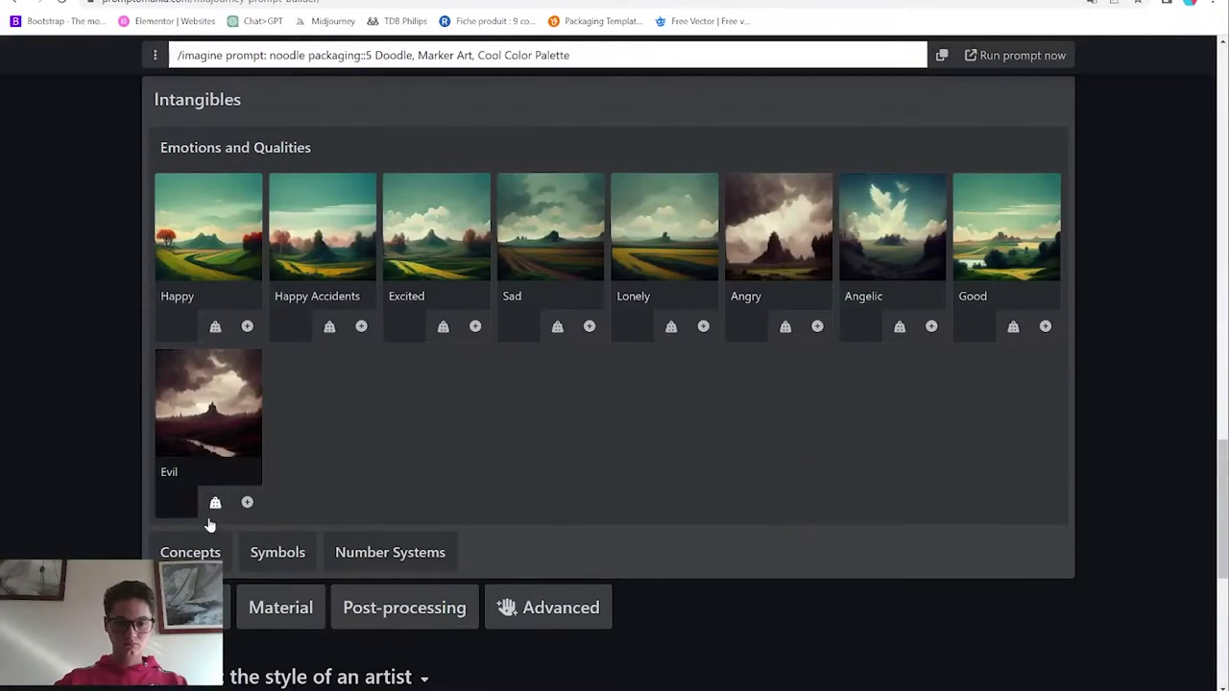
scroll(210, 525, down, 4)
Look through the Lighting, Material and Post-processing Reflection and Filters options
click(192, 247)
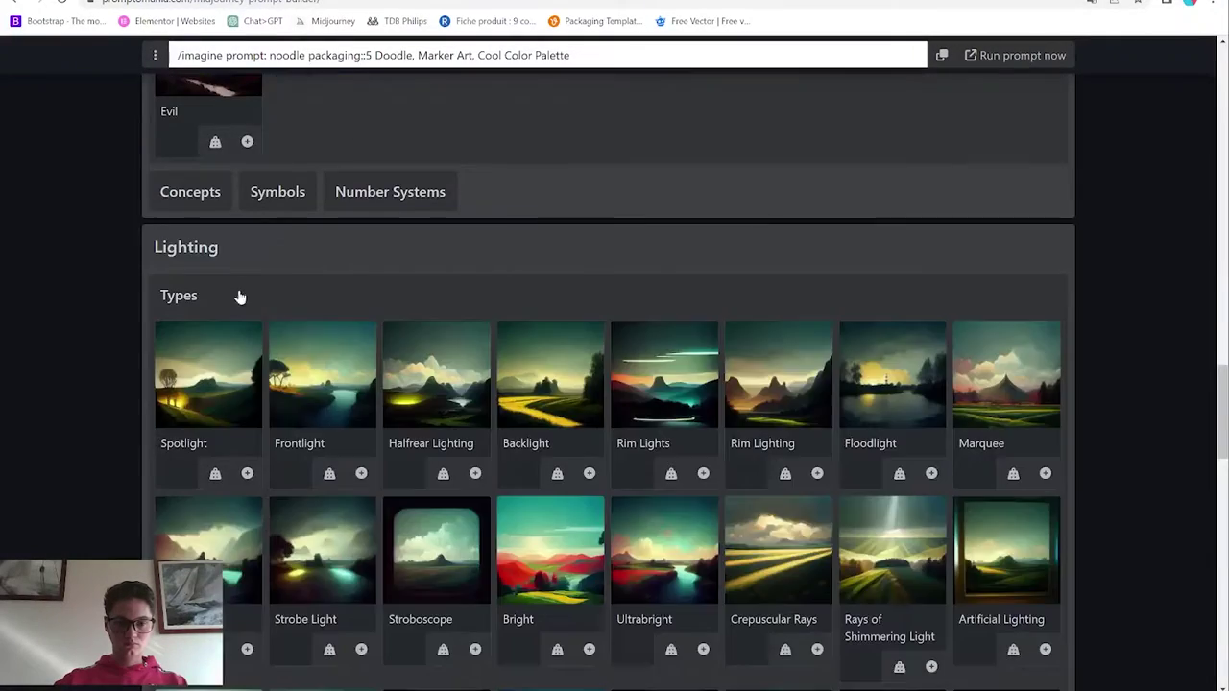
scroll(330, 316, down, 5)
click(294, 393)
scroll(307, 497, down, 2)
scroll(307, 497, down, 3)
click(340, 413)
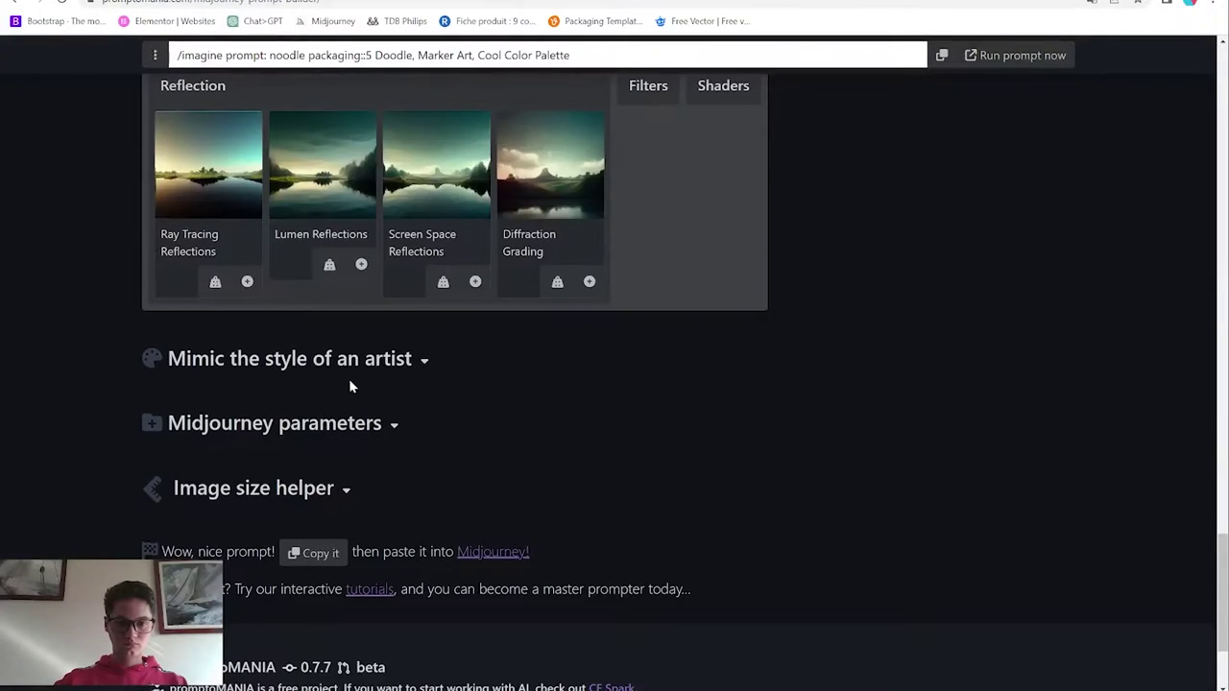
click(648, 85)
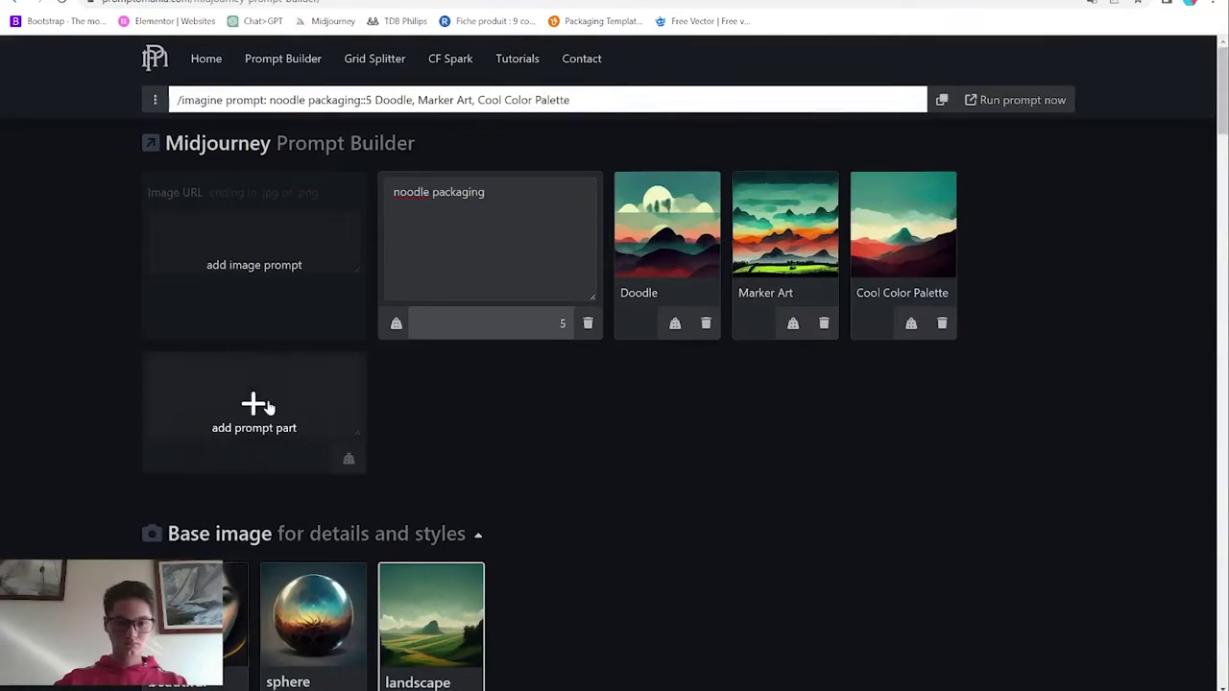
Add a '-- no background' prompt part followed by another empty prompt part
click(252, 417)
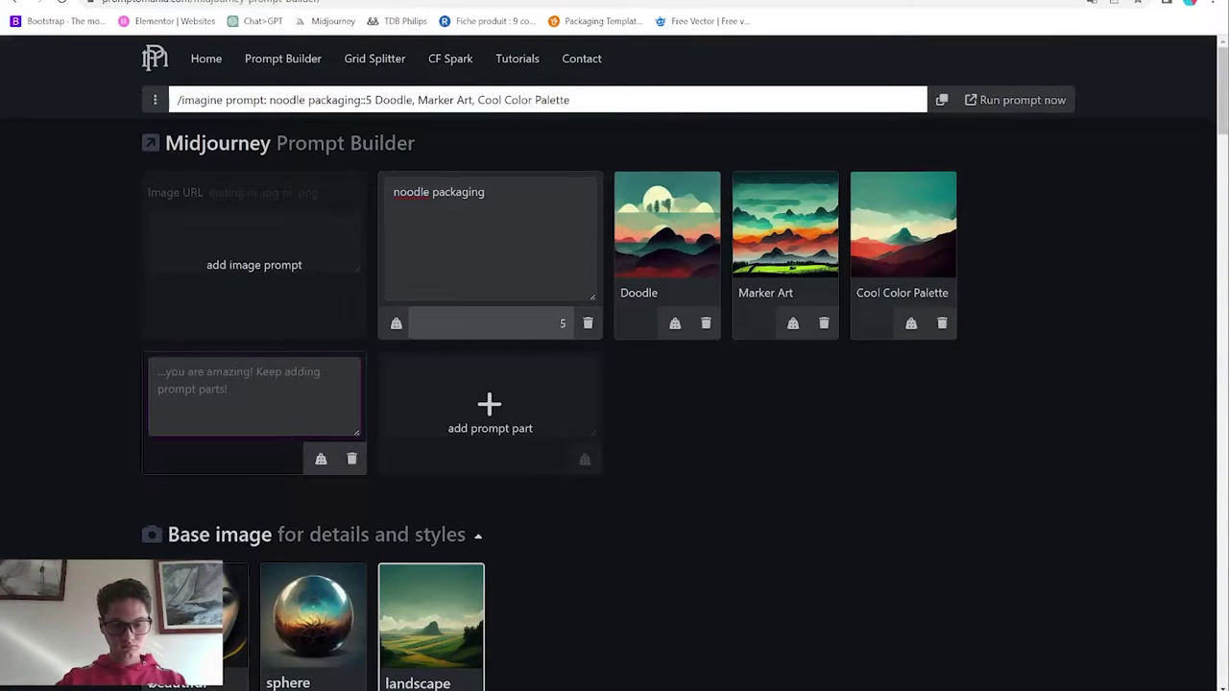
text(-- no background)
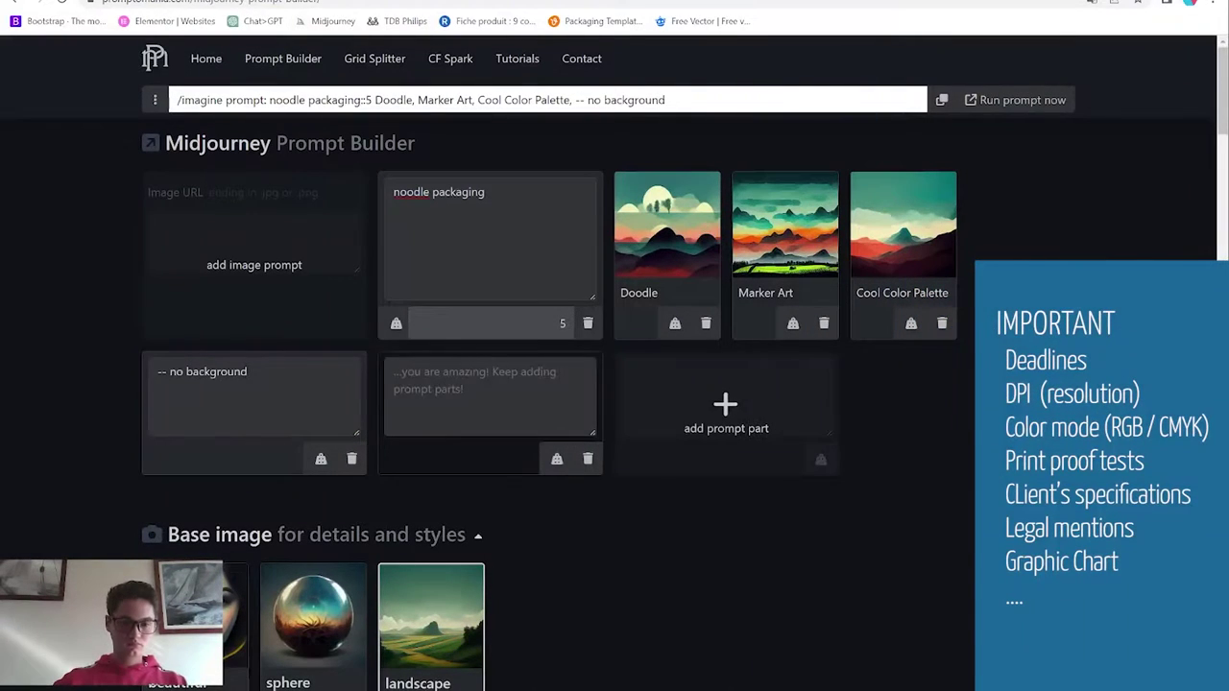
drag(170, 372, 247, 372)
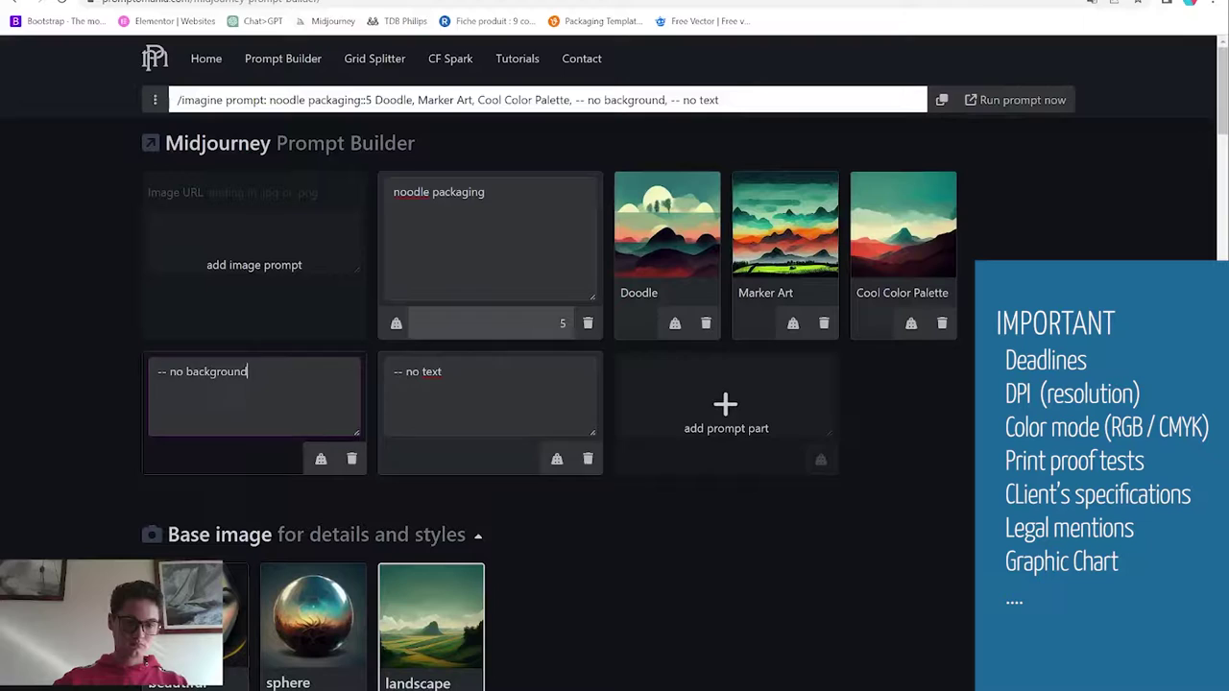
click(725, 408)
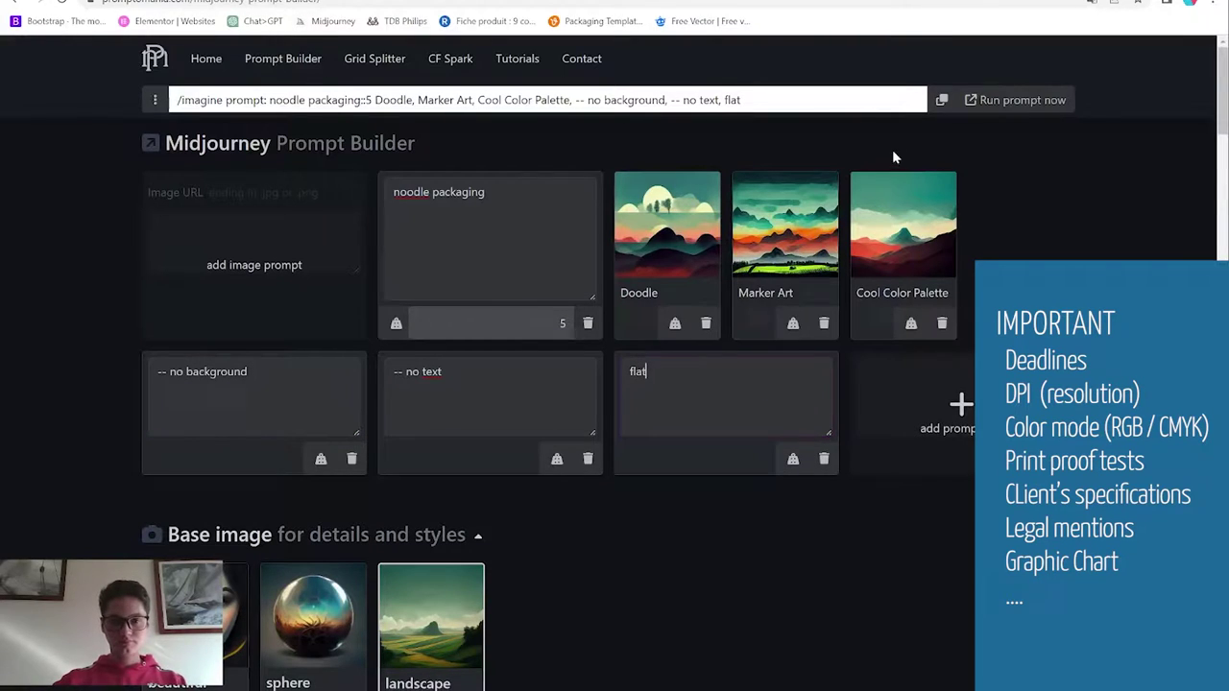
Paste the assembled prompt into the Midjourney chat and send it
key(ctrl+Tab)
text(/imagine prompt: noodle packaging::5 Doodle, Marker Art, Cool Color Palette, -- no background, -- no text, flat)
key(Return)
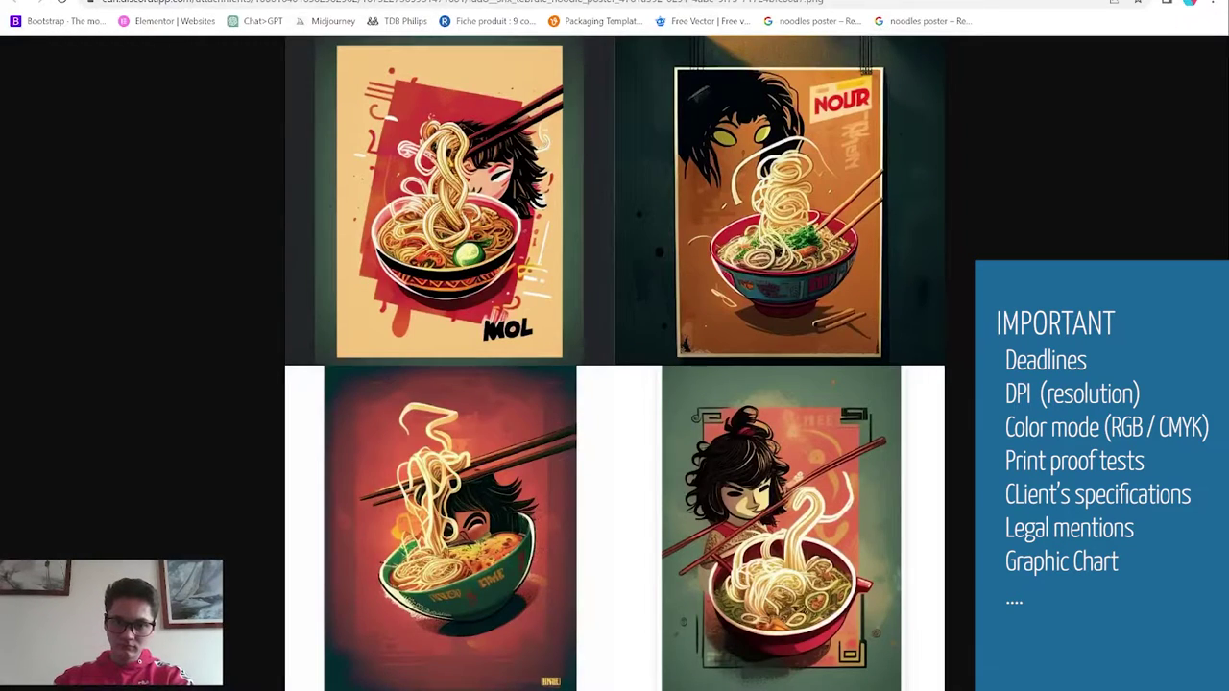
Flip through the noodle poster reference images, then return to the Midjourney chat
key(ctrl+Tab)
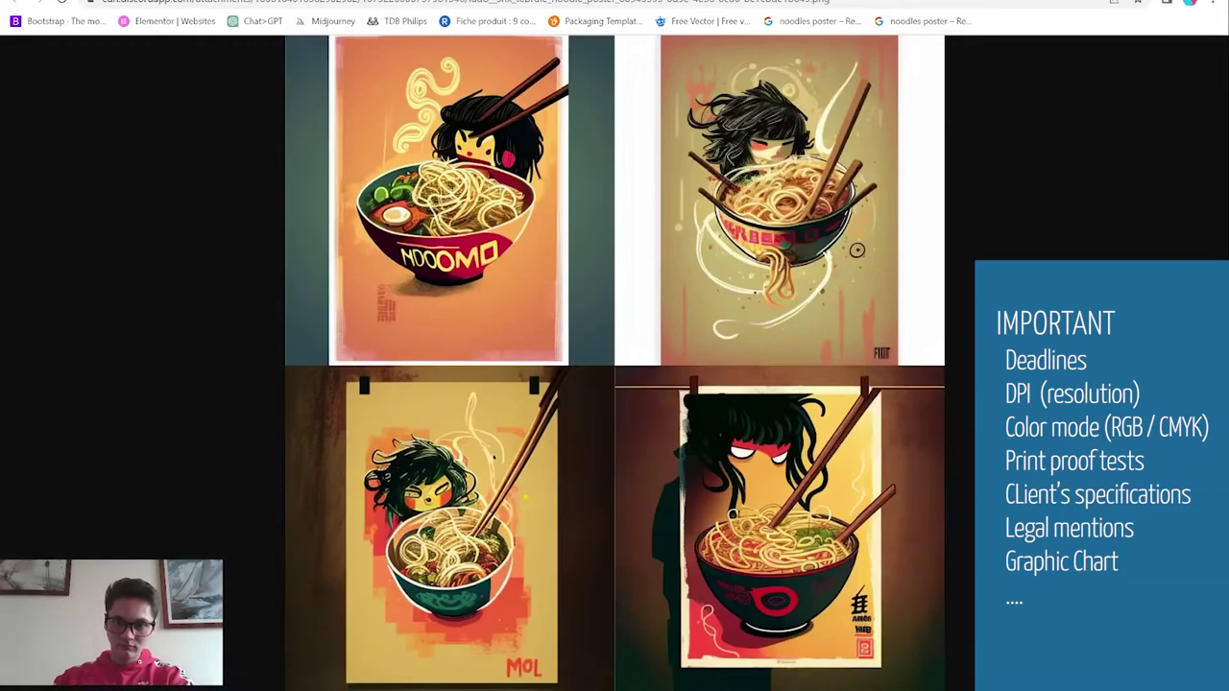
key(ctrl+Tab)
key(ctrl+Tab)
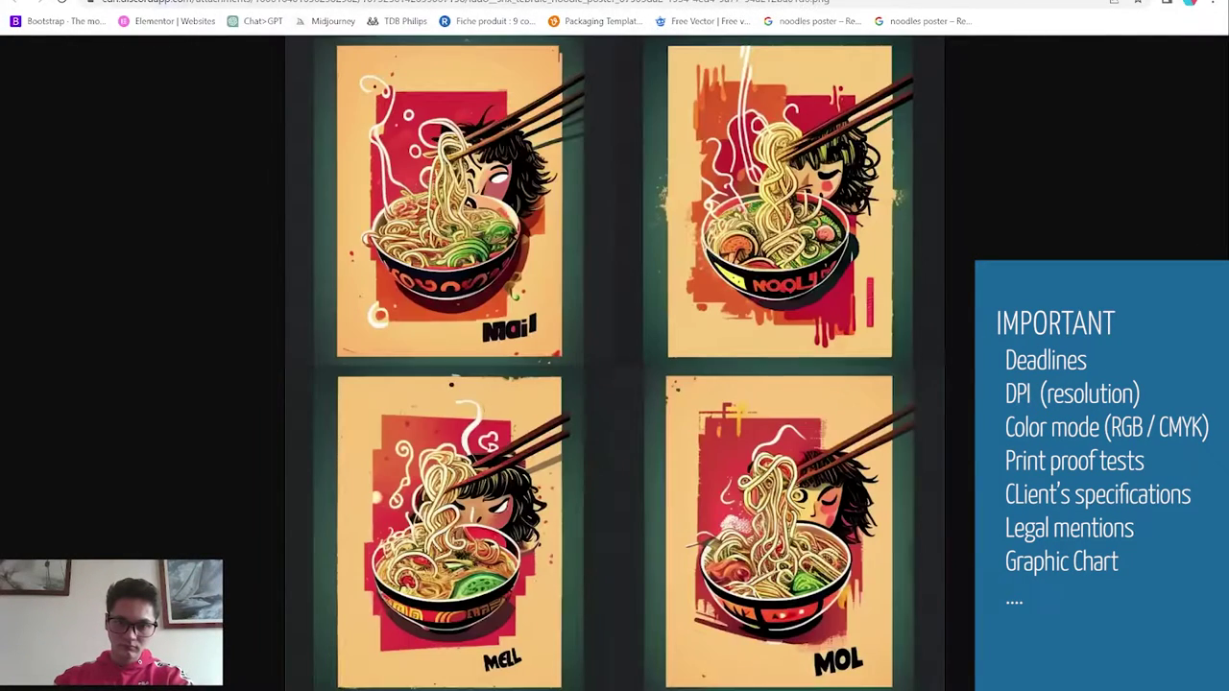
key(ctrl+Tab)
key(ctrl+Tab)
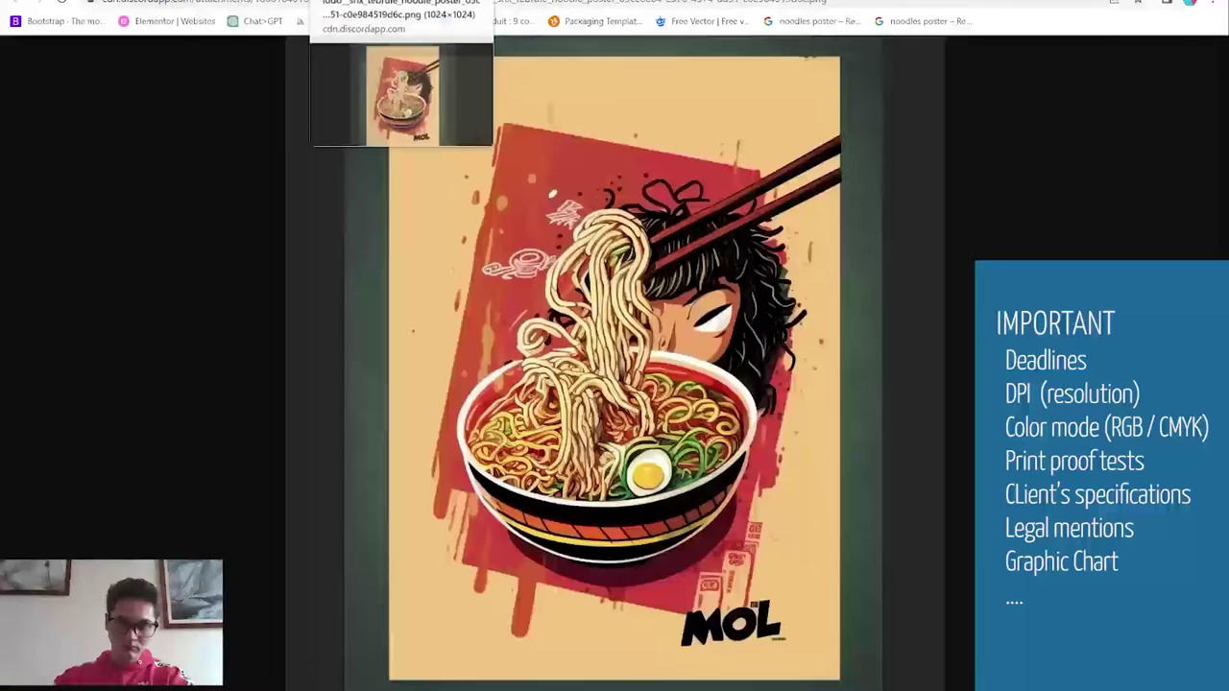
key(ctrl+Tab)
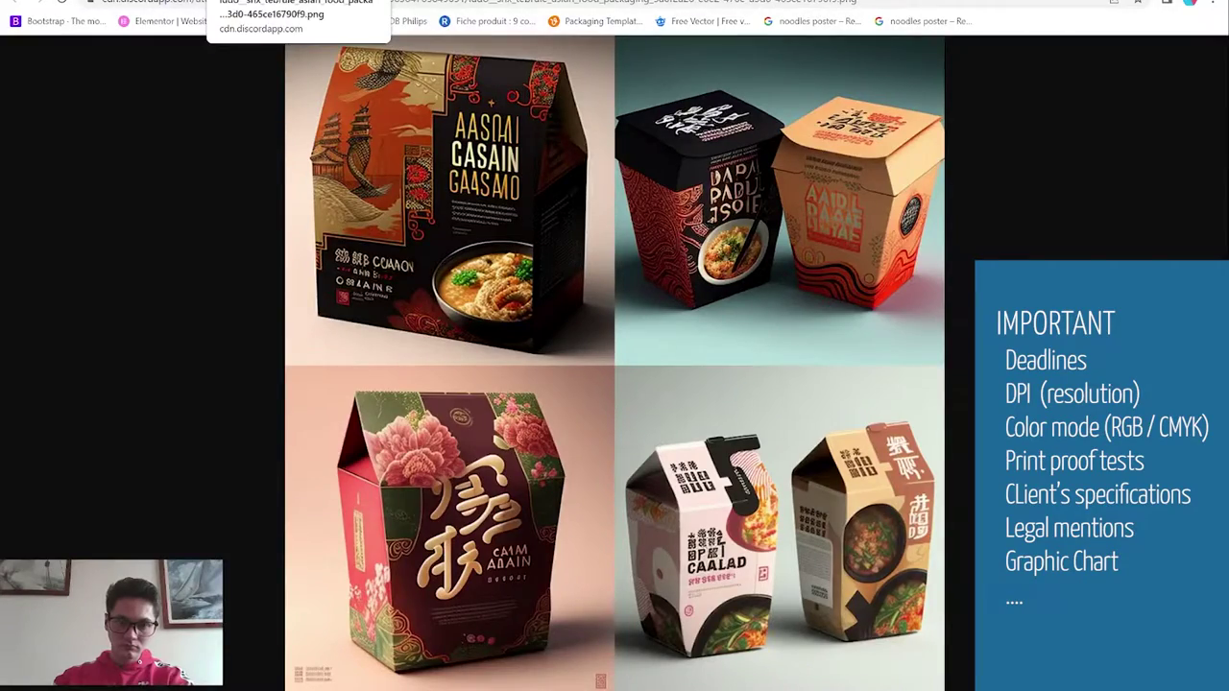
key(ctrl+shift+Tab)
Enlarge and close the packaging, red envelope and earlier noodle packaging grids
click(329, 221)
click(887, 363)
click(327, 308)
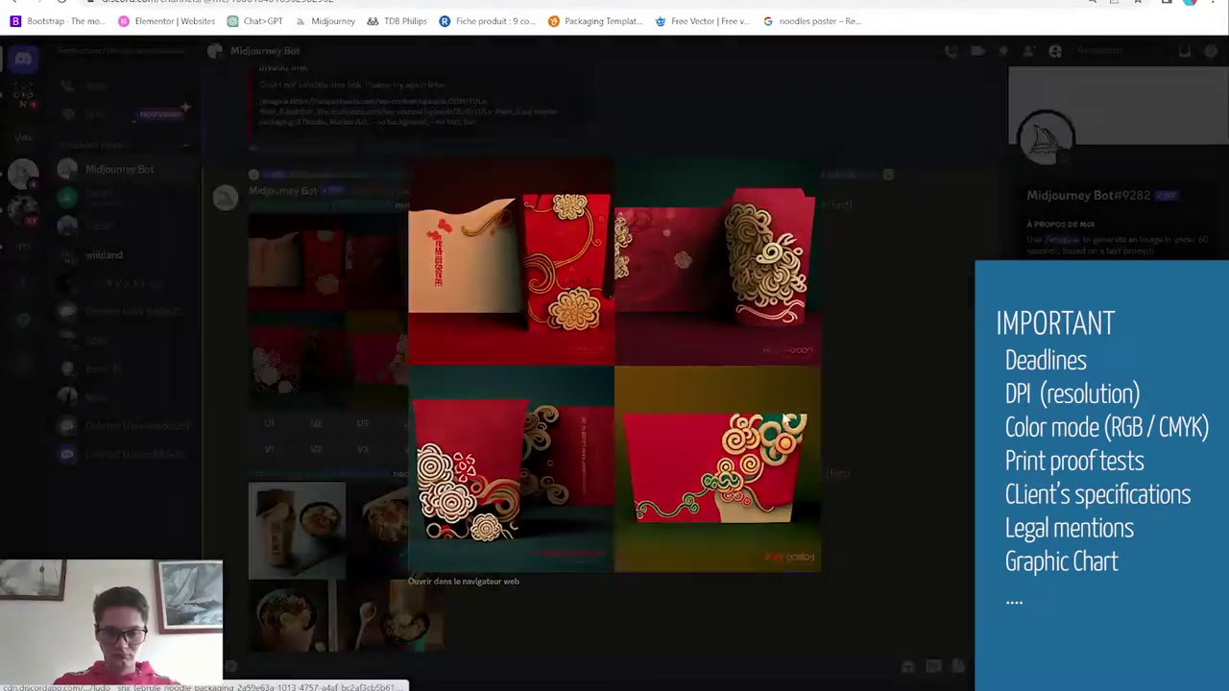
key(Escape)
scroll(448, 450, up, 10)
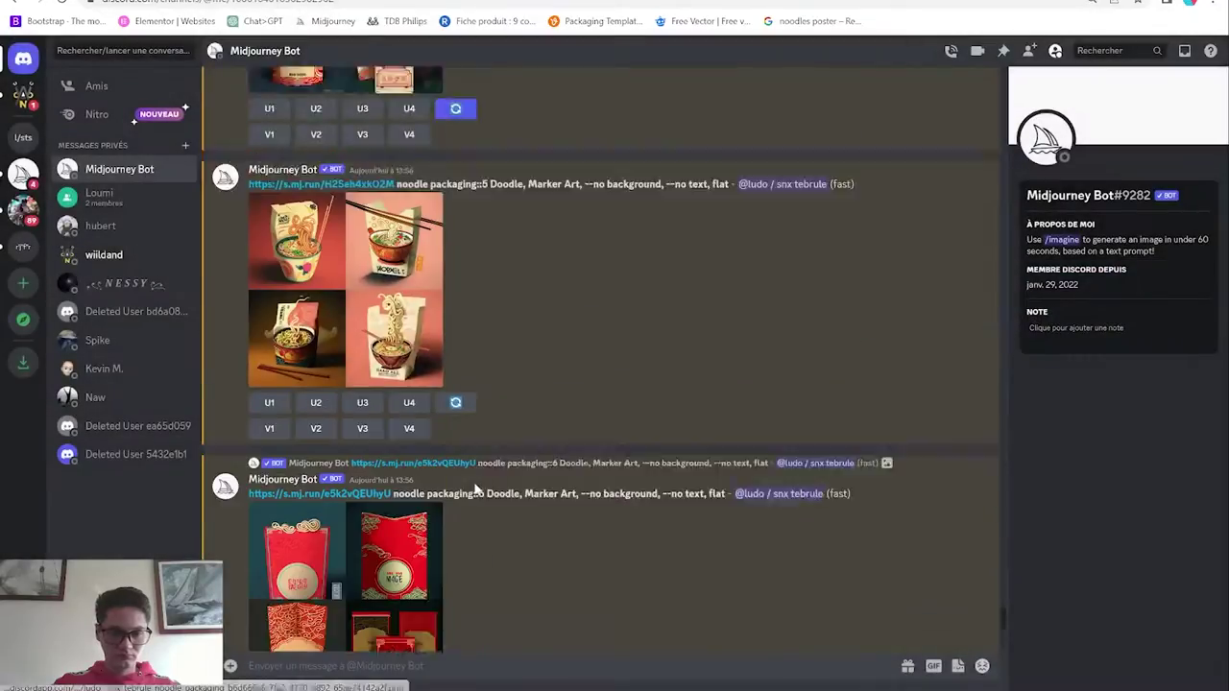
click(327, 163)
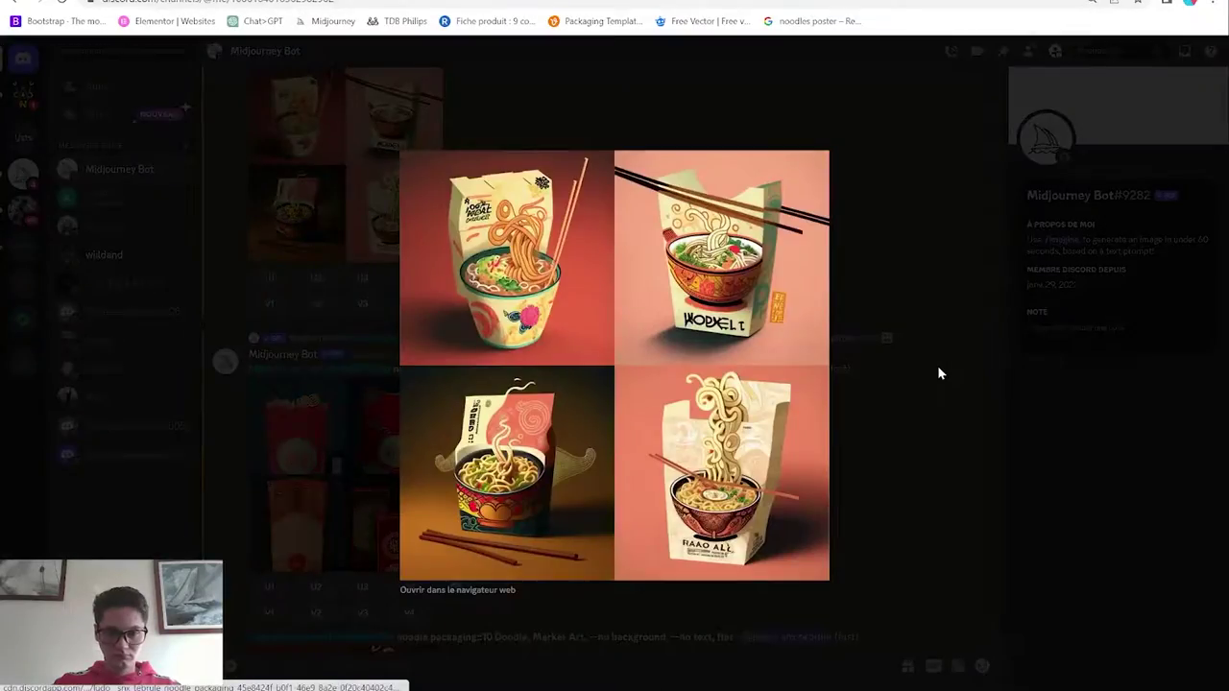
click(940, 374)
Open the bot's noodle-box image full-size in the web browser
scroll(685, 400, down, 2)
scroll(685, 401, up, 2)
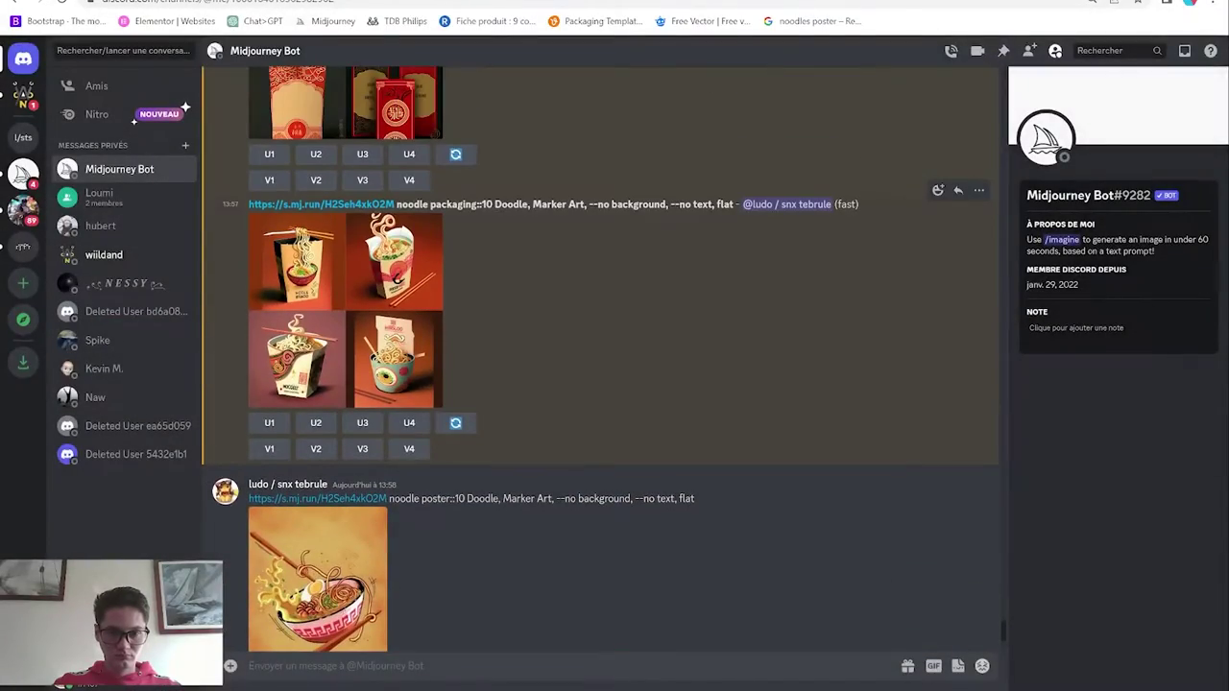
scroll(483, 429, down, 4)
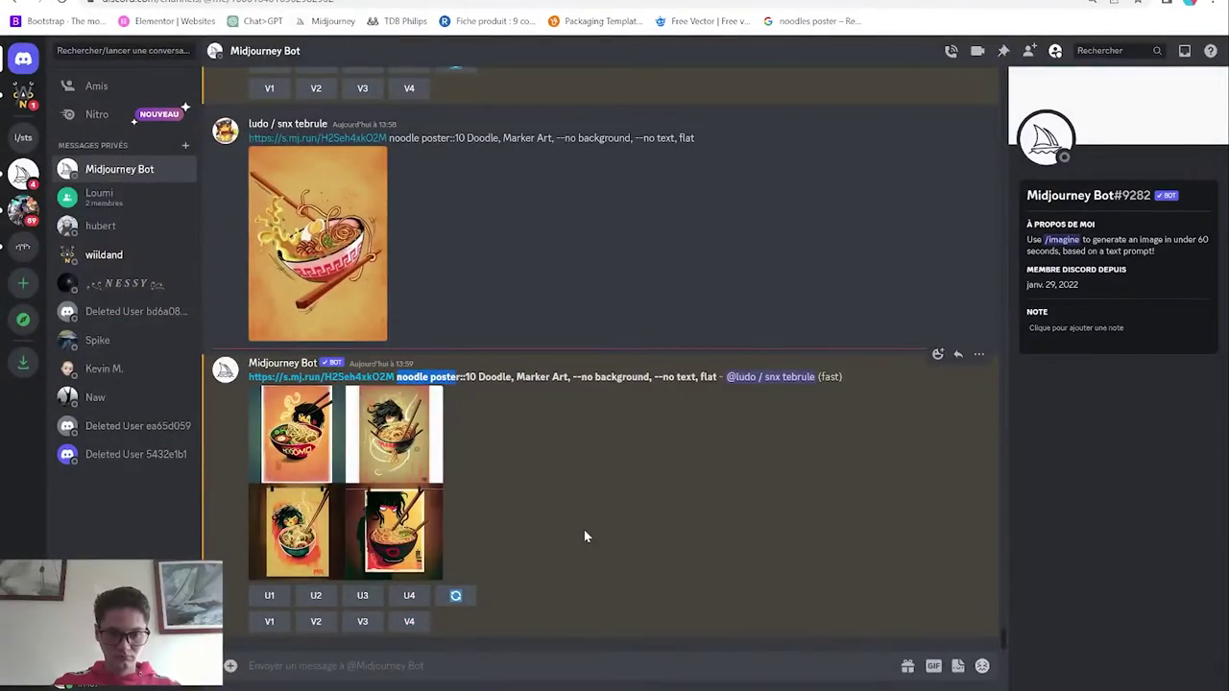
click(412, 533)
click(457, 589)
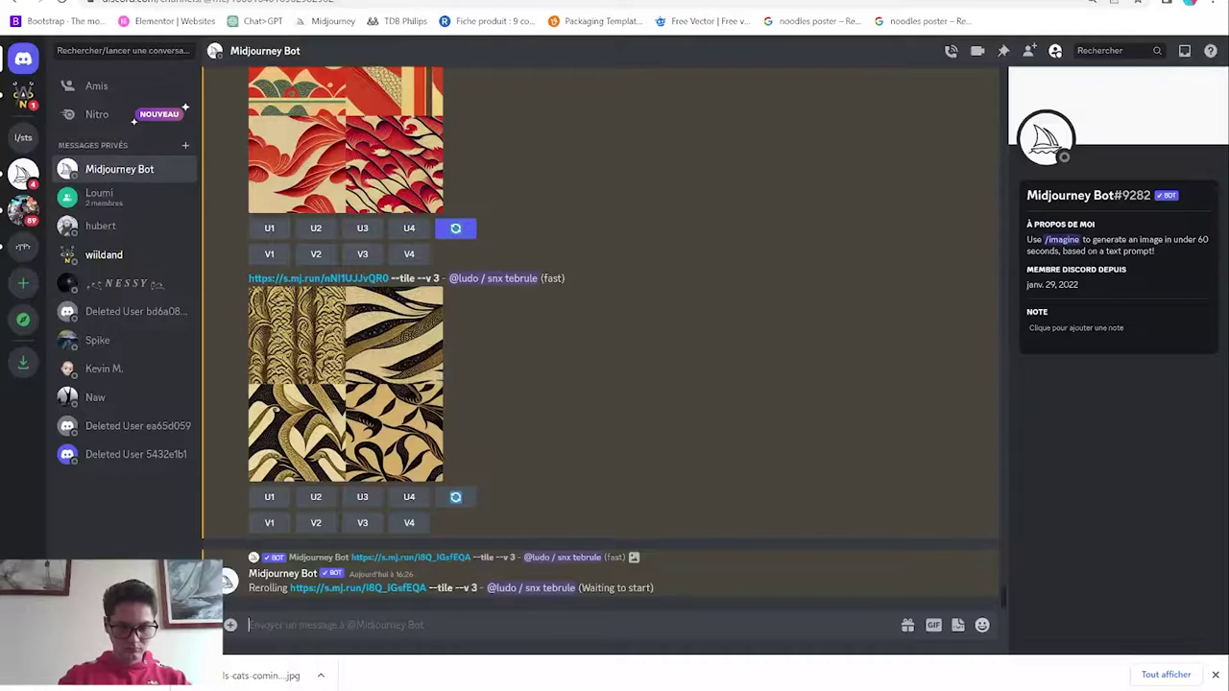
Generate '/imagine asian traditional pattern --tile' and preview the red pattern grid
text(/imag)
key(Tab)
text(asian tr)
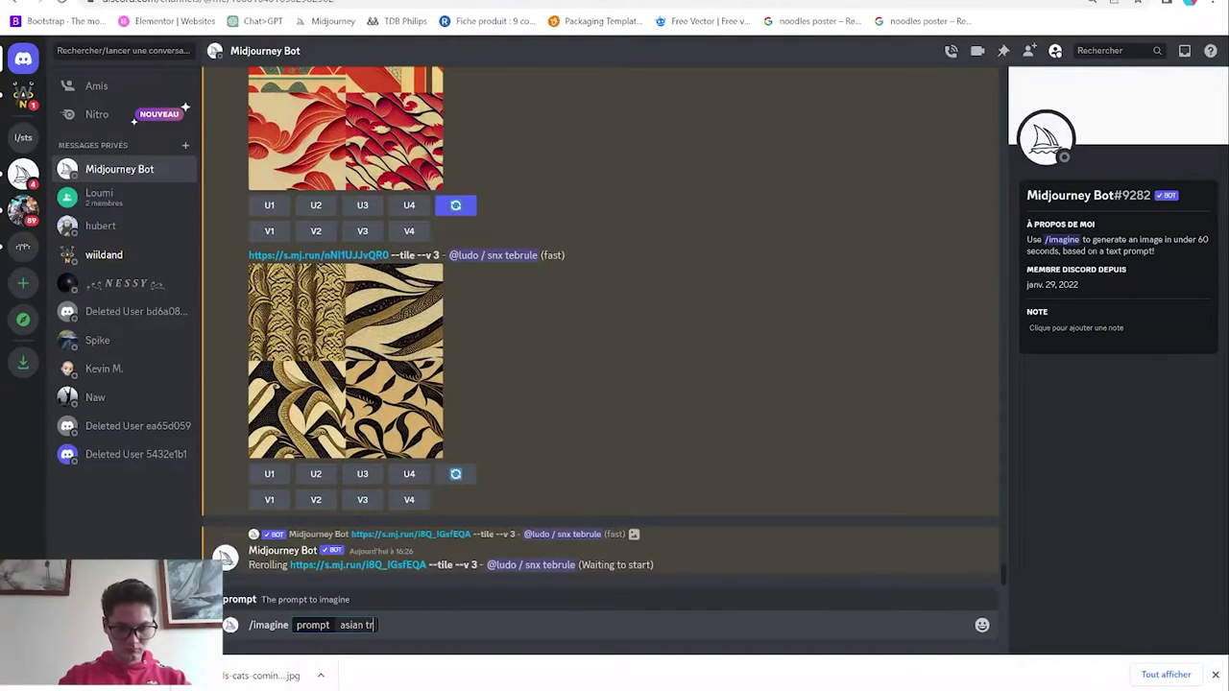
text(aditionnal)
key(BackSpace)
key(BackSpace)
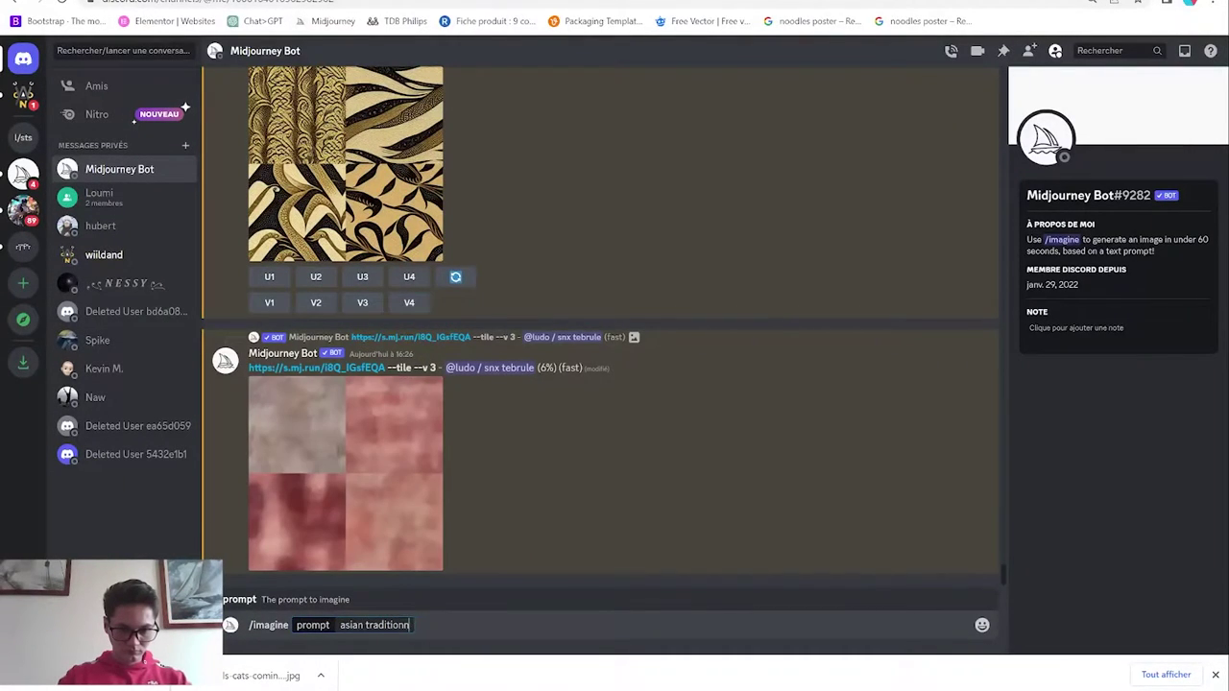
text(pattern --)
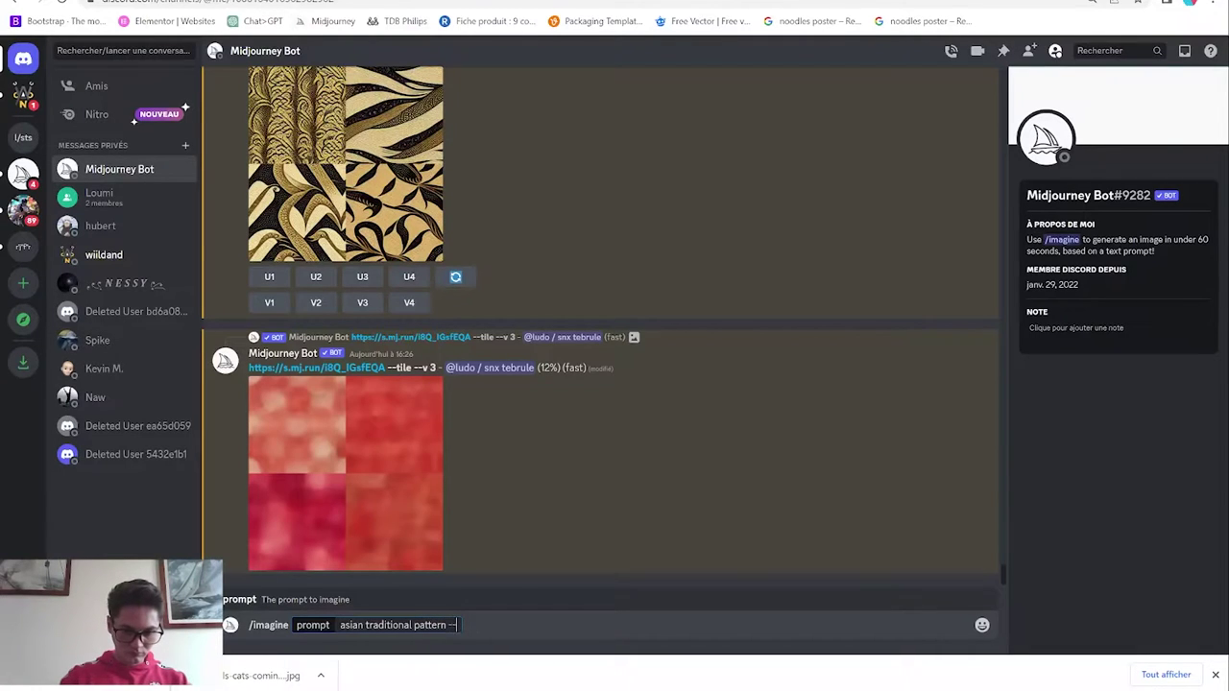
text(tile)
key(Return)
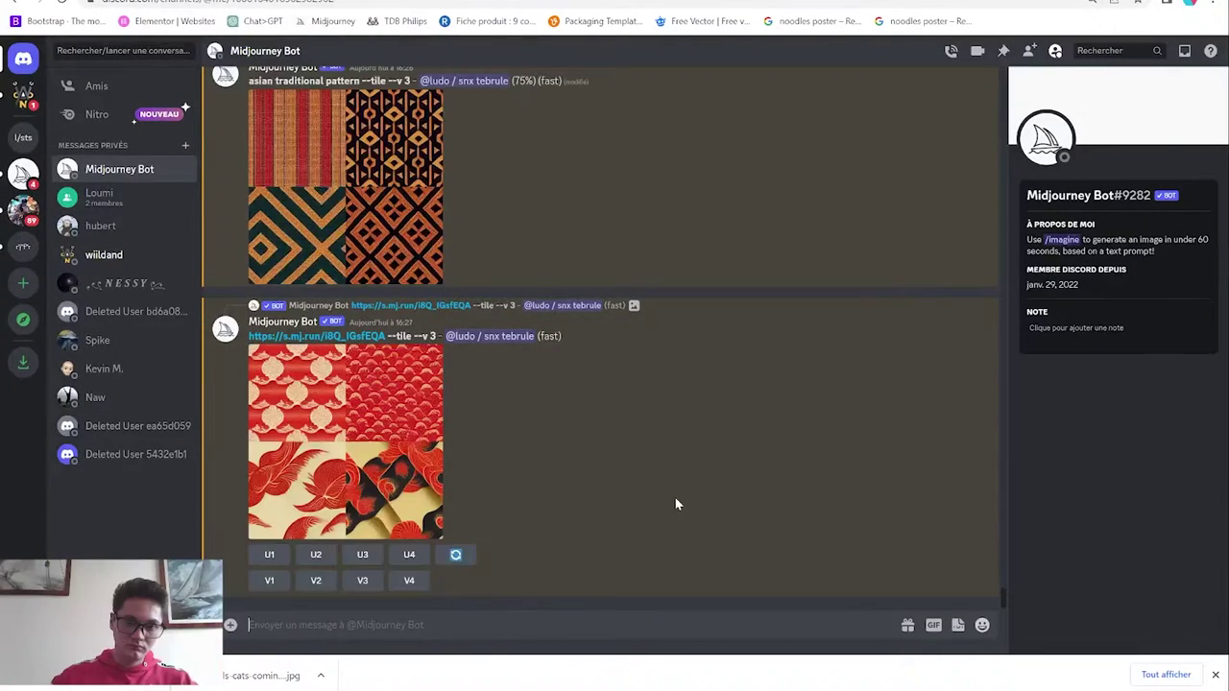
click(351, 442)
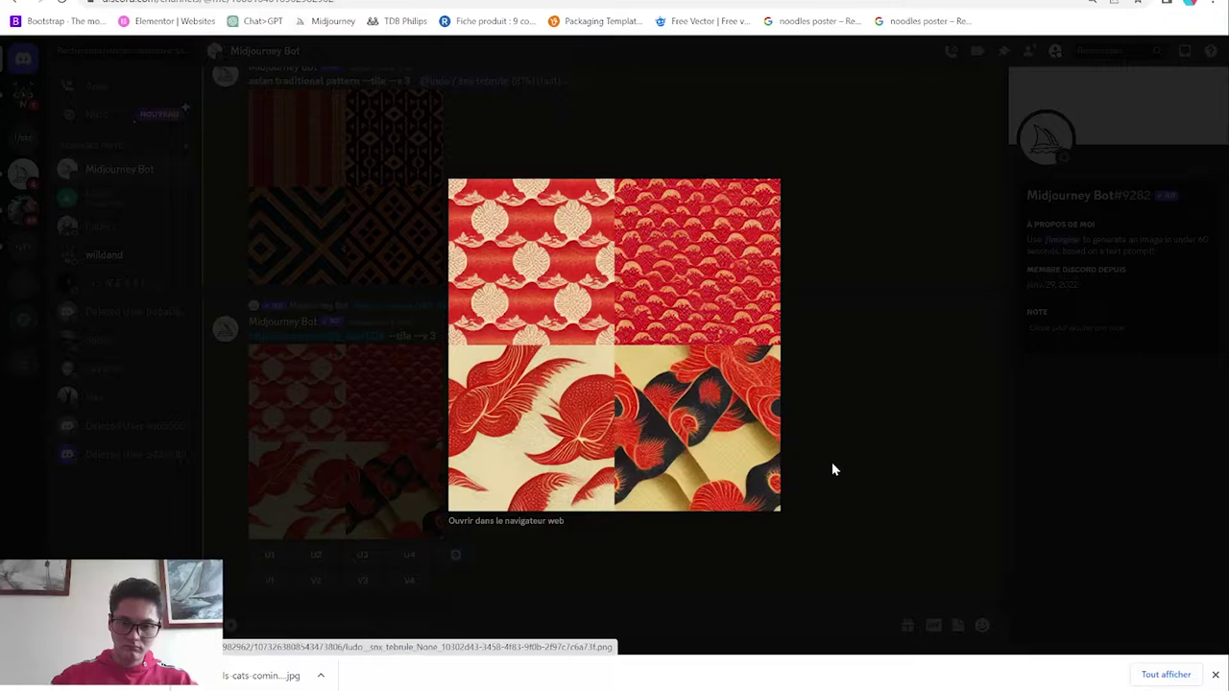
click(880, 462)
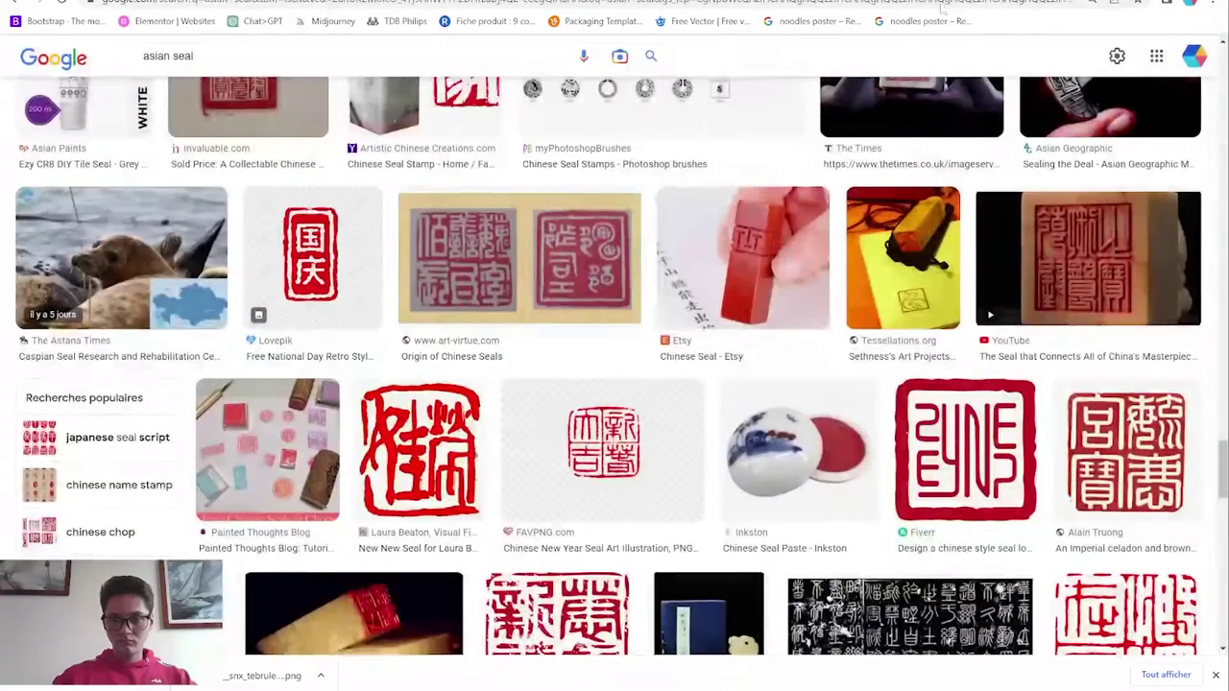
Save a copy of the red Japanese stamp artwork from Freepik
scroll(735, 306, down, 10)
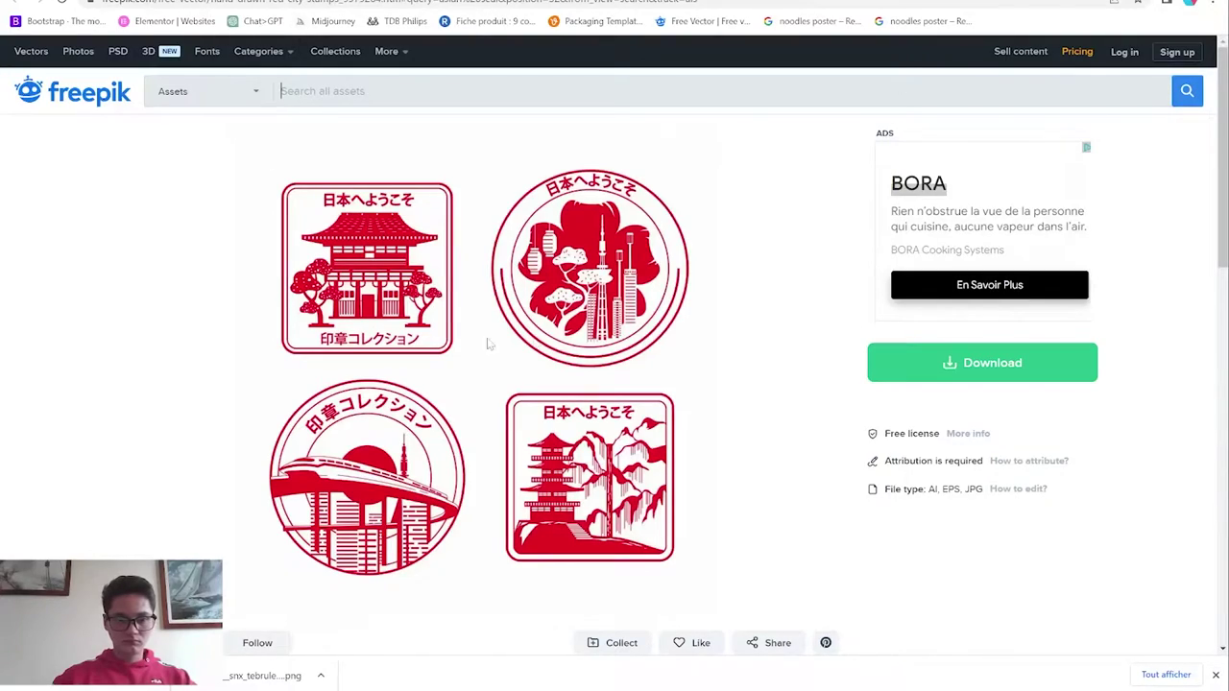
right_click(442, 315)
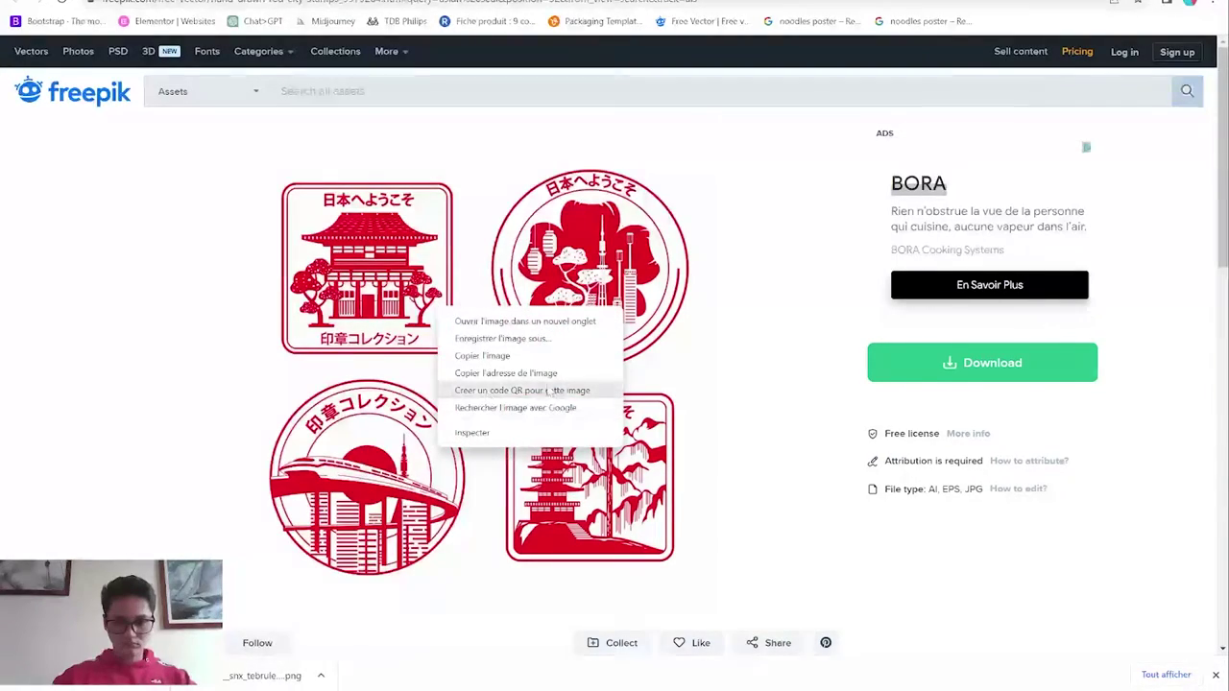
click(506, 372)
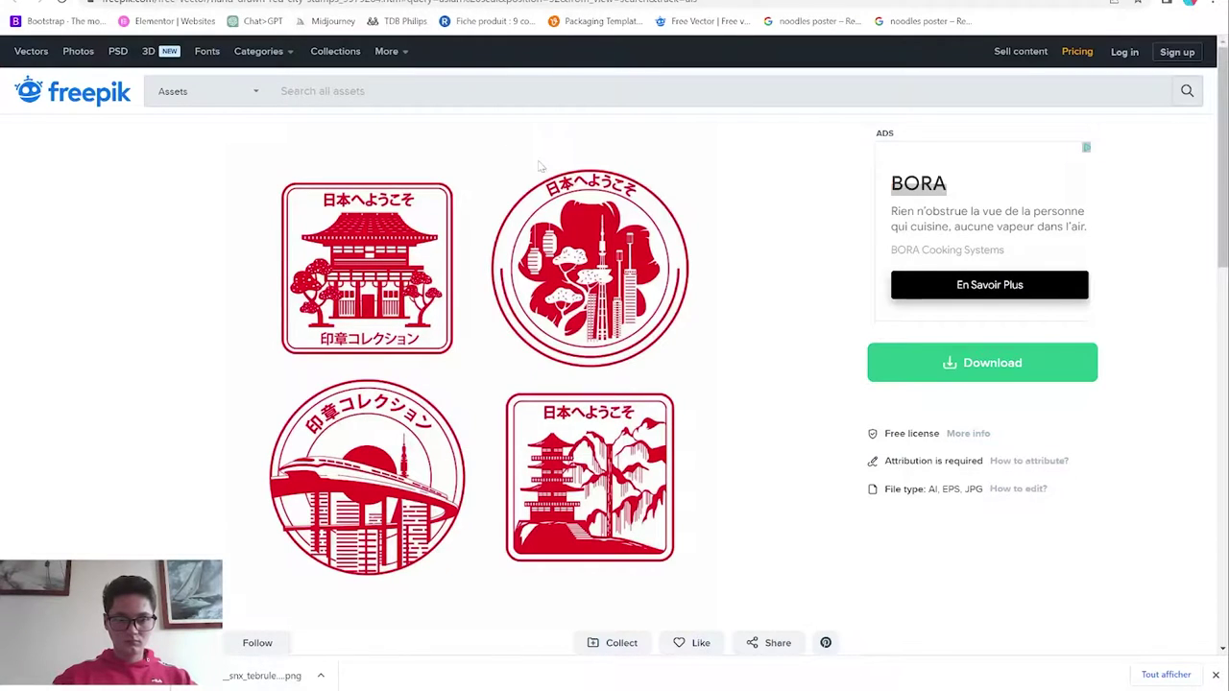
Open the generated seal-logo grid full-size in the browser
key(ctrl+Tab)
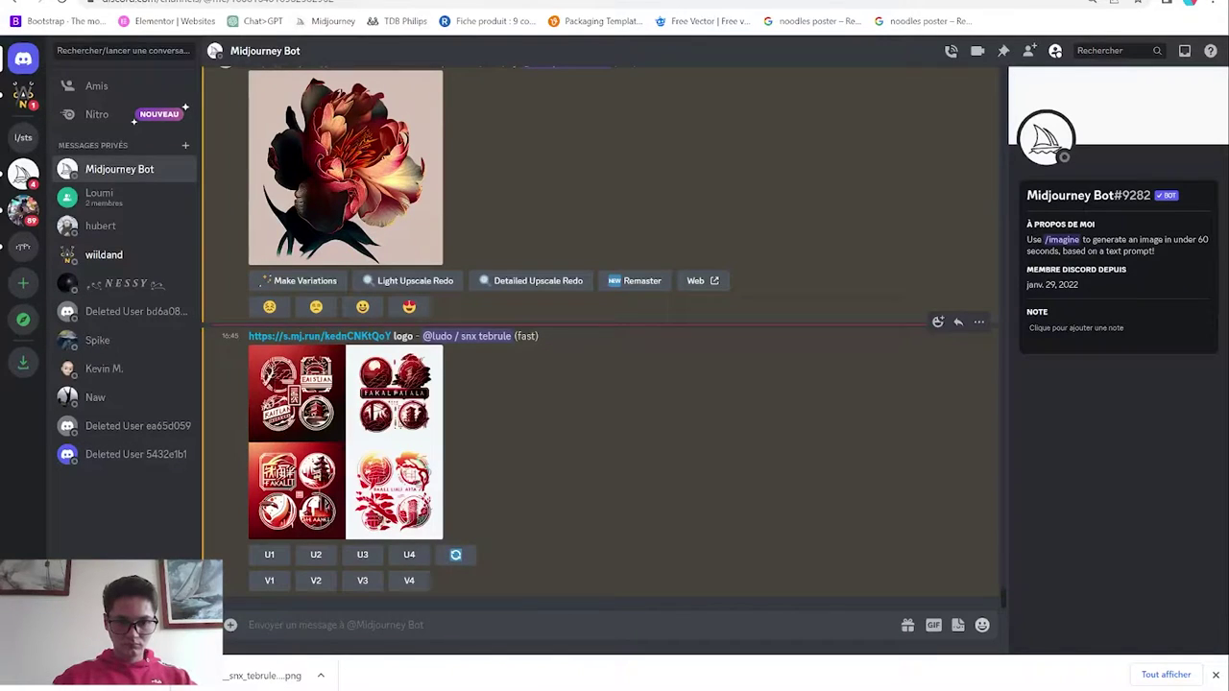
click(346, 442)
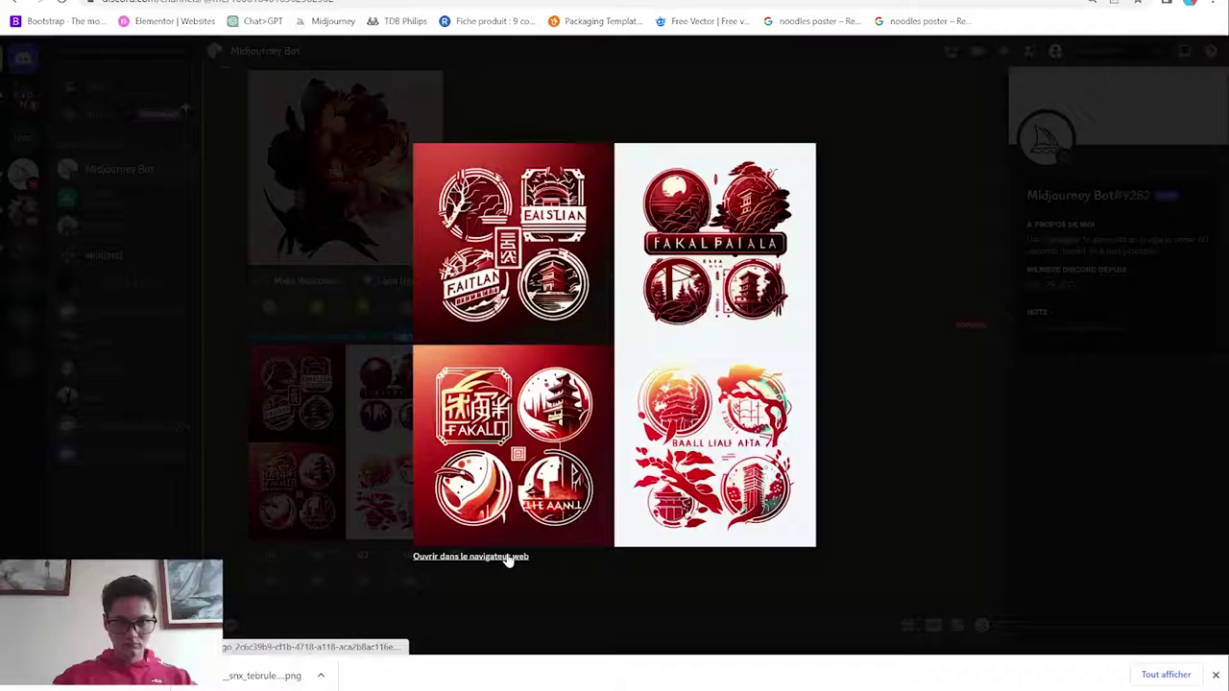
click(508, 560)
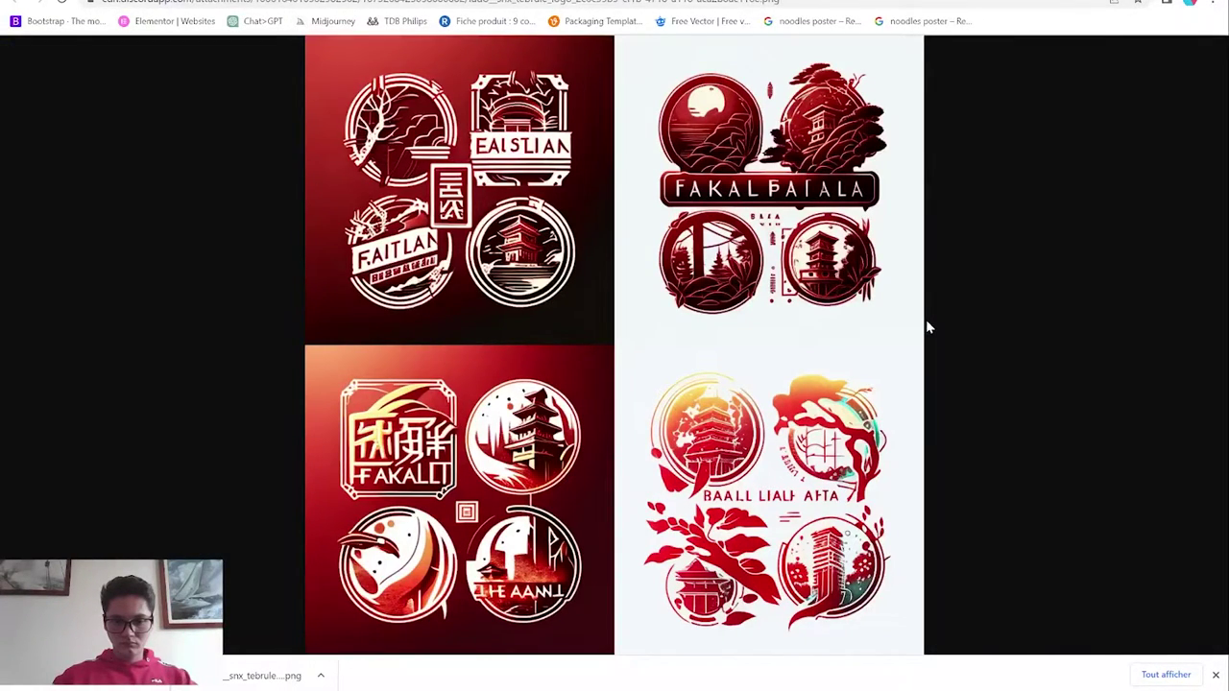
Zoom the BARTAL emblem grid and another red logo grid to actual size and back
key(ctrl+Tab)
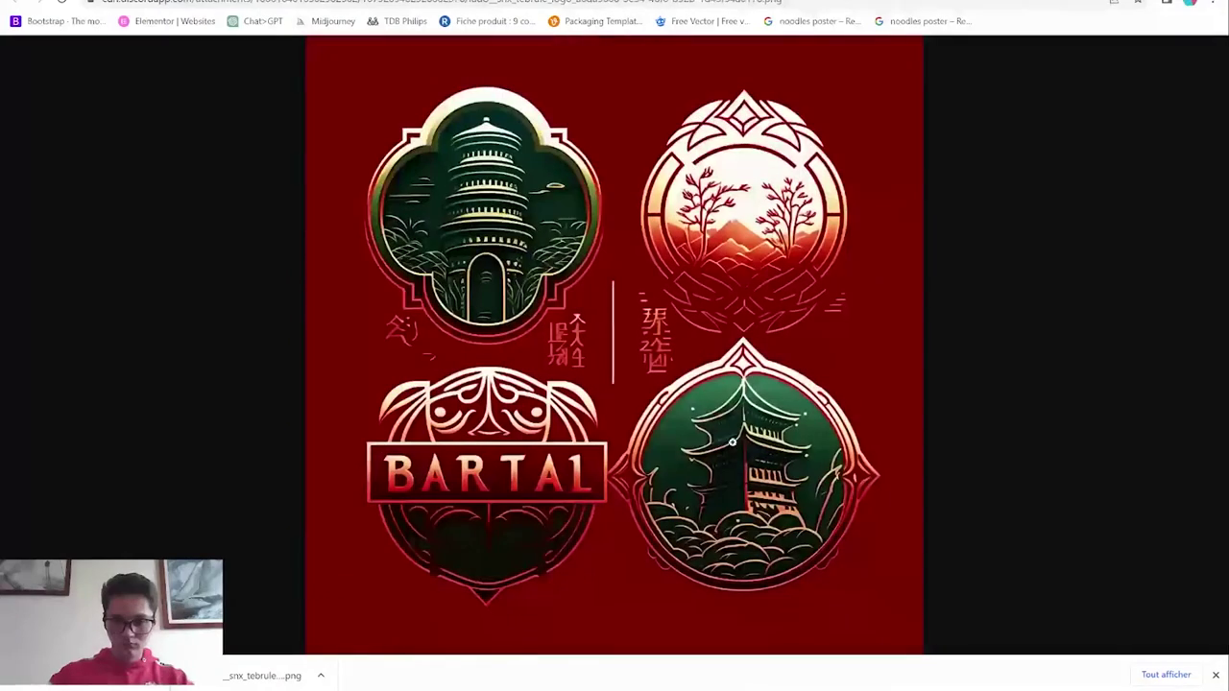
click(803, 468)
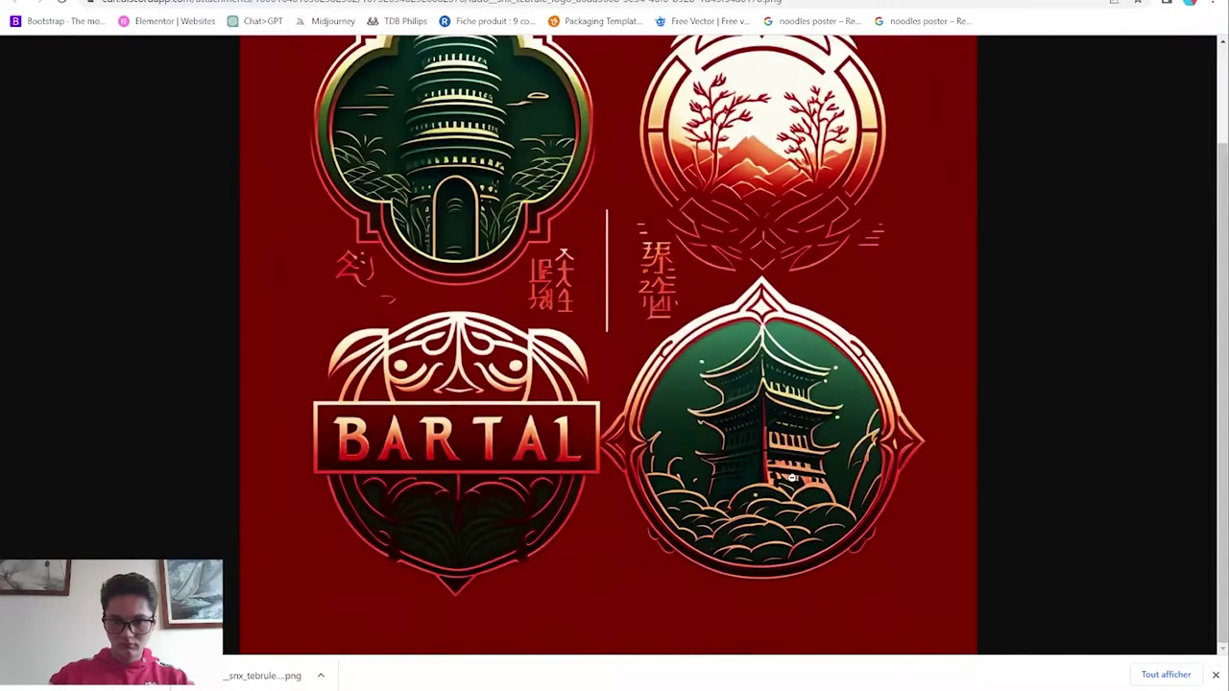
click(791, 480)
key(ctrl+Tab)
click(759, 471)
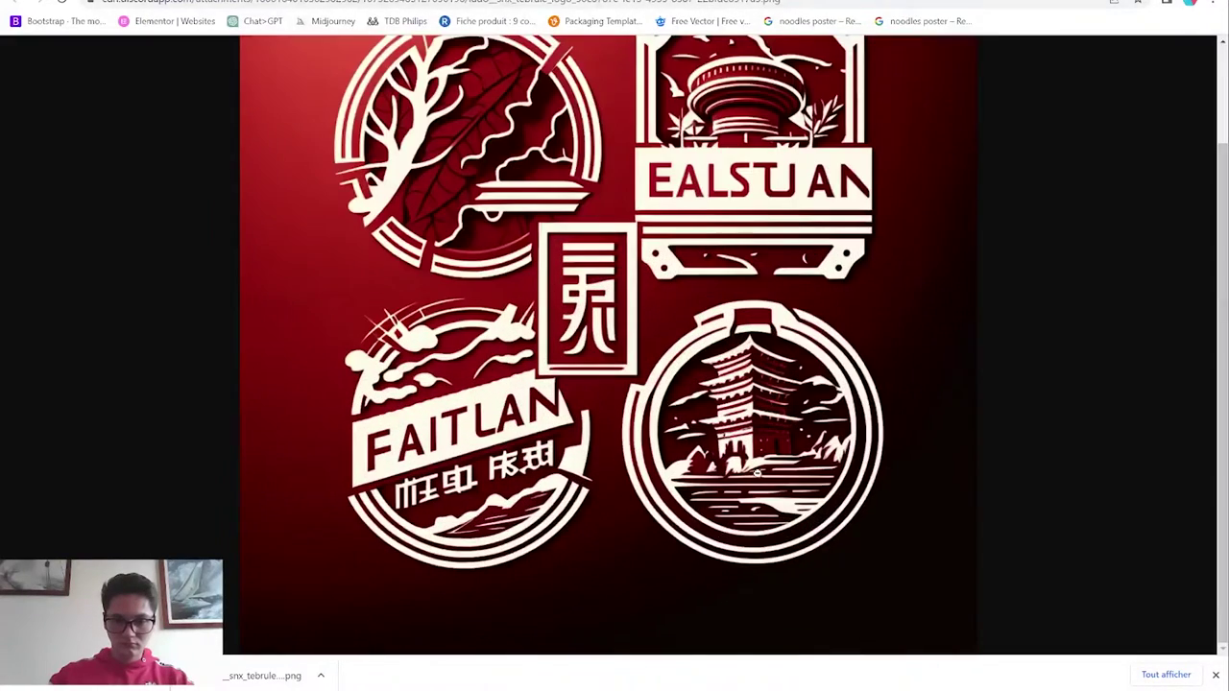
click(744, 418)
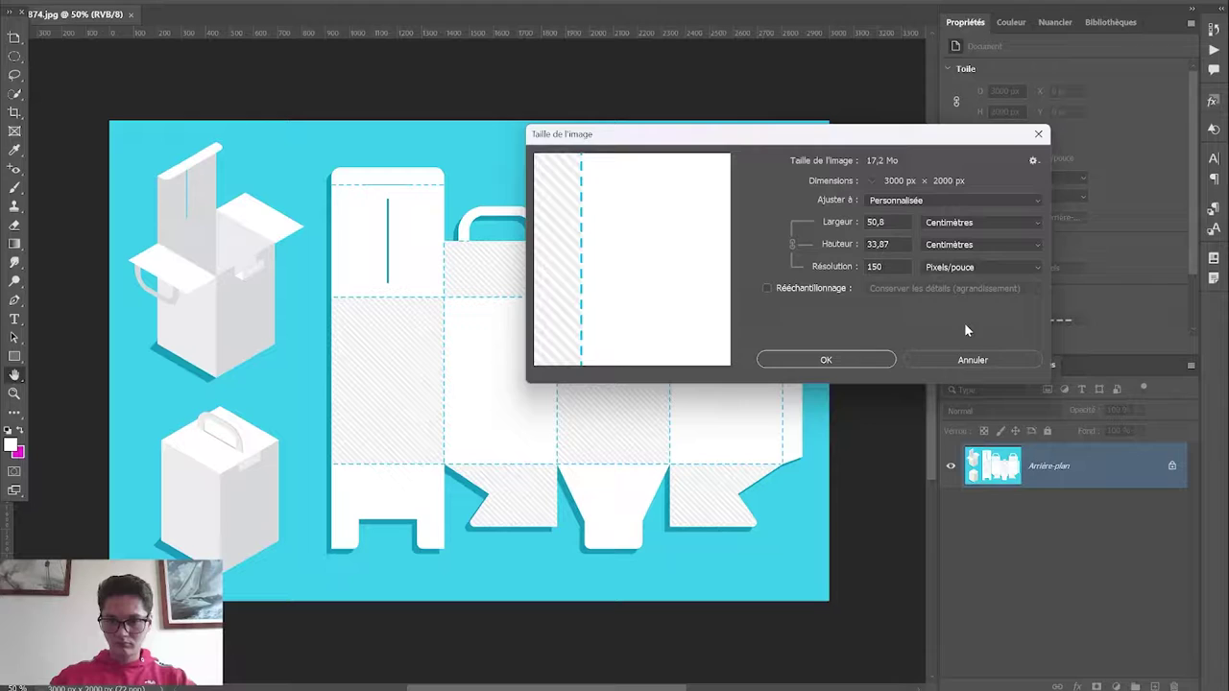
Apply the 150 ppi image size, add a vertical guide, and draw a rectangle over the middle panels
click(826, 360)
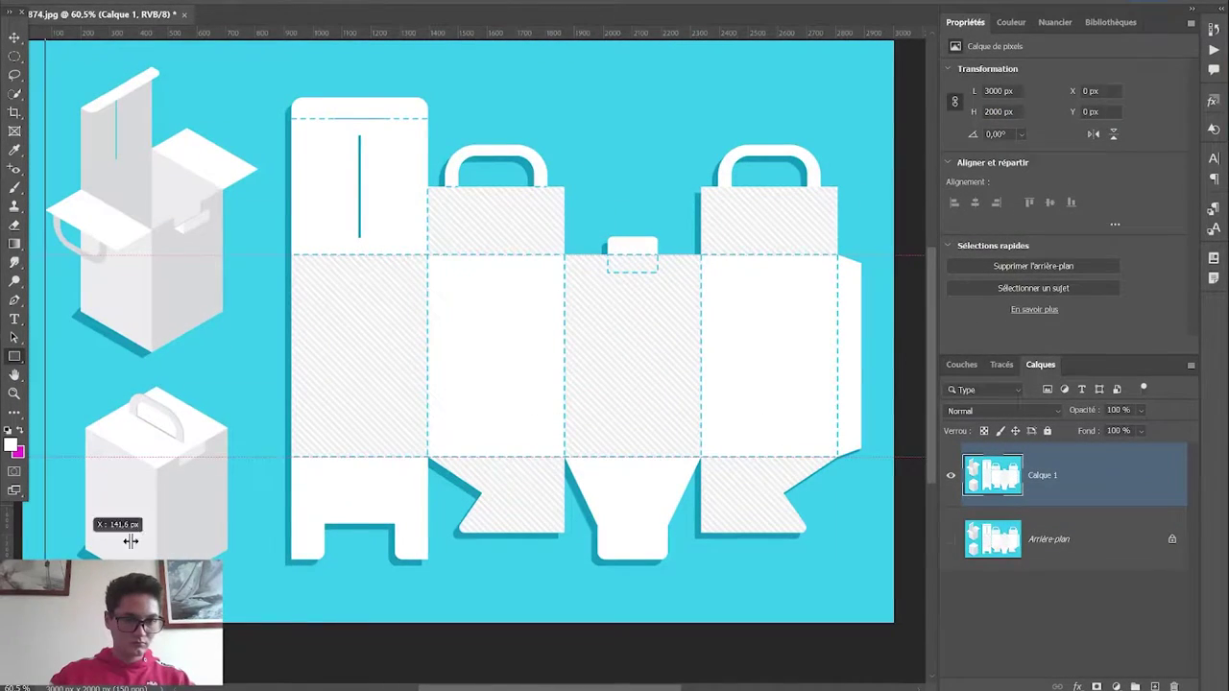
drag(838, 612, 839, 612)
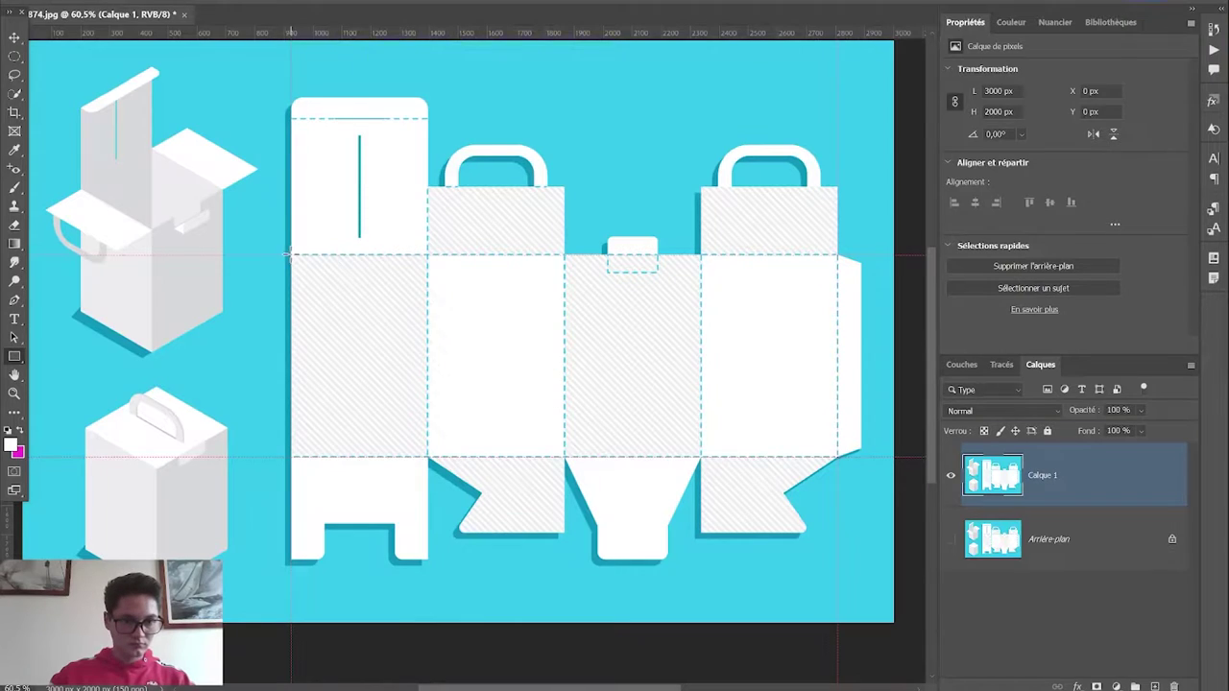
drag(290, 254, 839, 453)
Fill the rectangle with a pale cream colour
click(999, 200)
click(847, 216)
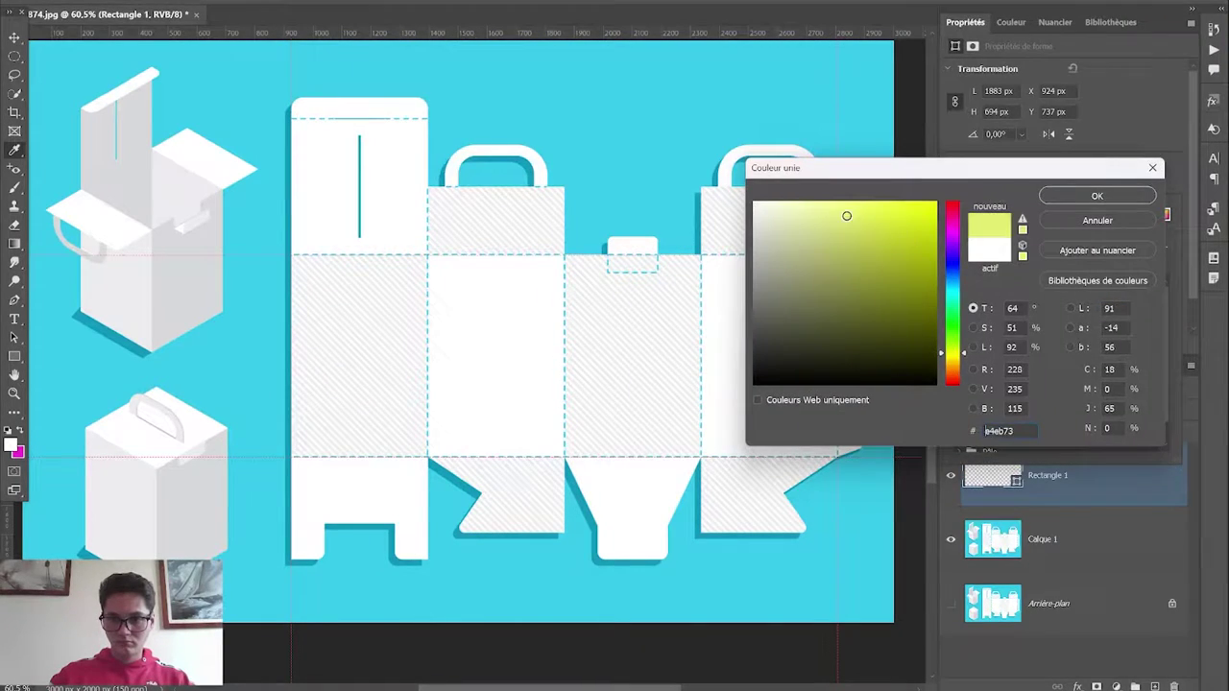
click(1097, 195)
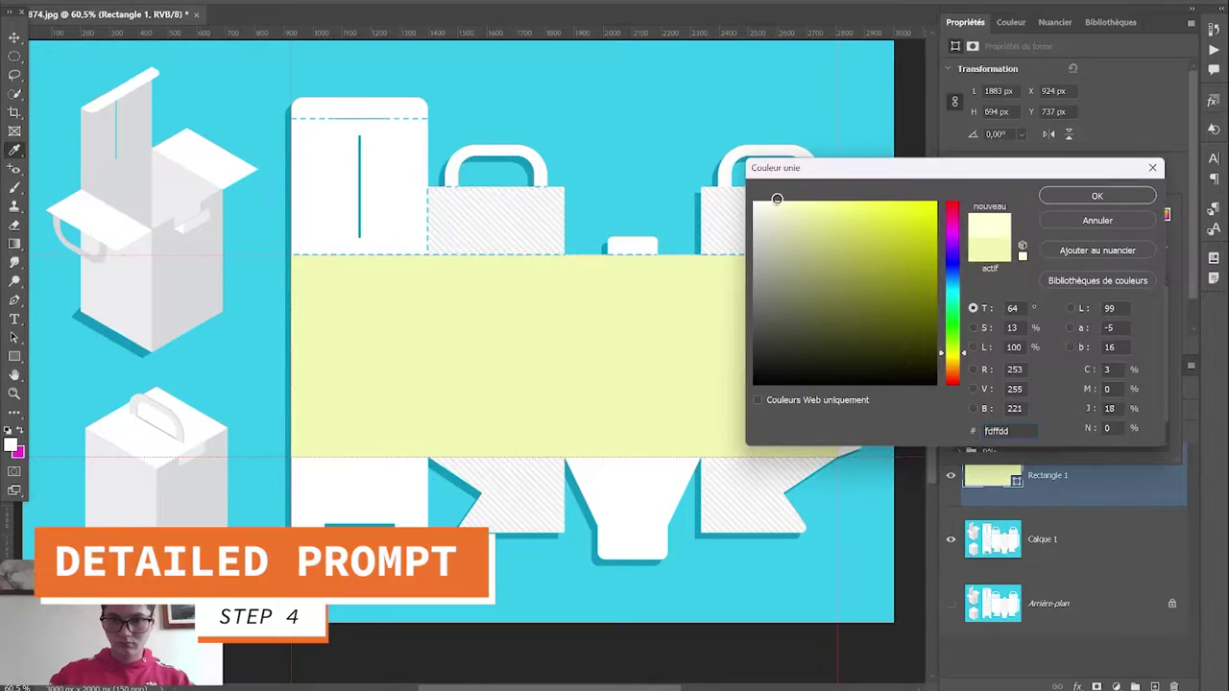
click(1096, 198)
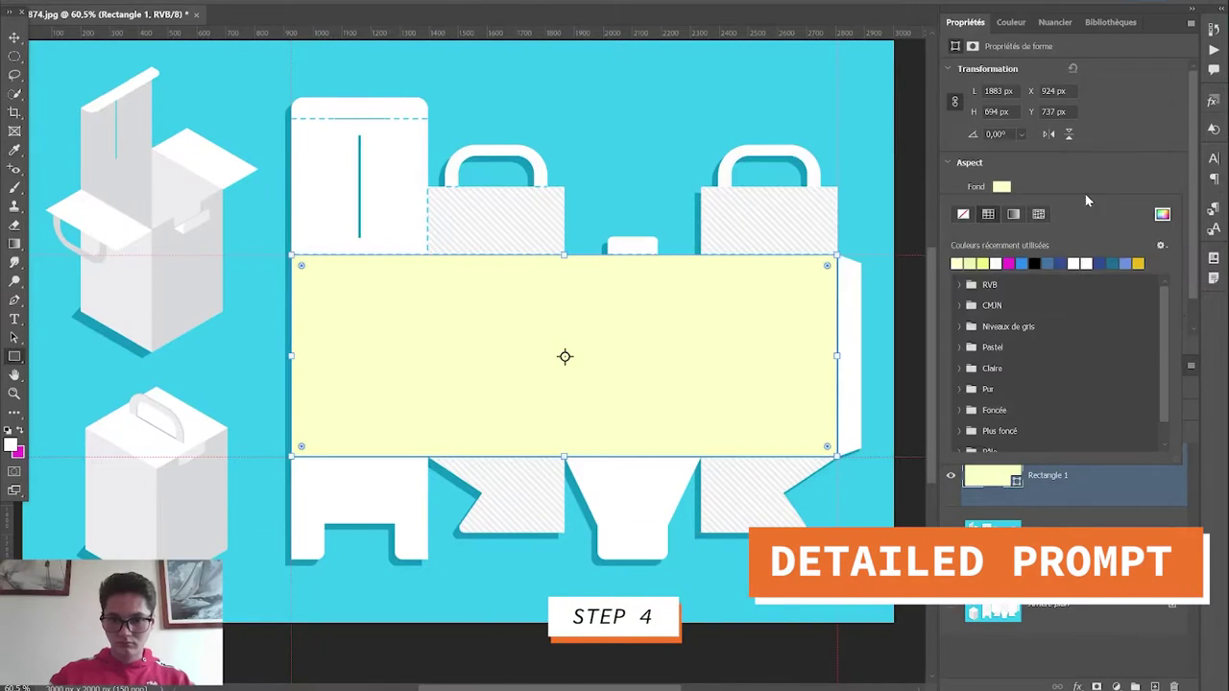
key(Escape)
Convert Rectangle 1 into a smart object
scroll(864, 538, up, 2)
right_click(1056, 510)
click(961, 240)
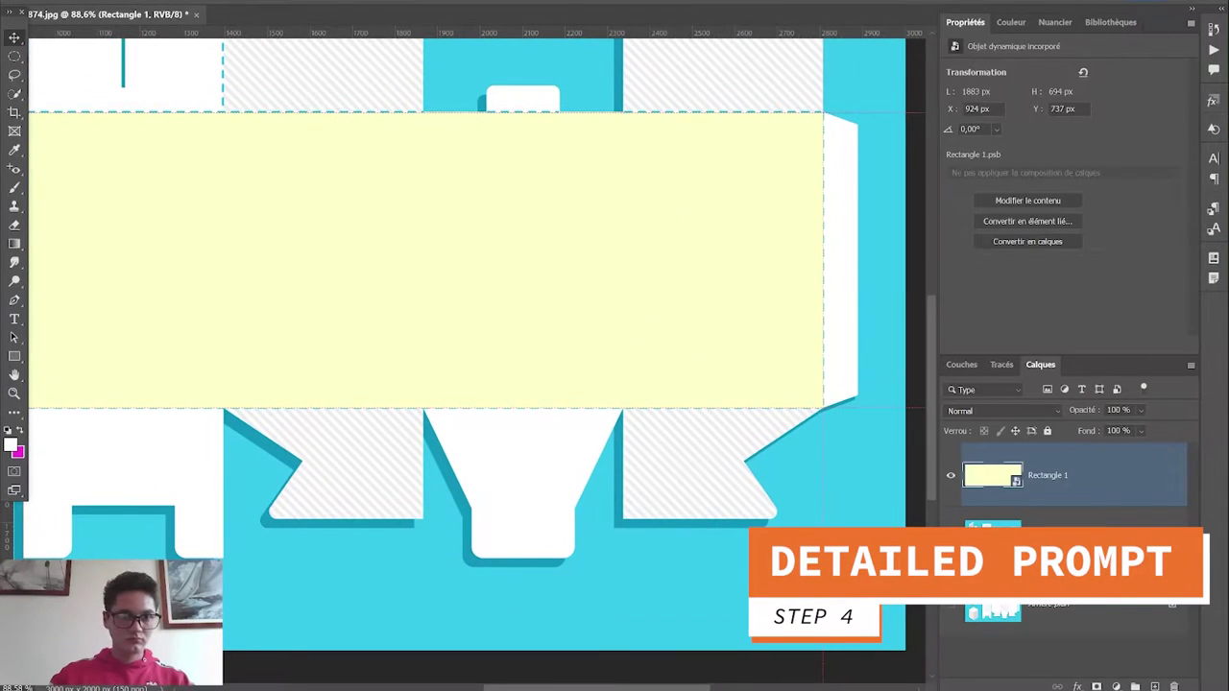
Add 5.35% Gaussian noise to the cream panel and duplicate the layer
click(507, 309)
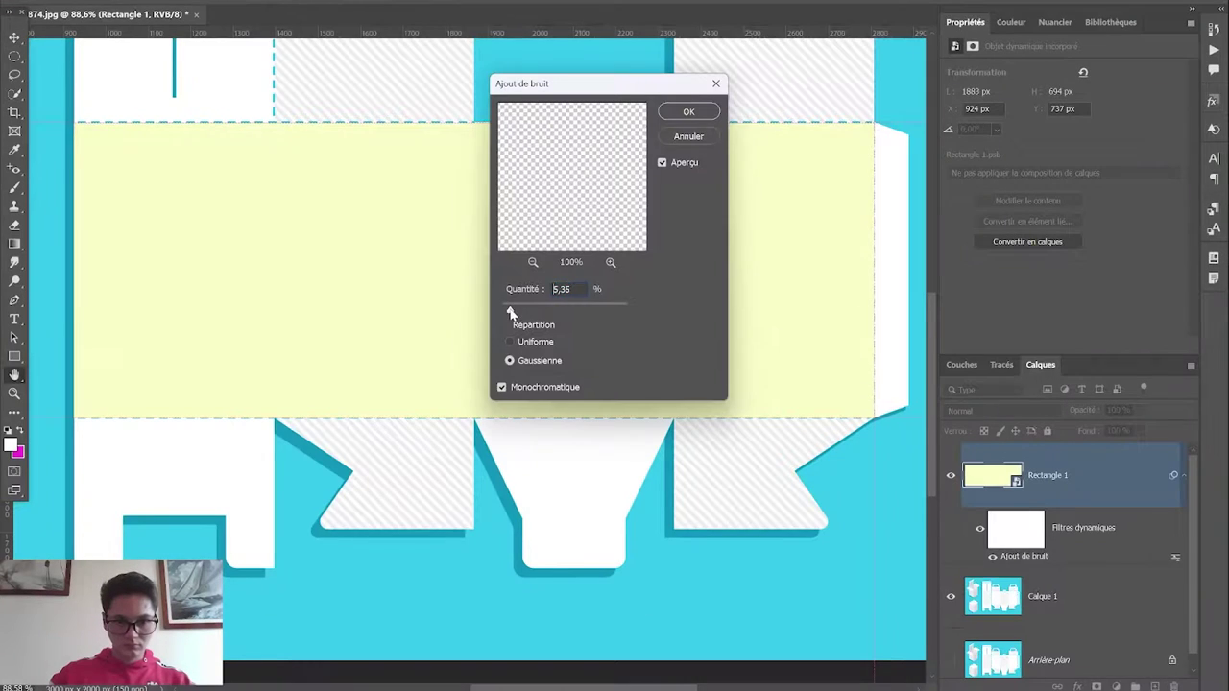
key(Return)
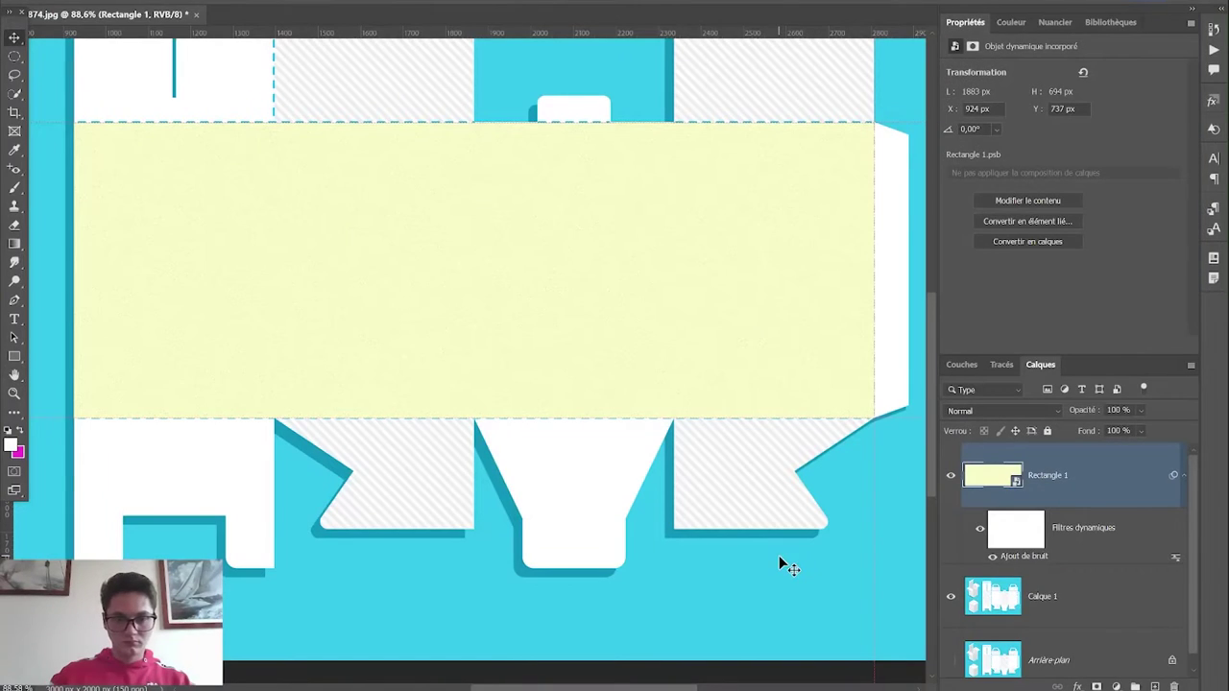
key(ctrl+j)
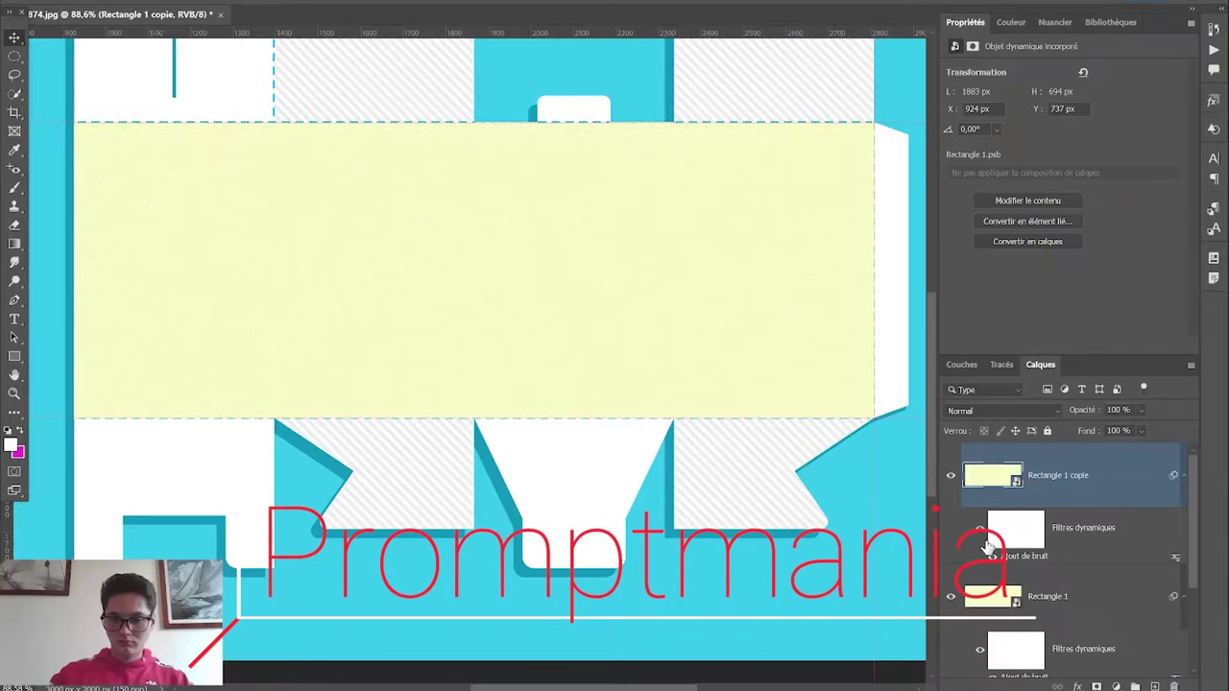
Apply Difference Clouds to the copy at 3% opacity in Couleur blend mode
click(244, 0)
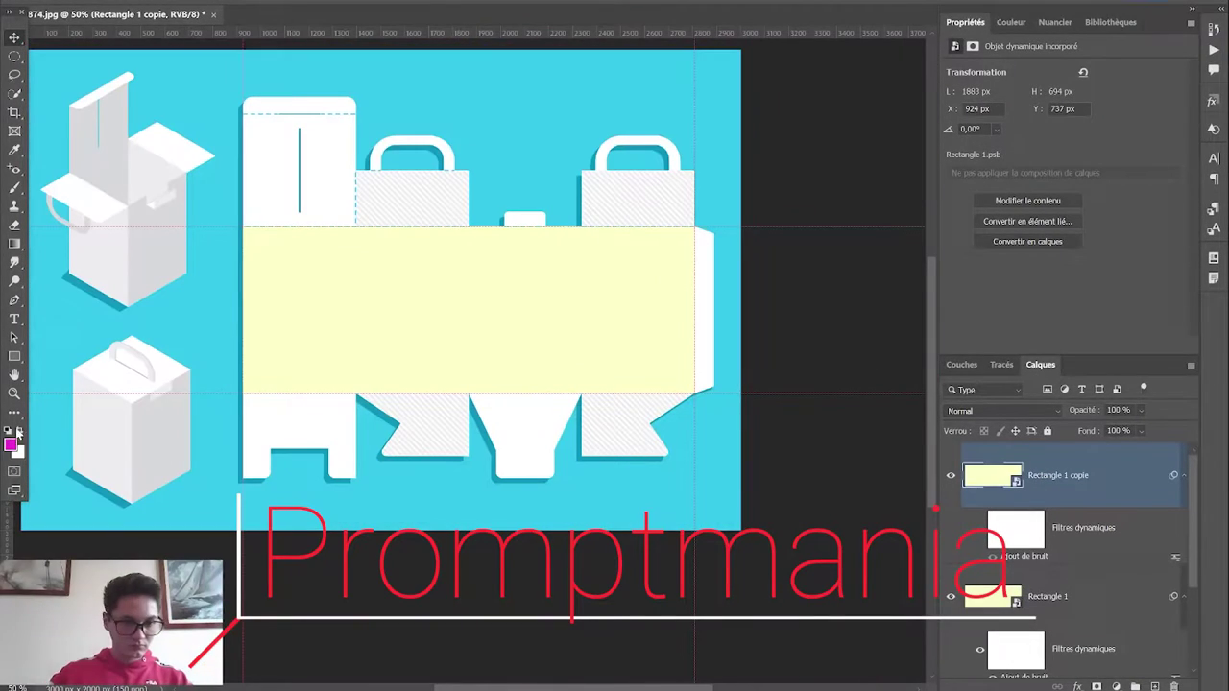
click(245, 2)
click(329, 316)
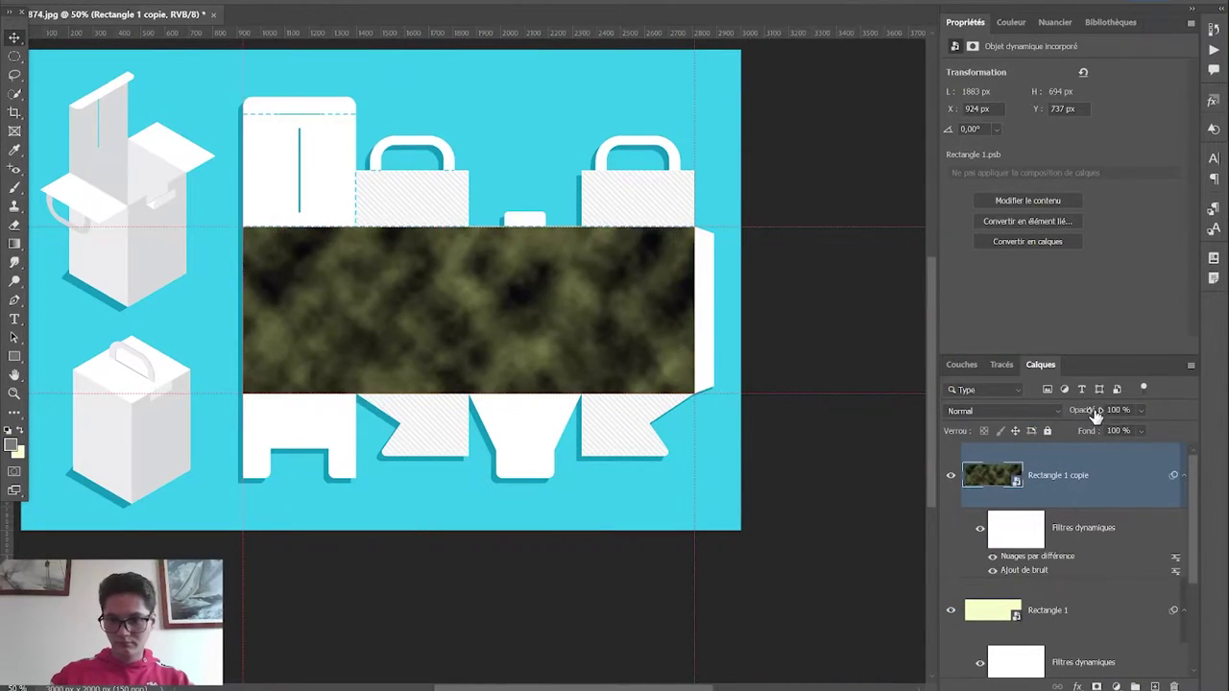
drag(1096, 413, 1072, 429)
click(1057, 411)
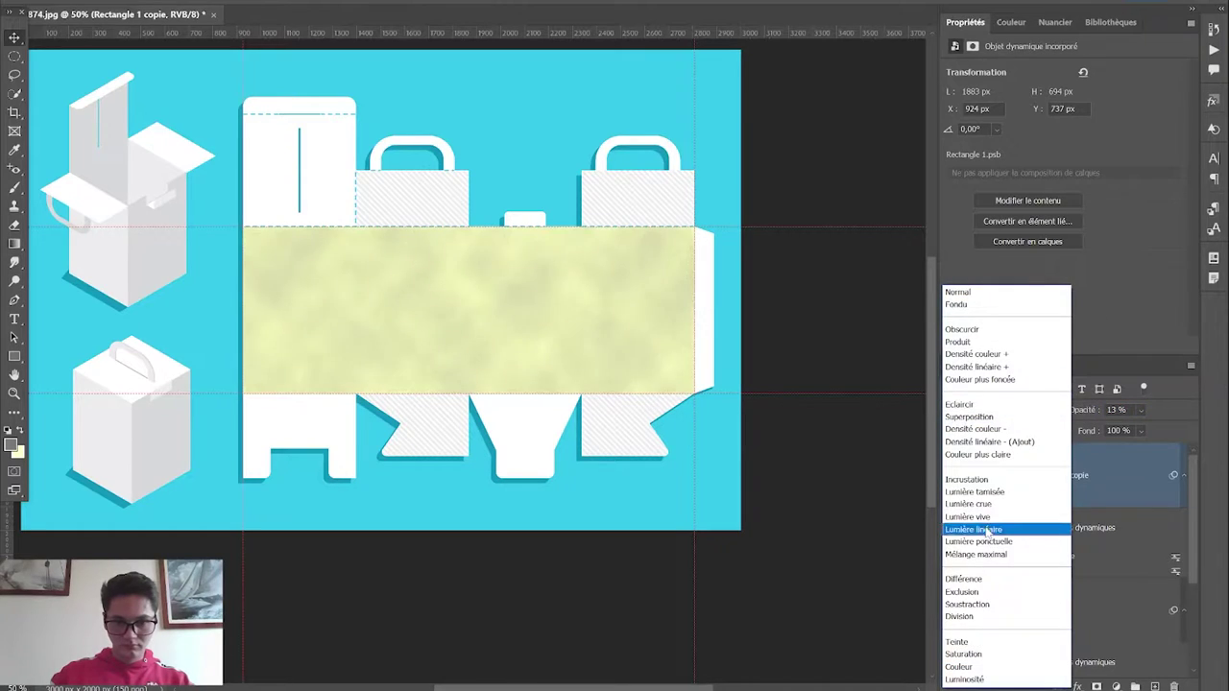
click(960, 667)
Set the cream panel to 93% opacity and delete the clouds copy
drag(1056, 609, 1012, 470)
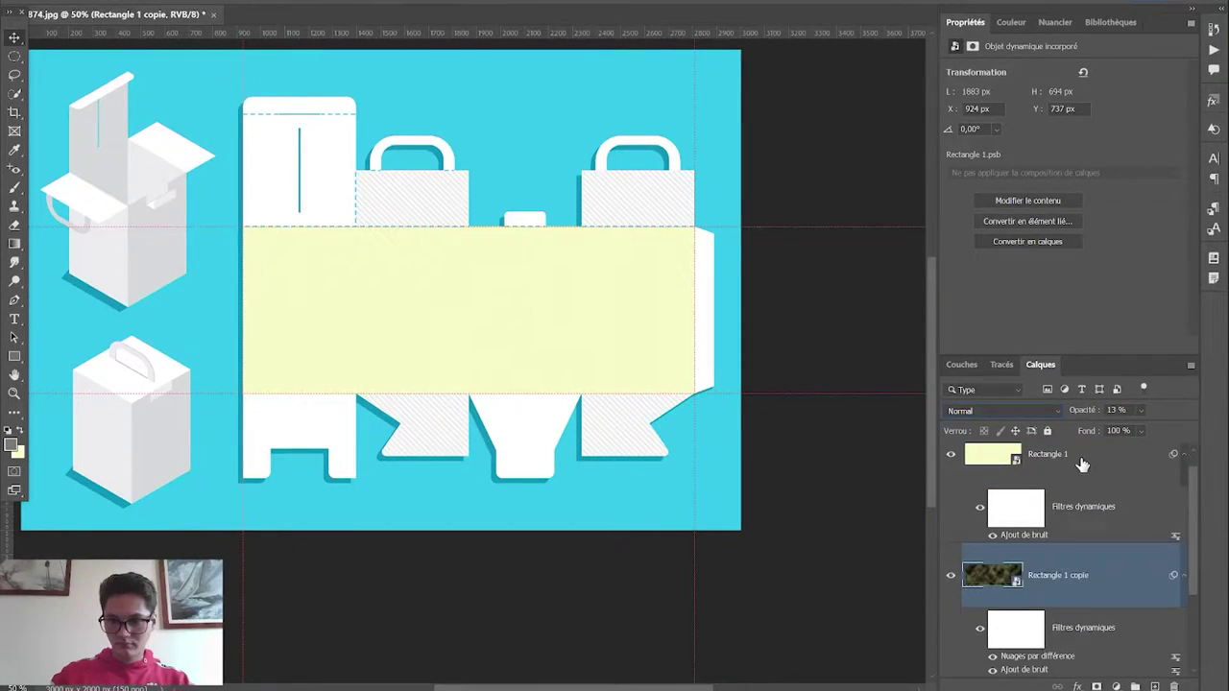
key(9)
key(3)
scroll(497, 335, up, 3)
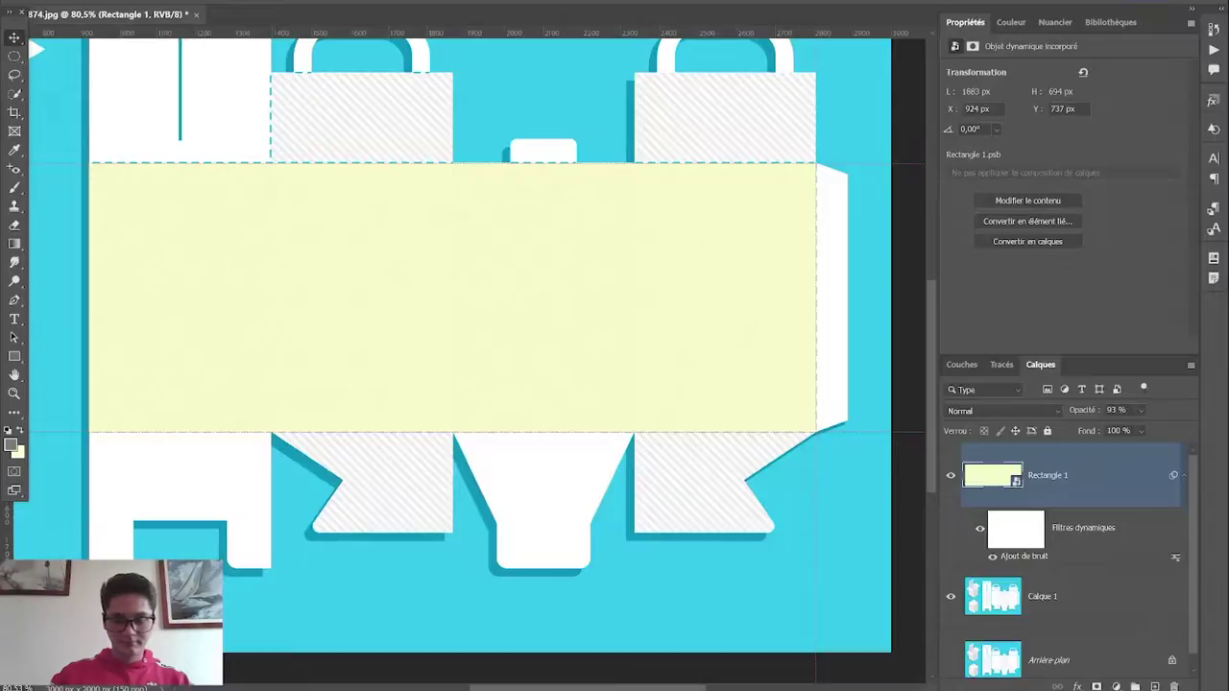
Place the red wave pattern image, shrink it, and stretch it along the cream band's bottom edge
click(111, 74)
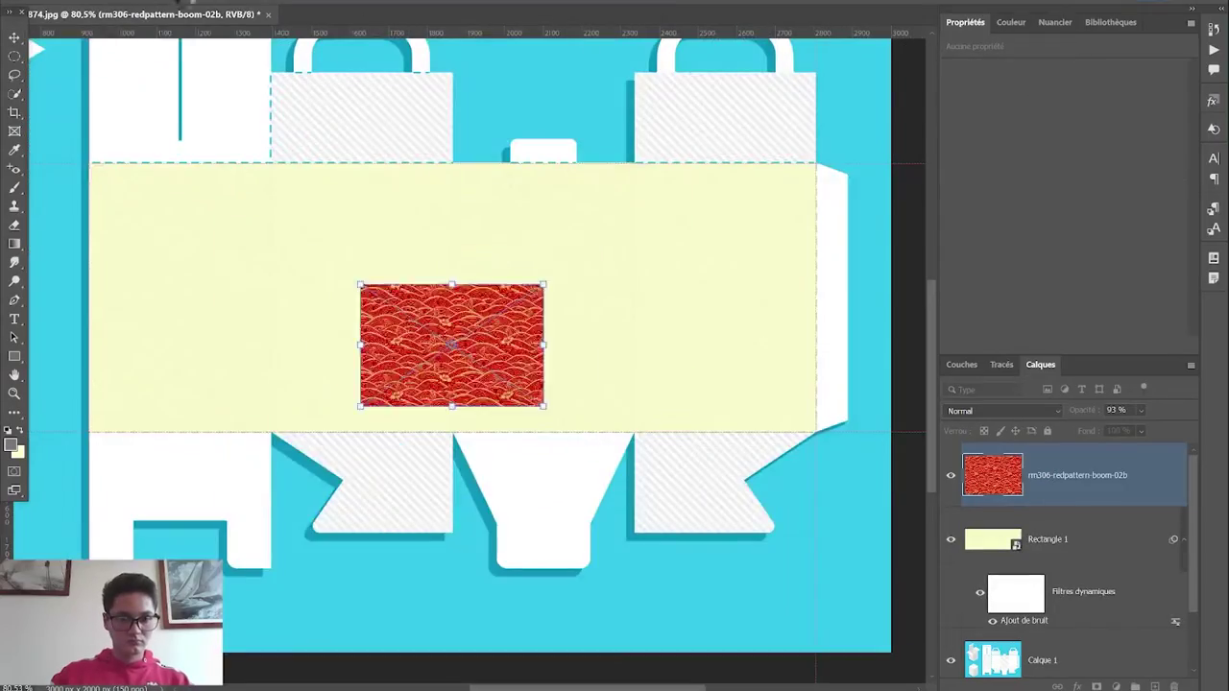
drag(655, 209, 213, 353)
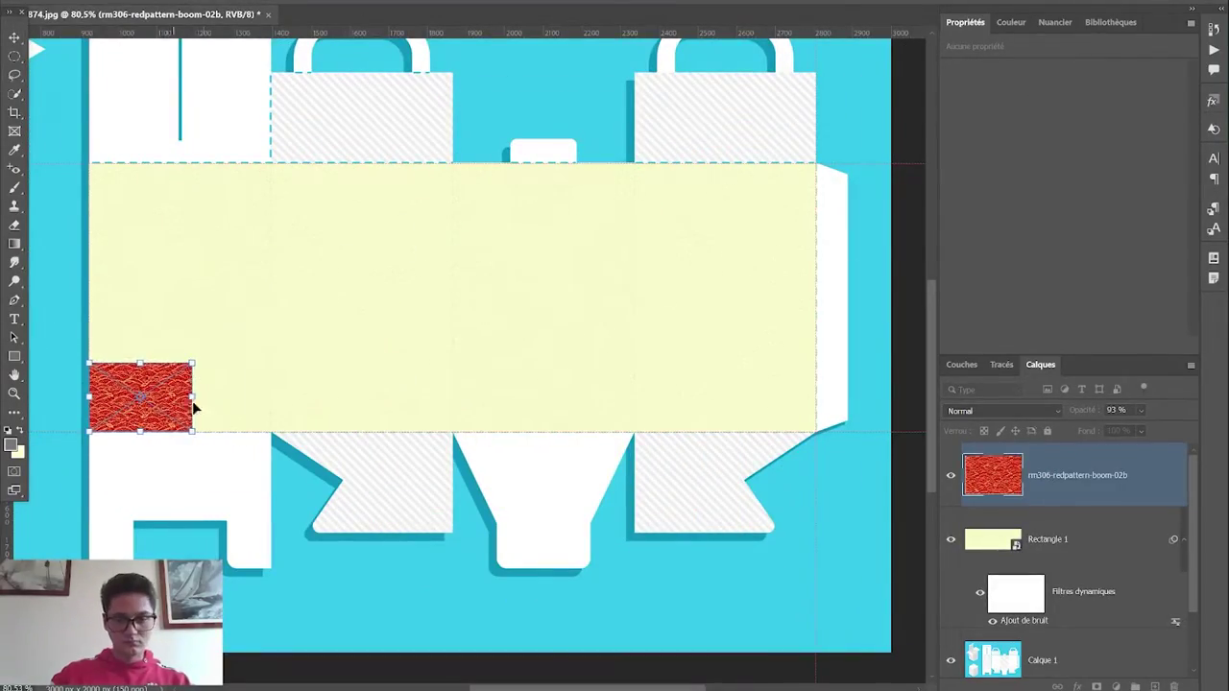
key(ctrl+minus)
drag(249, 426, 518, 430)
scroll(384, 423, up, 2)
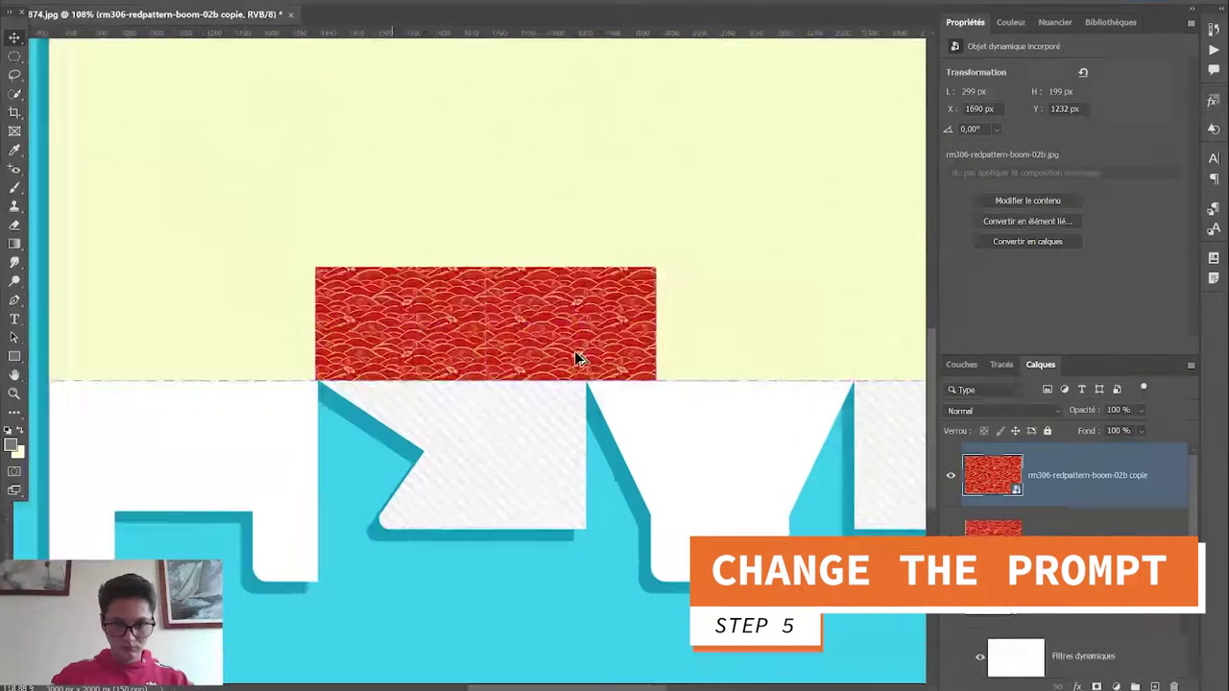
scroll(576, 357, up, 5)
drag(609, 336, 694, 336)
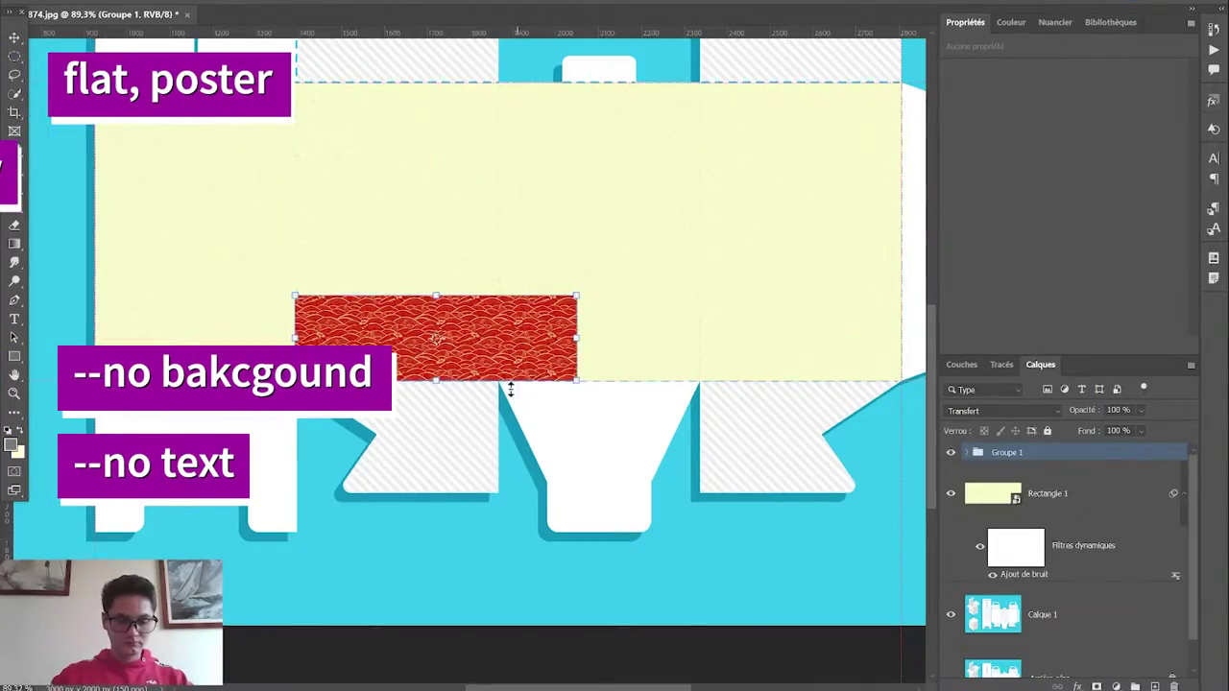
Duplicate the Groupe 1 pattern group and convert the copy to a smart object
right_click(471, 327)
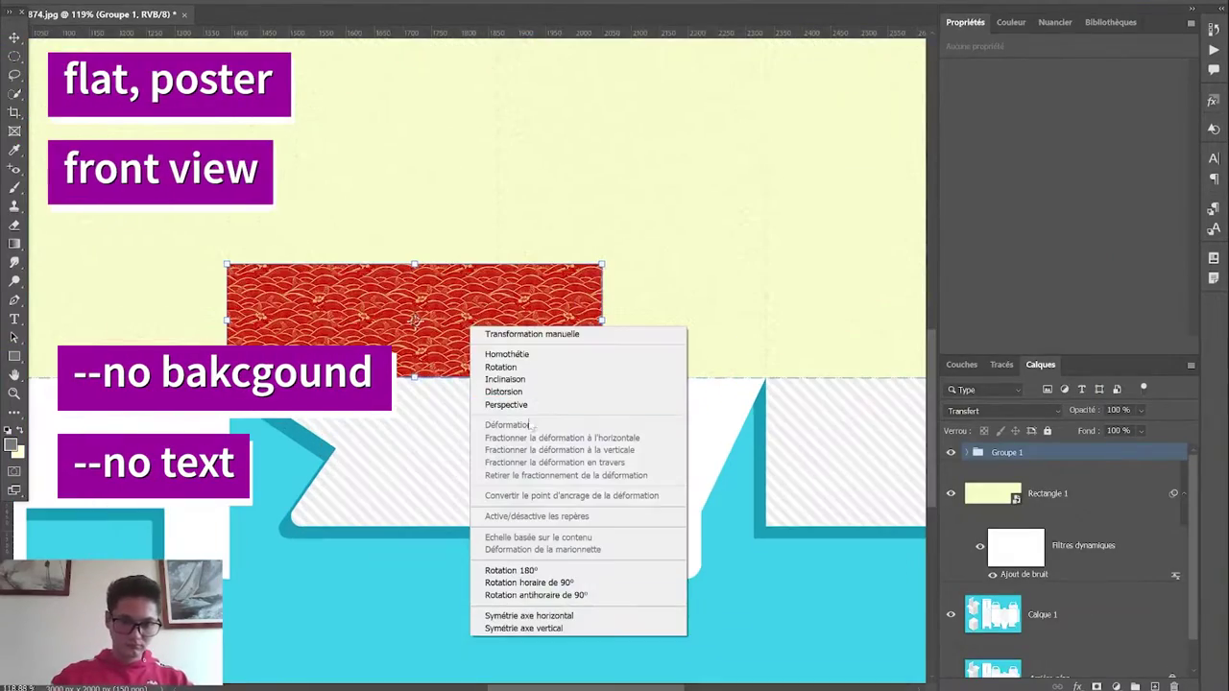
key(Escape)
right_click(999, 453)
click(864, 149)
click(1043, 455)
Warp the strip's top edge into a curve rising toward the right
right_click(1008, 453)
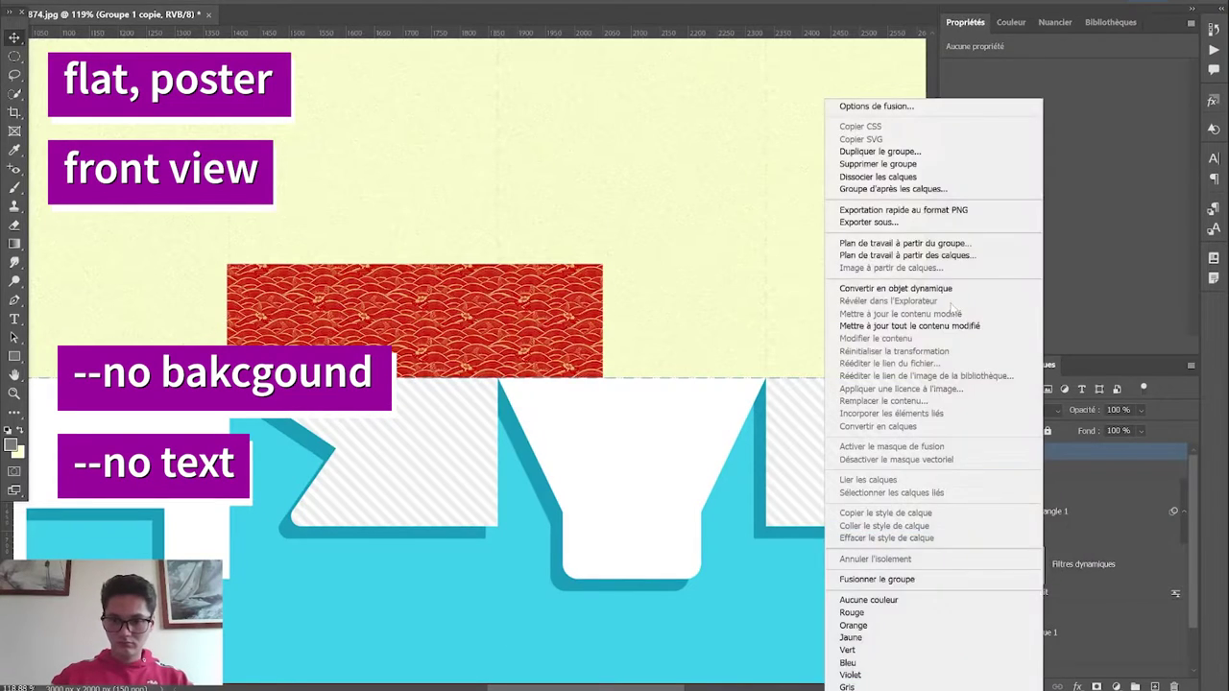
click(864, 291)
right_click(327, 307)
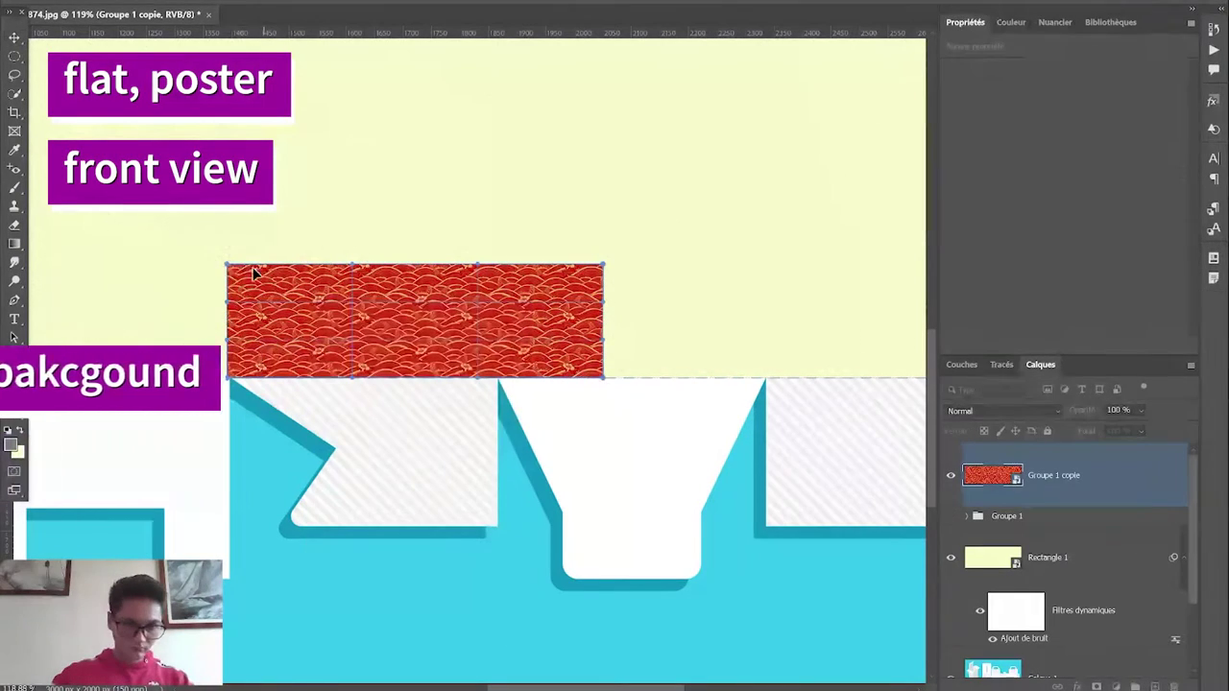
drag(230, 269, 235, 293)
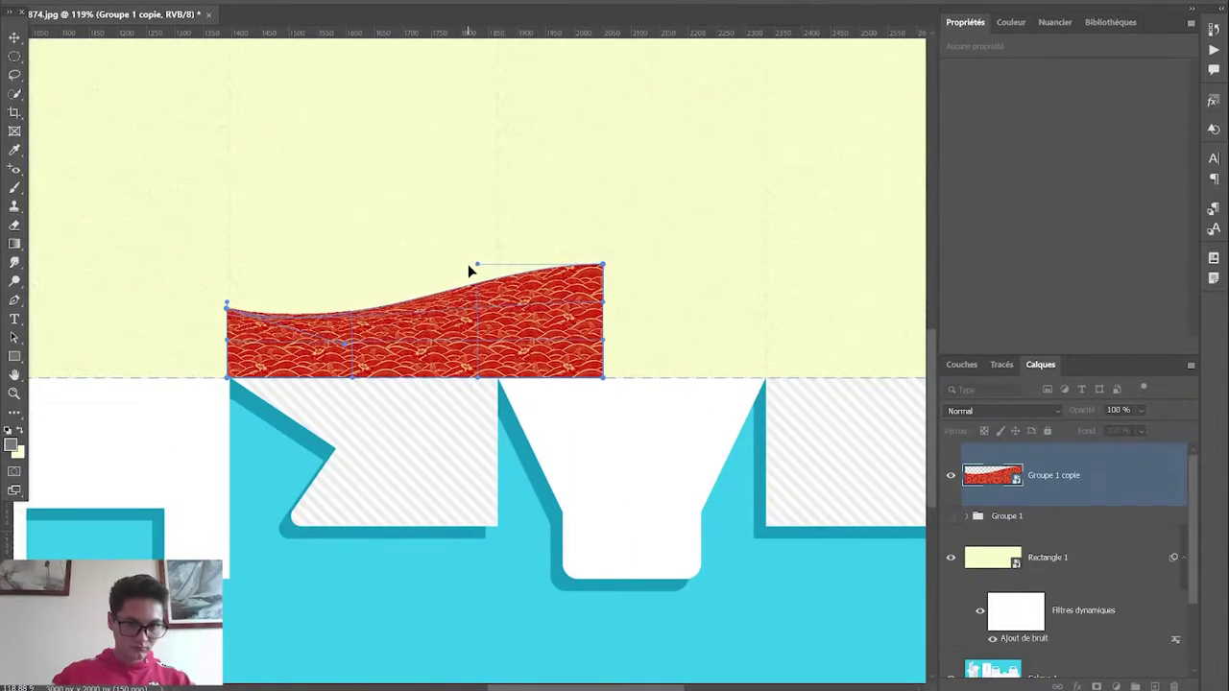
drag(471, 269, 528, 189)
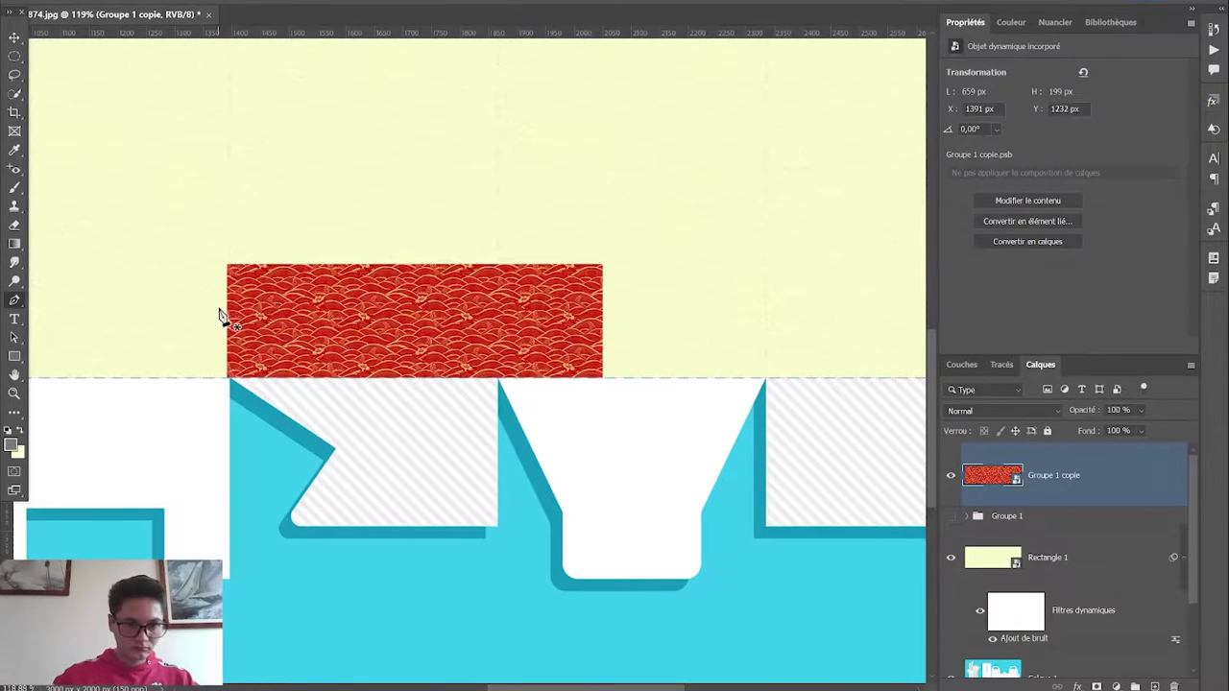
Trace a curved outline over the strip, load it as a selection, and mask the pattern
click(204, 310)
drag(530, 240, 630, 150)
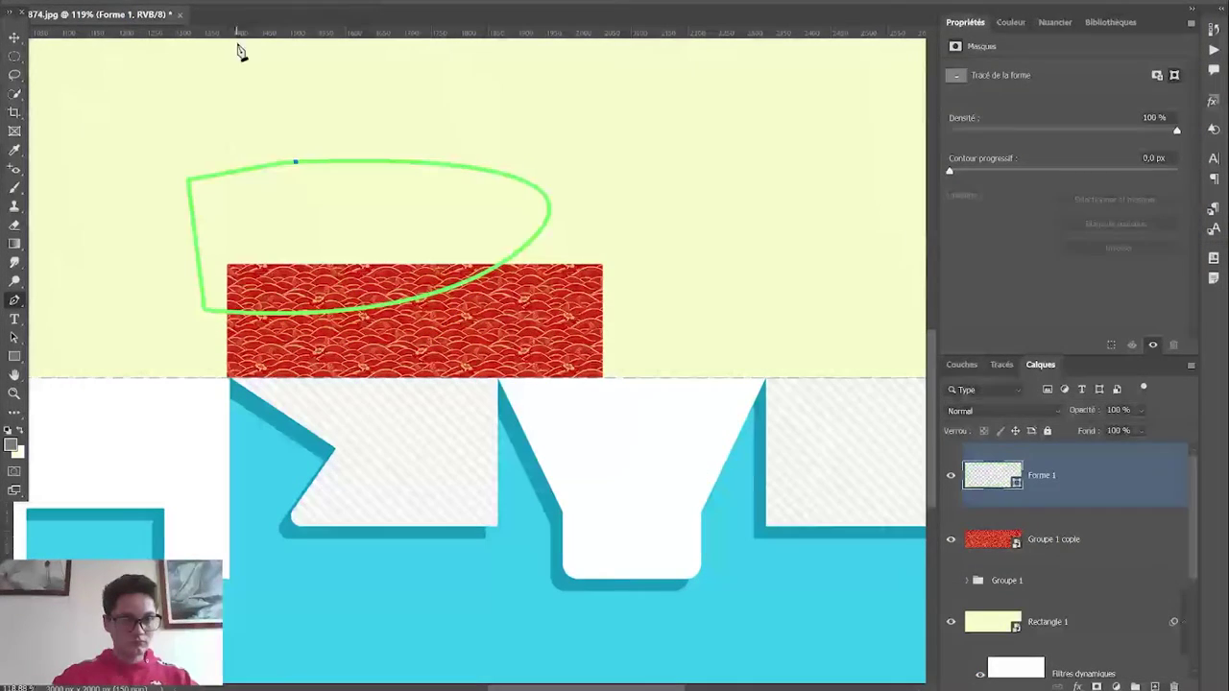
key(ctrl+z)
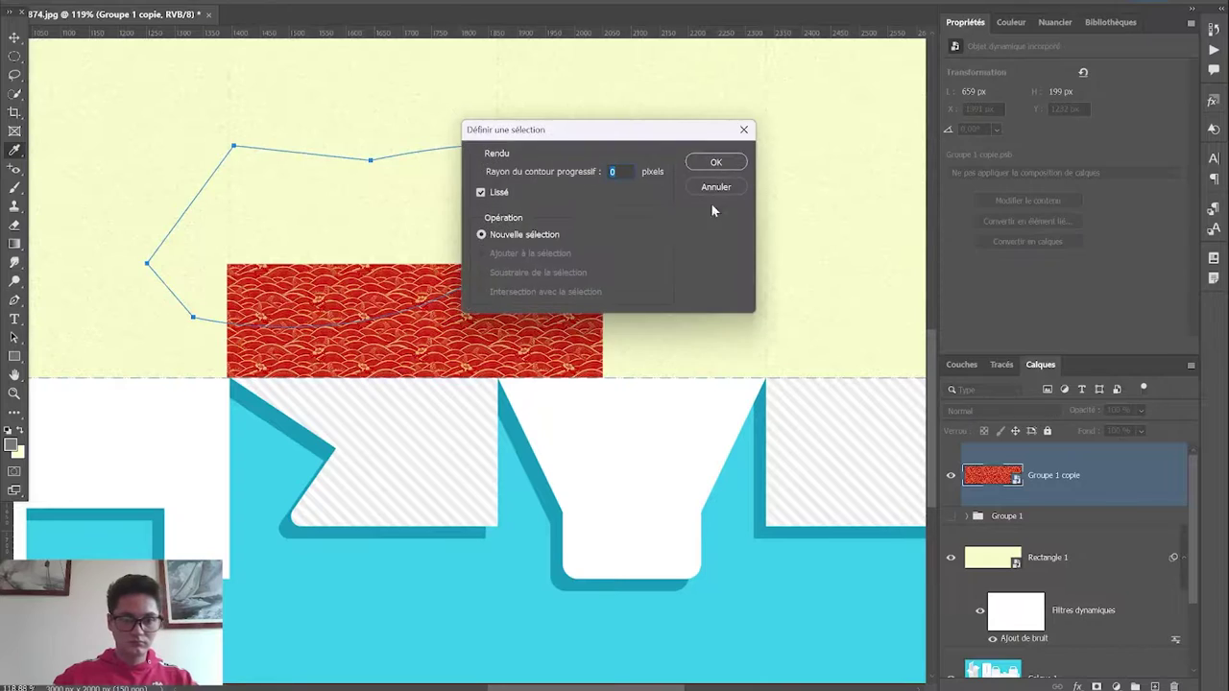
key(Return)
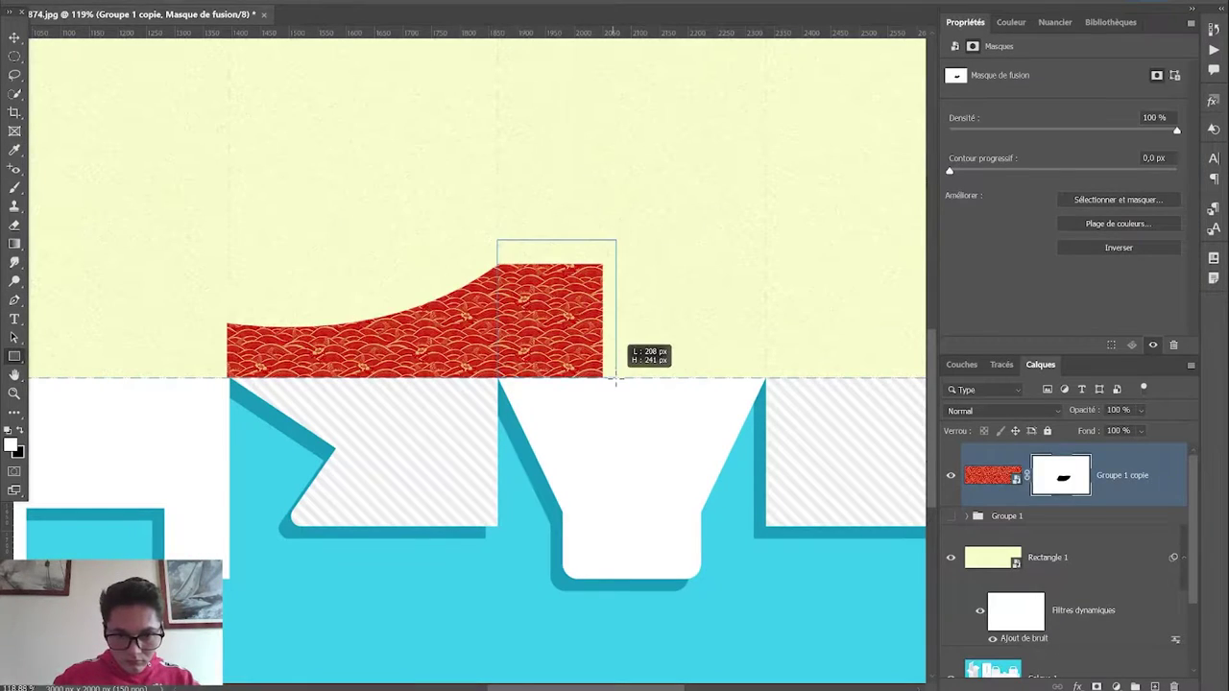
key(Escape)
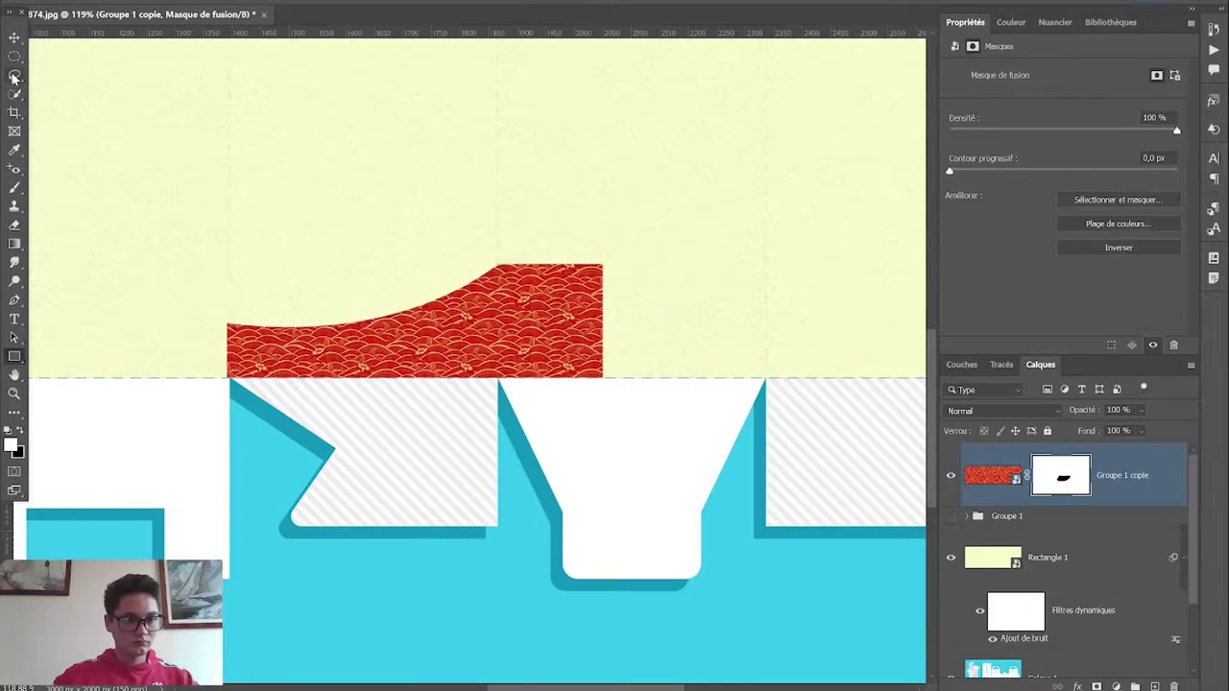
key(x)
key(alt+BackSpace)
key(ctrl+d)
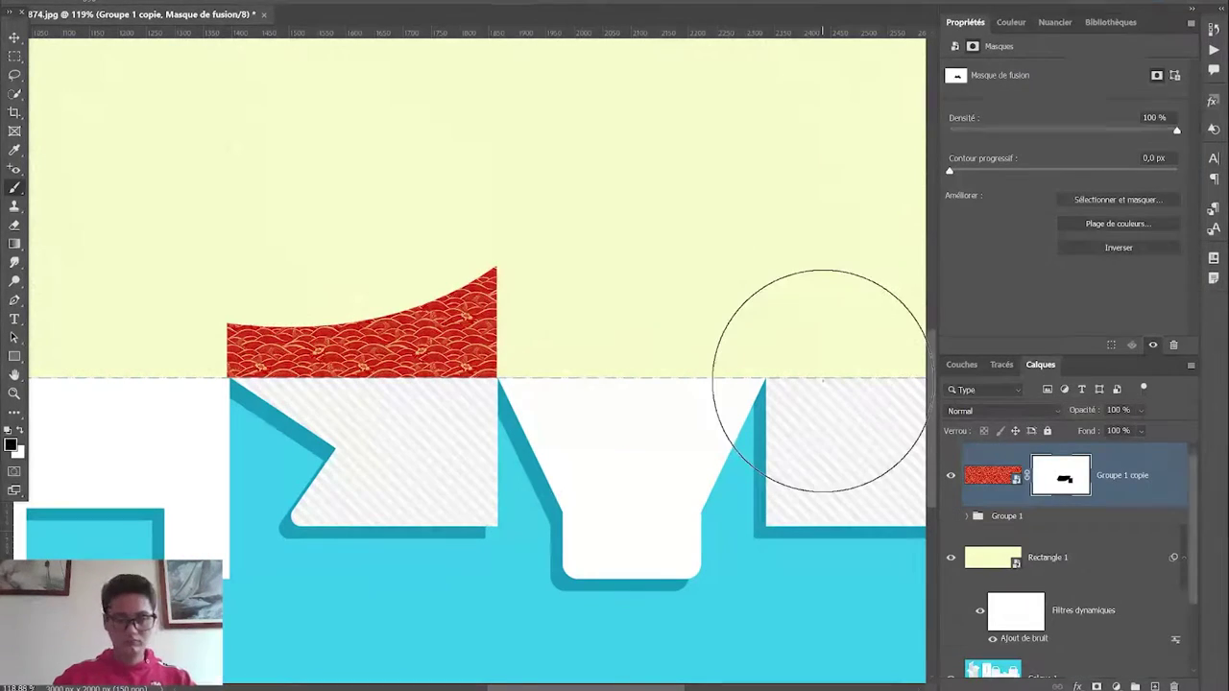
Rename the original pattern group to 'Pattern'
double_click(1006, 516)
text(Pattern)
key(Tab)
key(Tab)
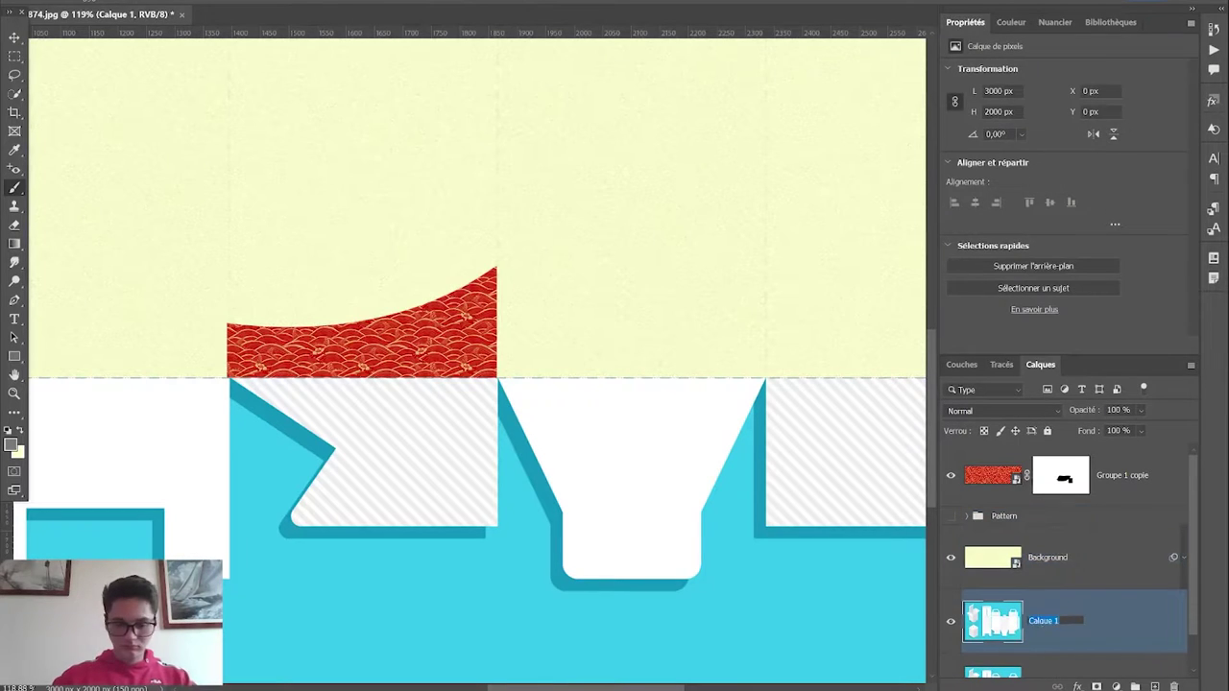
Give the curved pattern layer a 3 px black stroke and convert the stroke into its own layer
scroll(377, 281, up, 3)
click(1113, 476)
click(1078, 687)
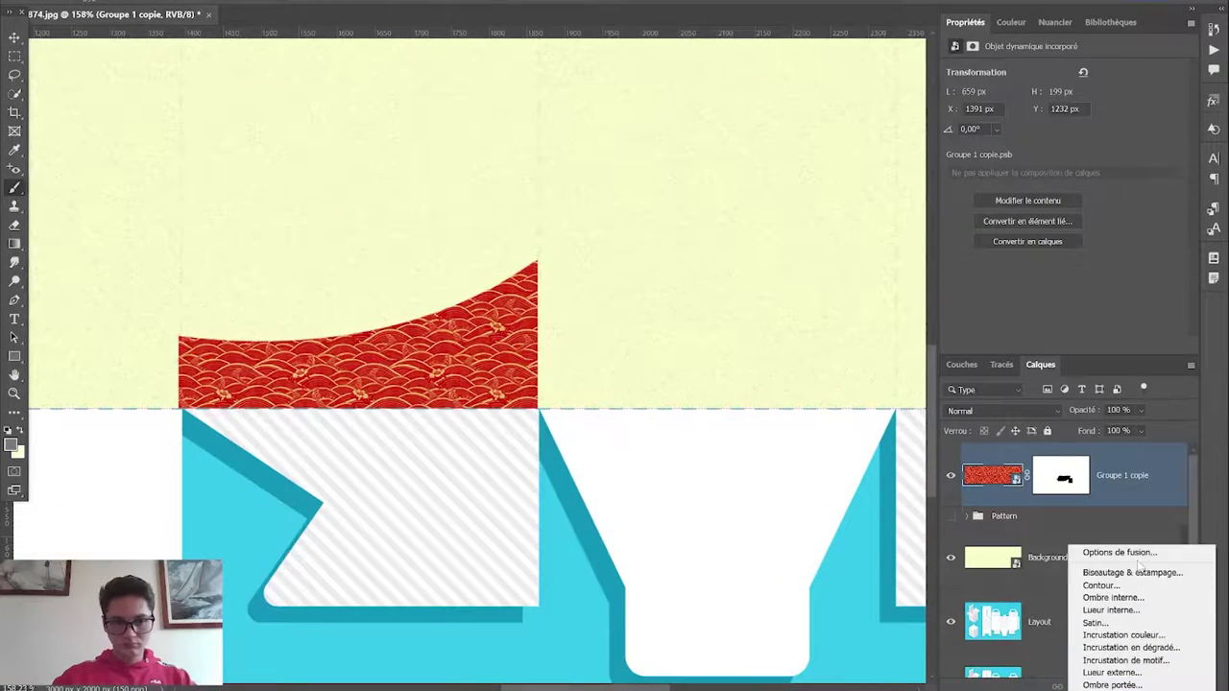
click(1104, 585)
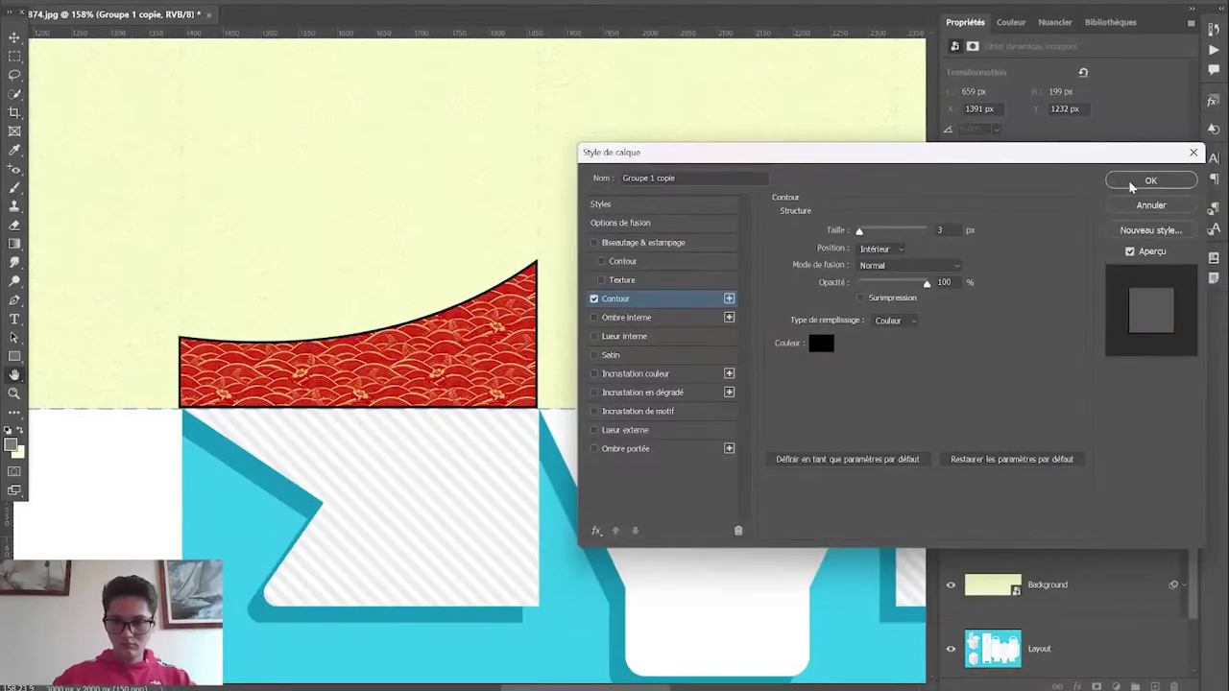
click(1146, 173)
right_click(1081, 576)
right_click(1021, 617)
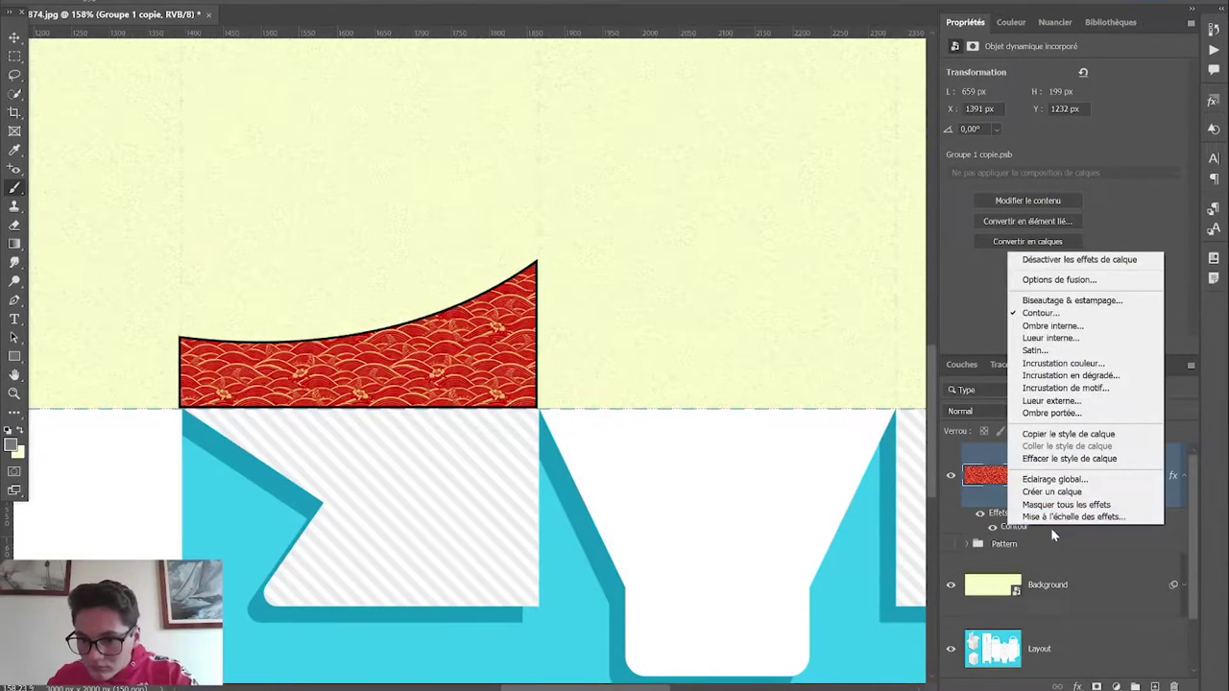
click(1051, 528)
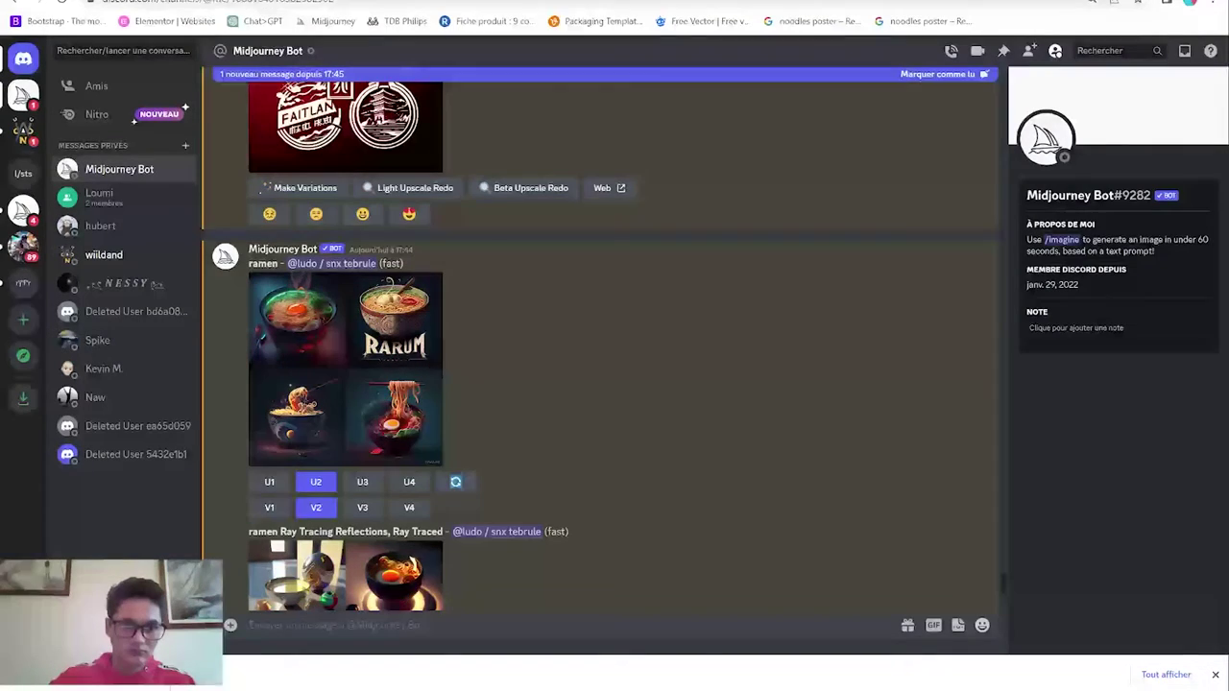
Preview the first ramen grid, then open the four-bowl ramen variations grid full size
scroll(456, 451, down, 5)
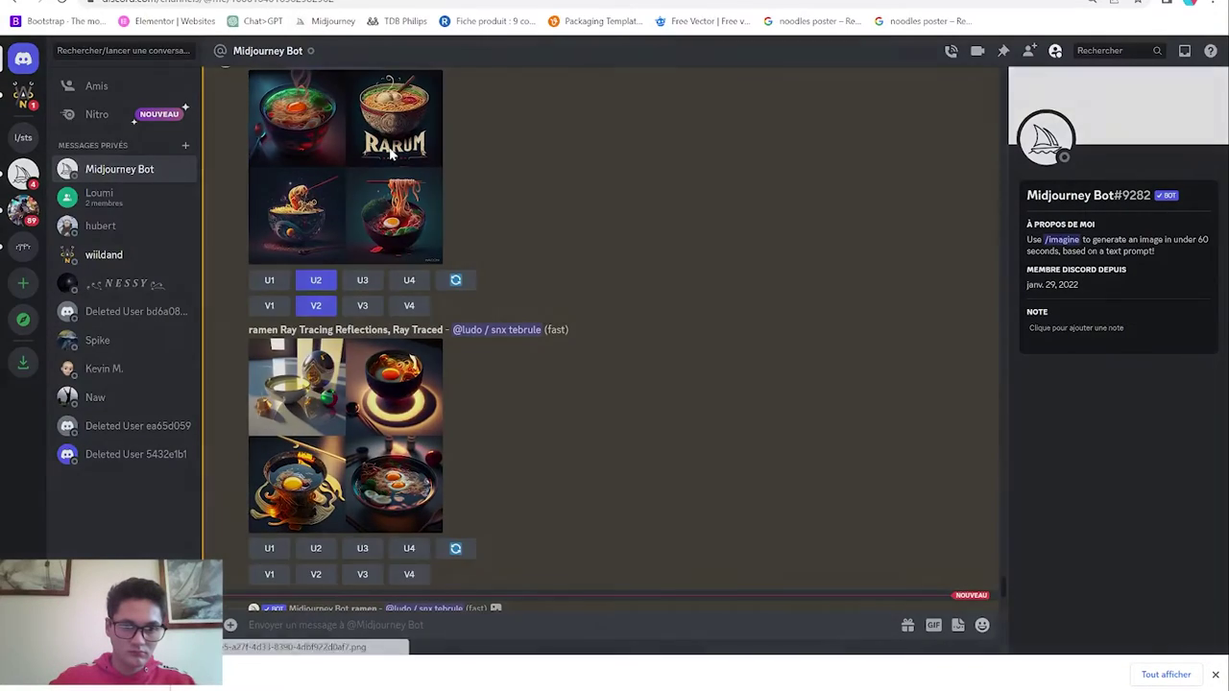
click(401, 176)
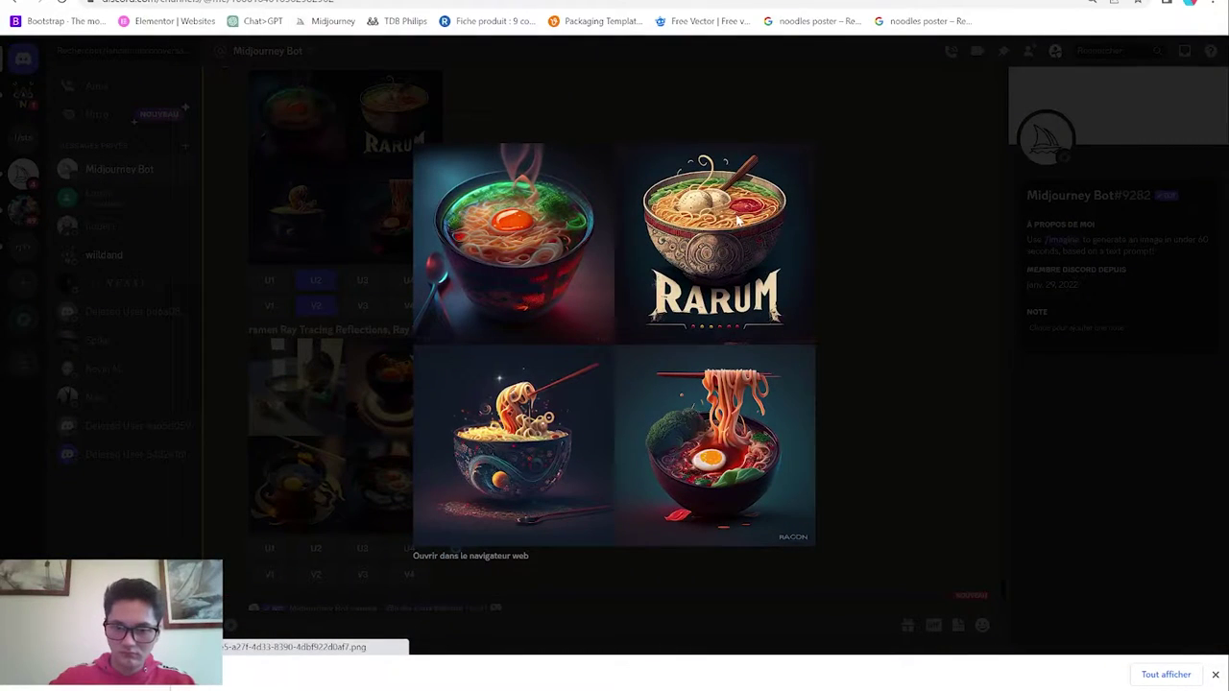
click(826, 283)
scroll(385, 246, up, 3)
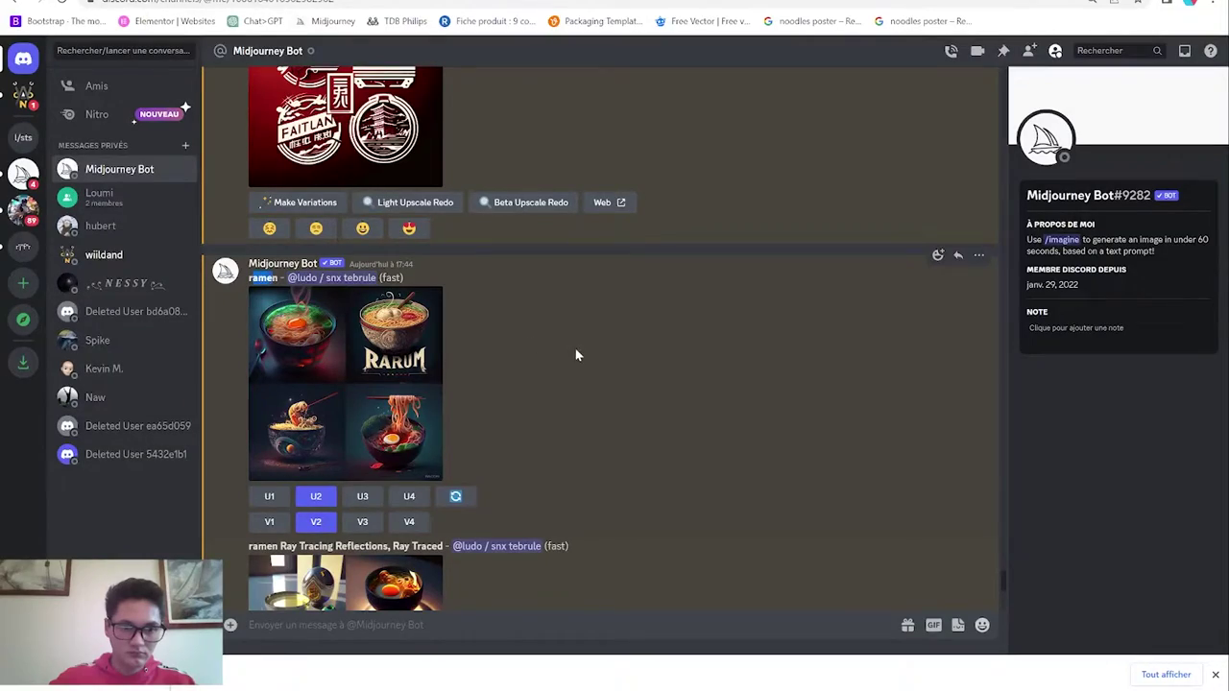
scroll(343, 482, down, 5)
click(355, 451)
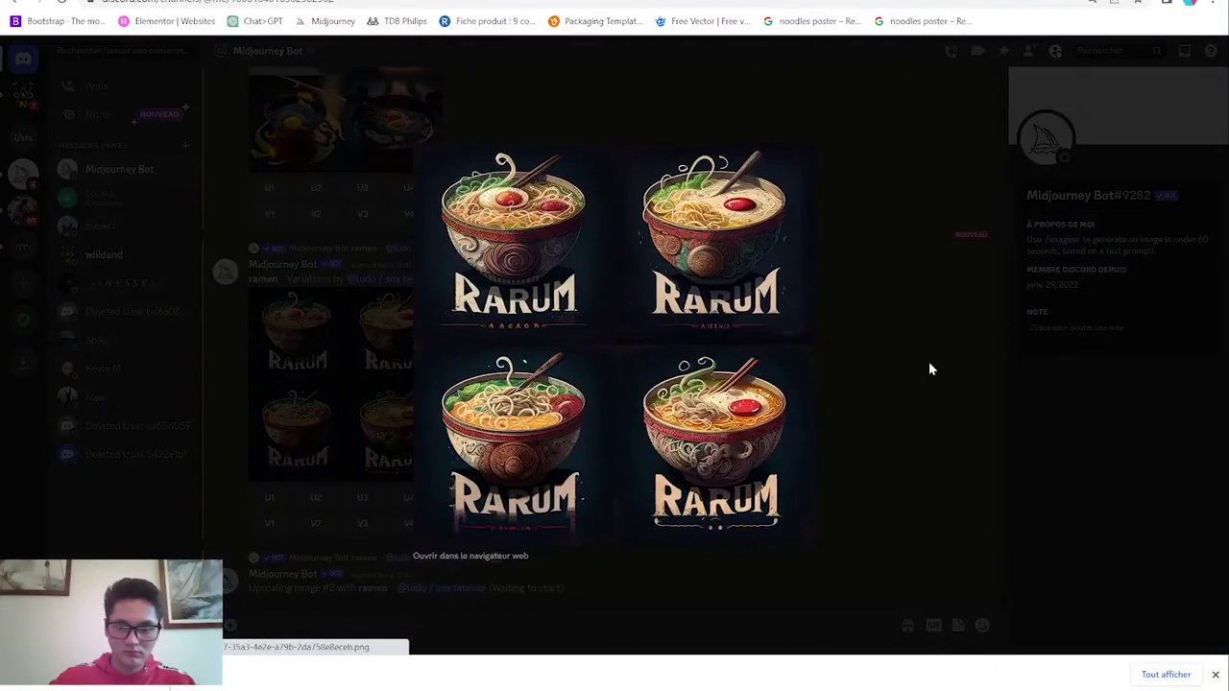
Close the ramen viewer and start a Pen path along the bowl's lower edge
click(929, 369)
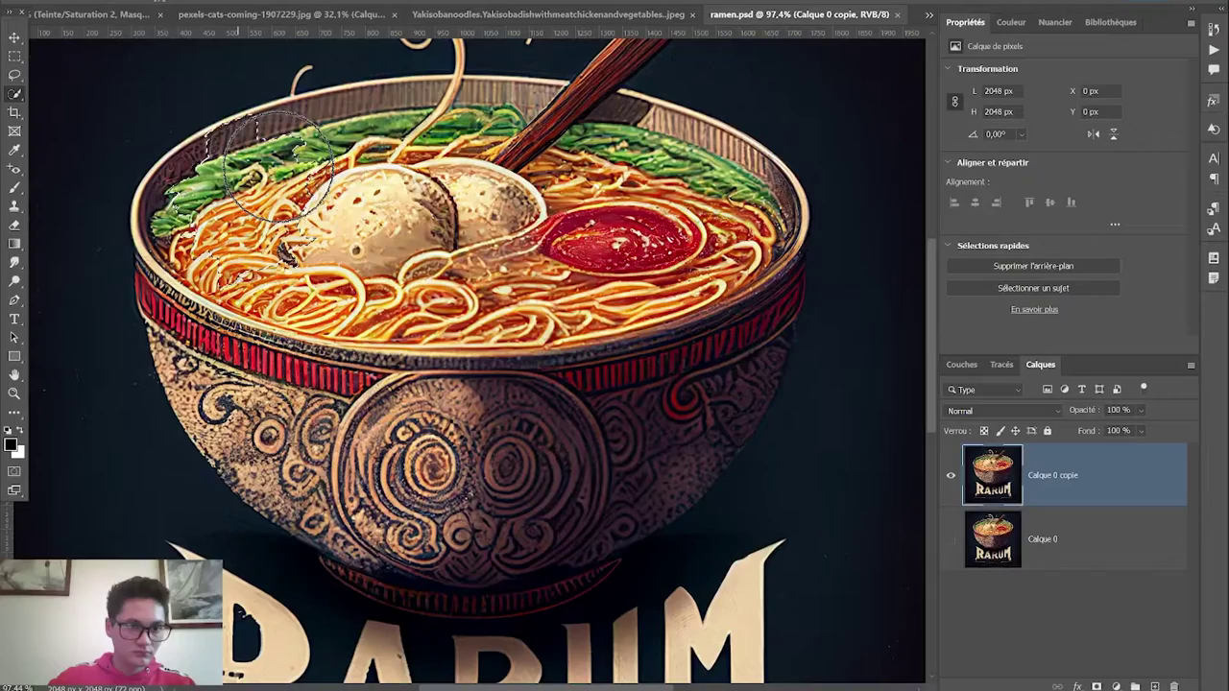
scroll(90, 336, down, 1)
scroll(125, 272, up, 3)
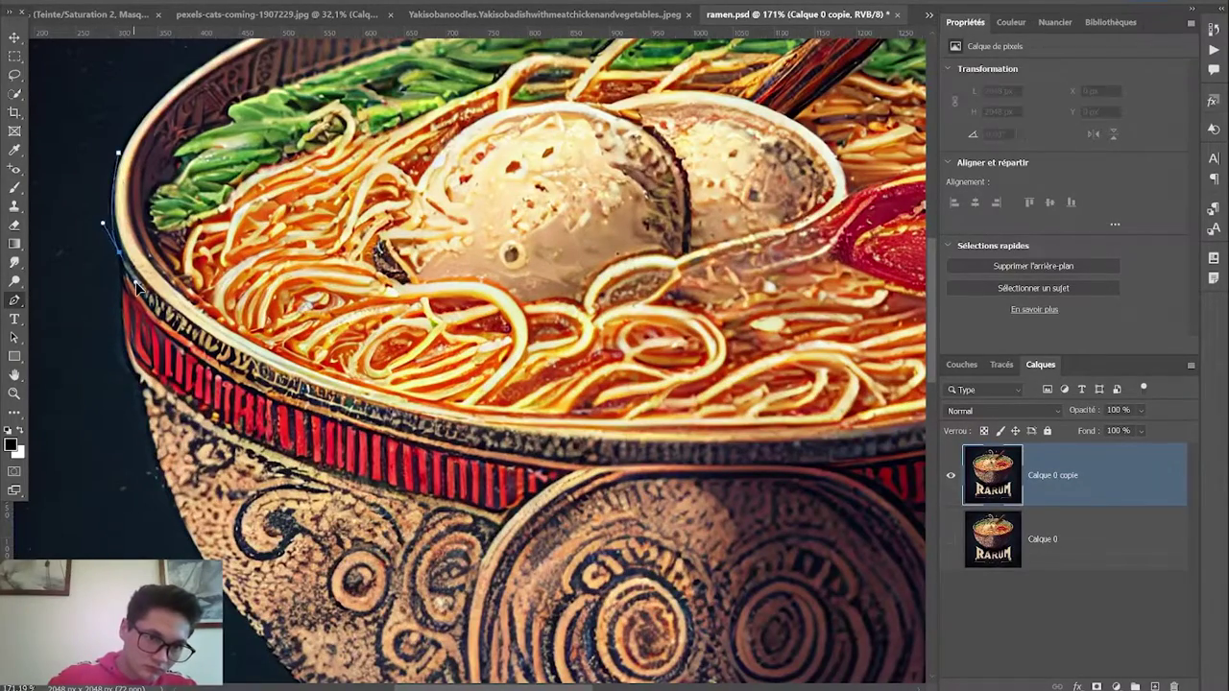
scroll(123, 264, down, 5)
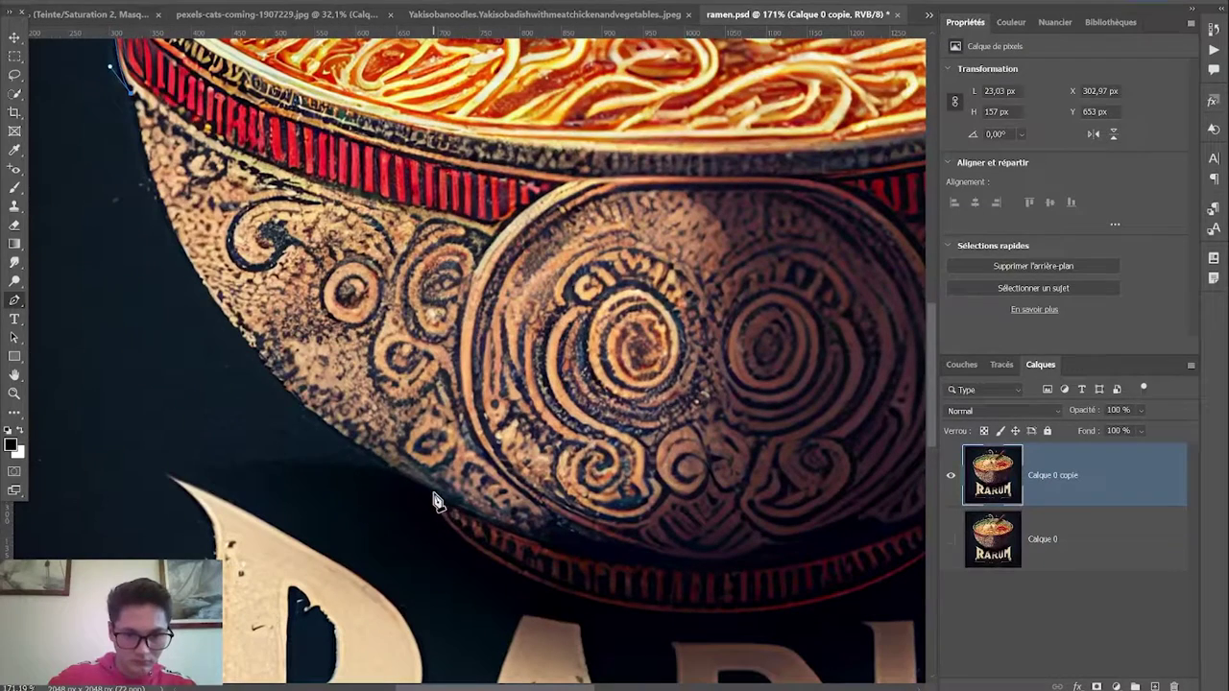
scroll(537, 544, down, 5)
scroll(536, 545, right, 6)
drag(366, 358, 434, 366)
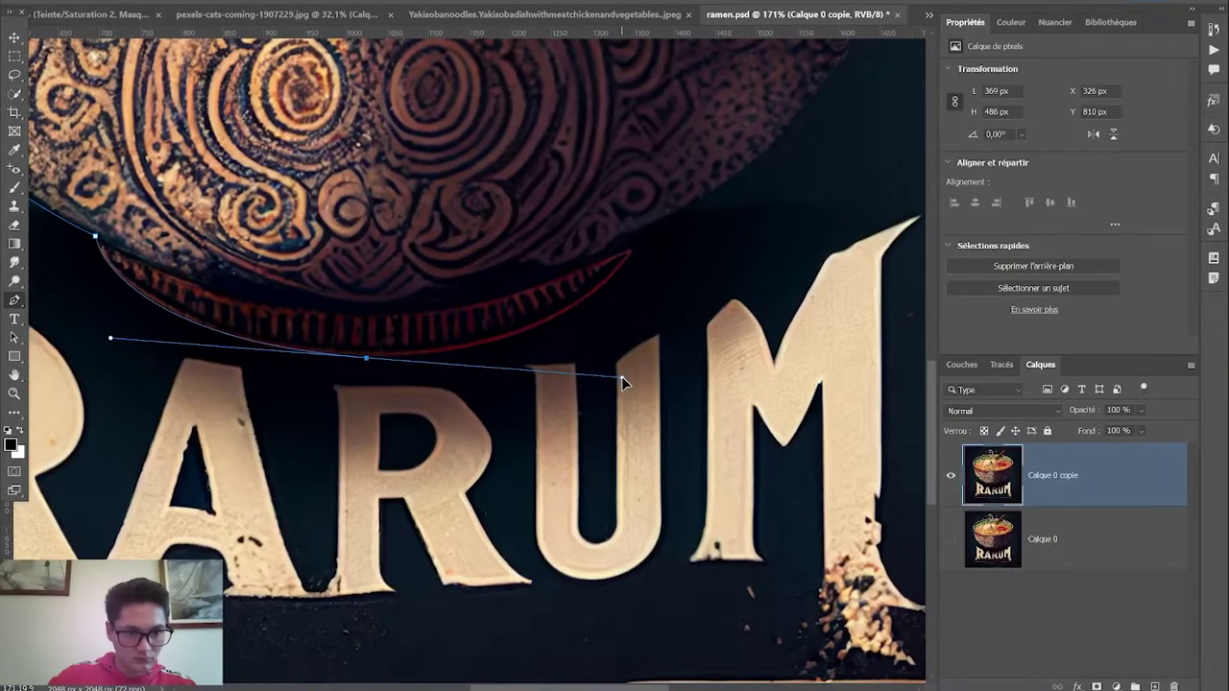
scroll(606, 294, up, 3)
scroll(606, 294, right, 3)
drag(555, 330, 626, 267)
Continue the path up the bowl's right side, around the rim, and along the chopstick
scroll(455, 405, up, 3)
scroll(454, 405, right, 4)
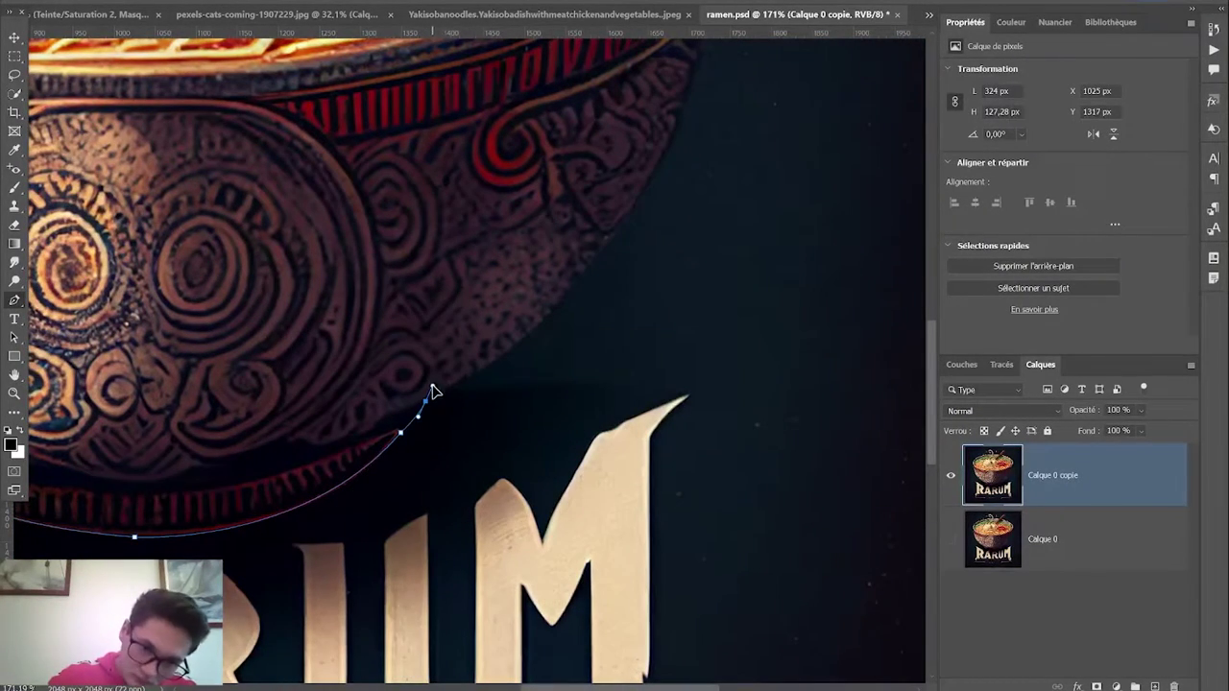
alt+scroll(431, 391, down, 3)
scroll(555, 256, up, 5)
drag(598, 266, 651, 67)
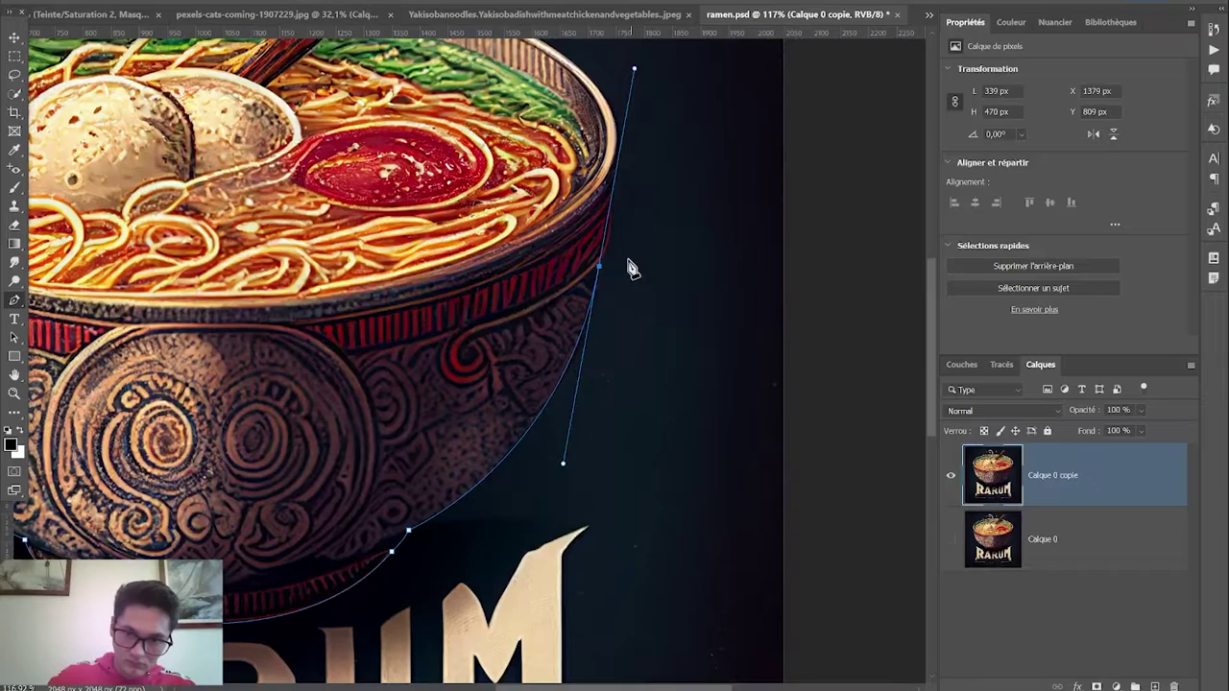
alt+scroll(632, 269, up, 3)
scroll(624, 245, up, 2)
alt+scroll(620, 222, down, 2)
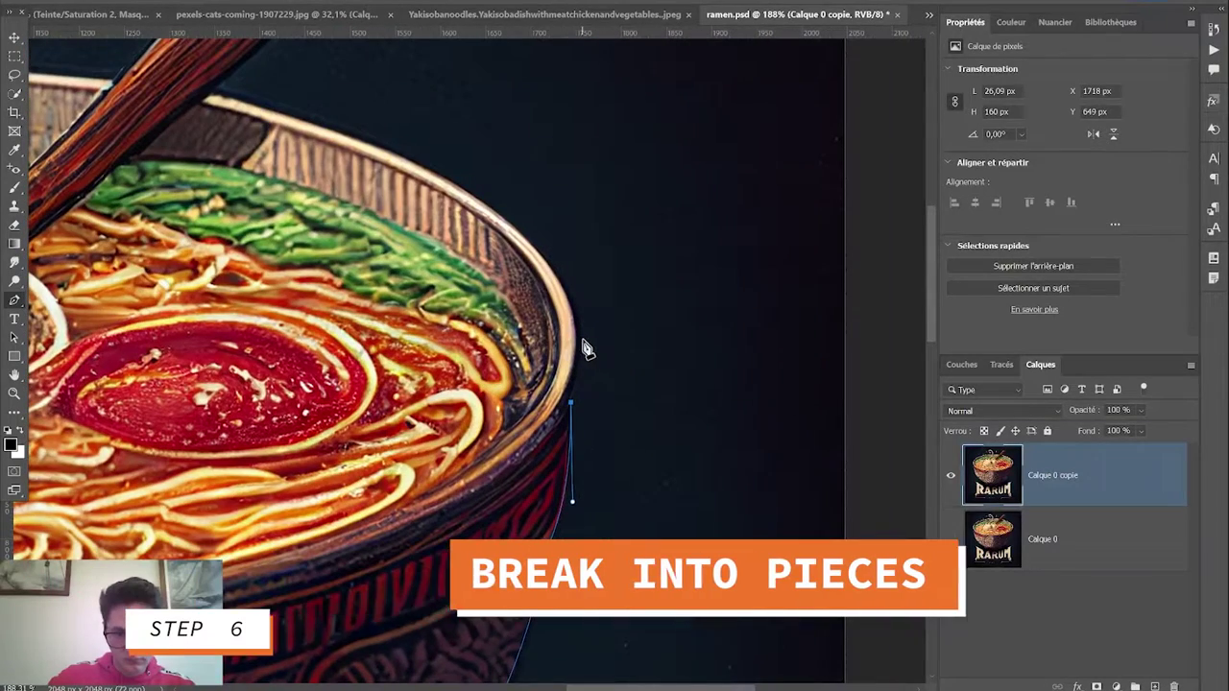
alt+scroll(584, 317, down, 1)
drag(286, 133, 171, 113)
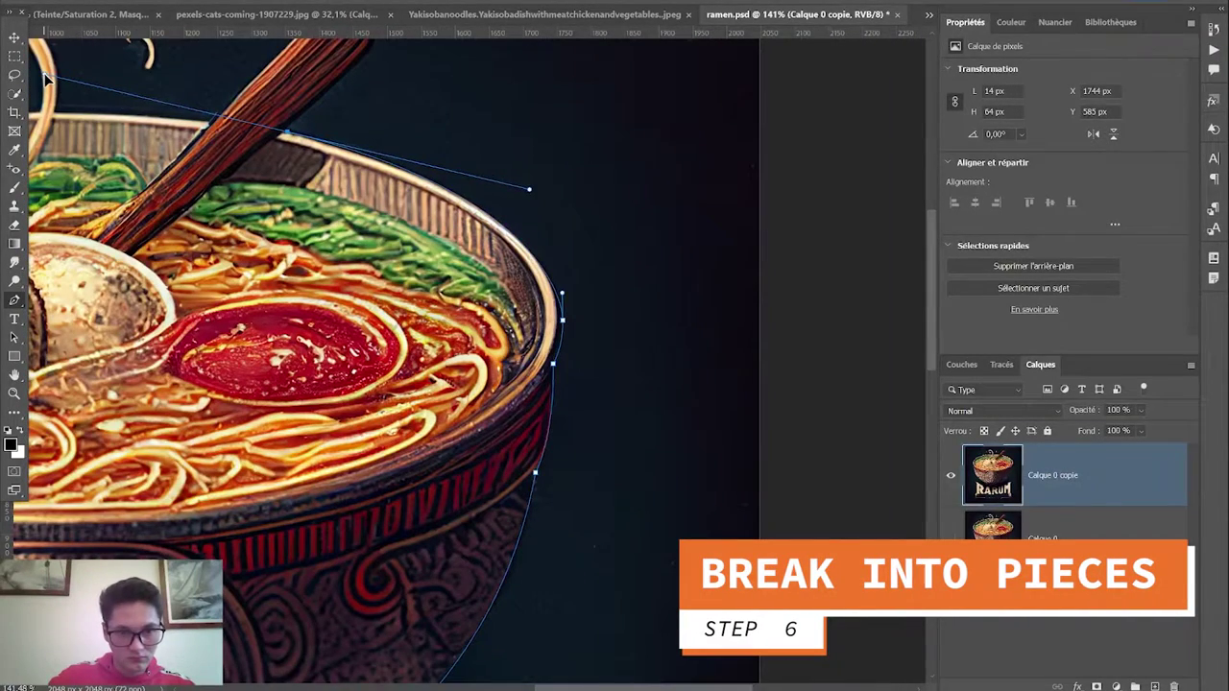
scroll(406, 247, up, 3)
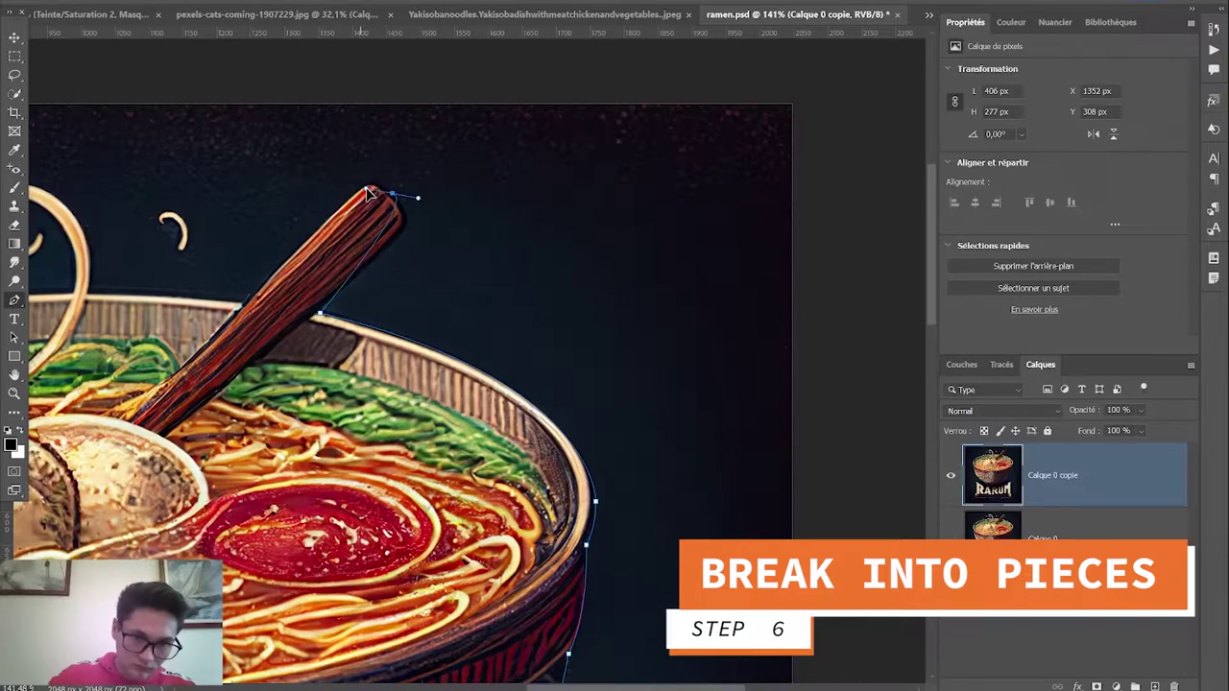
drag(403, 234, 403, 192)
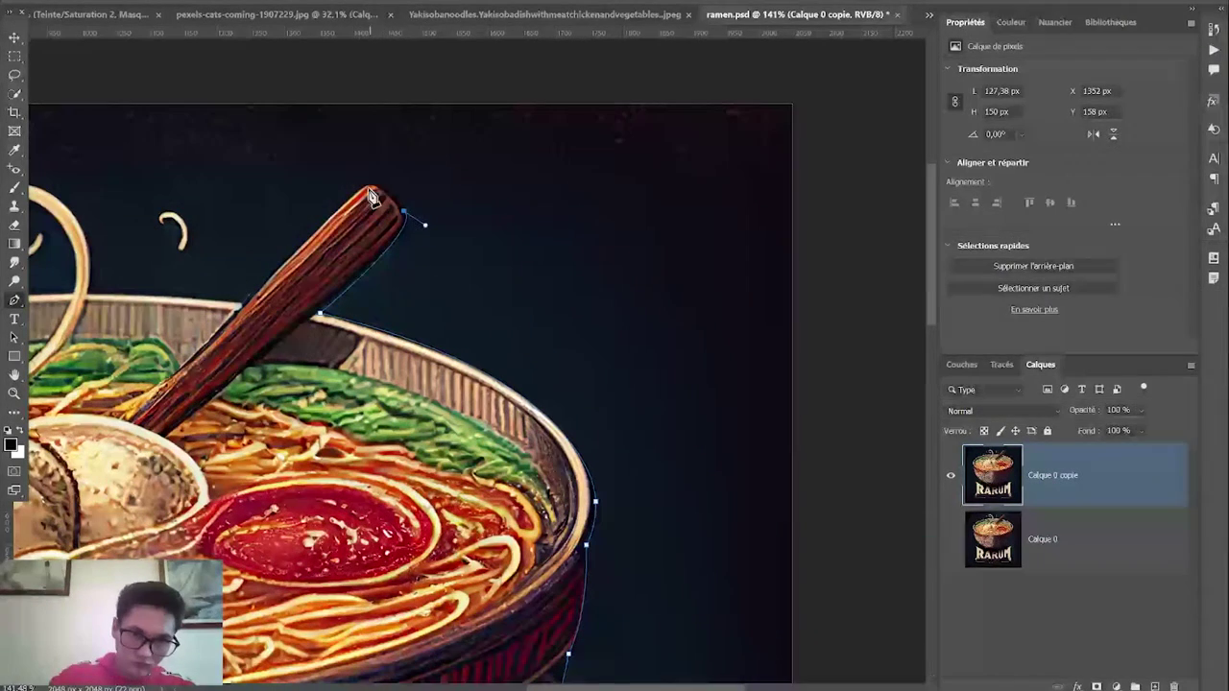
scroll(341, 216, left, 5)
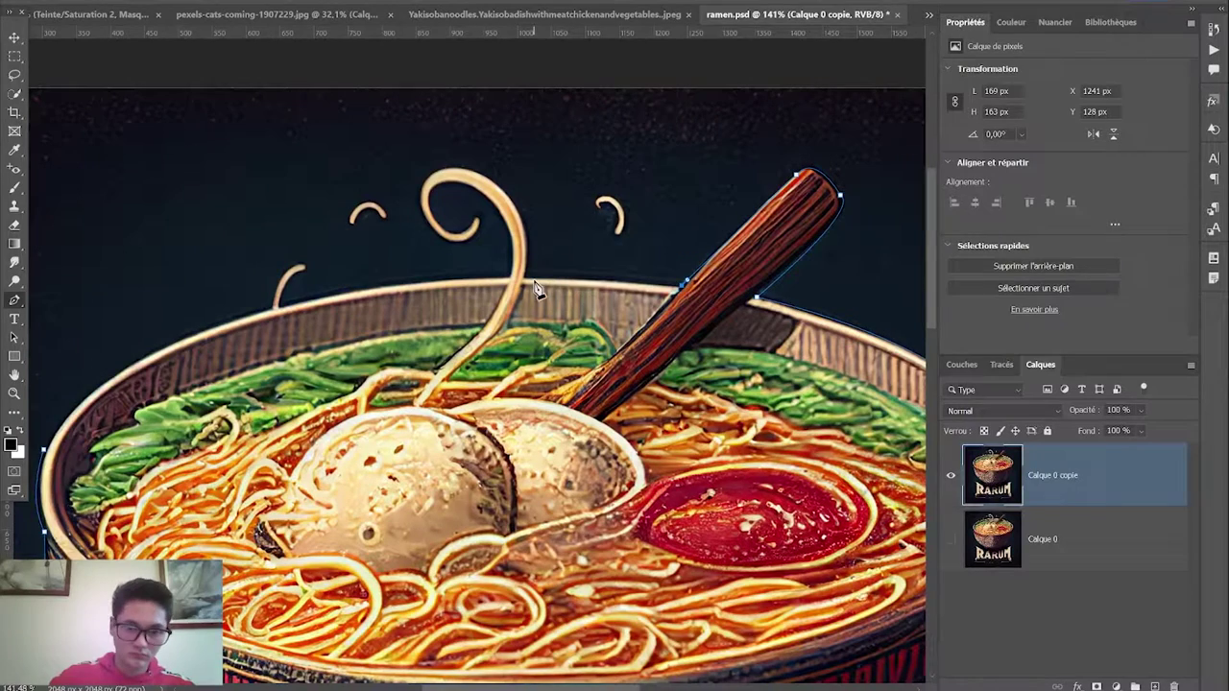
scroll(334, 389, down, 1)
scroll(317, 336, left, 1)
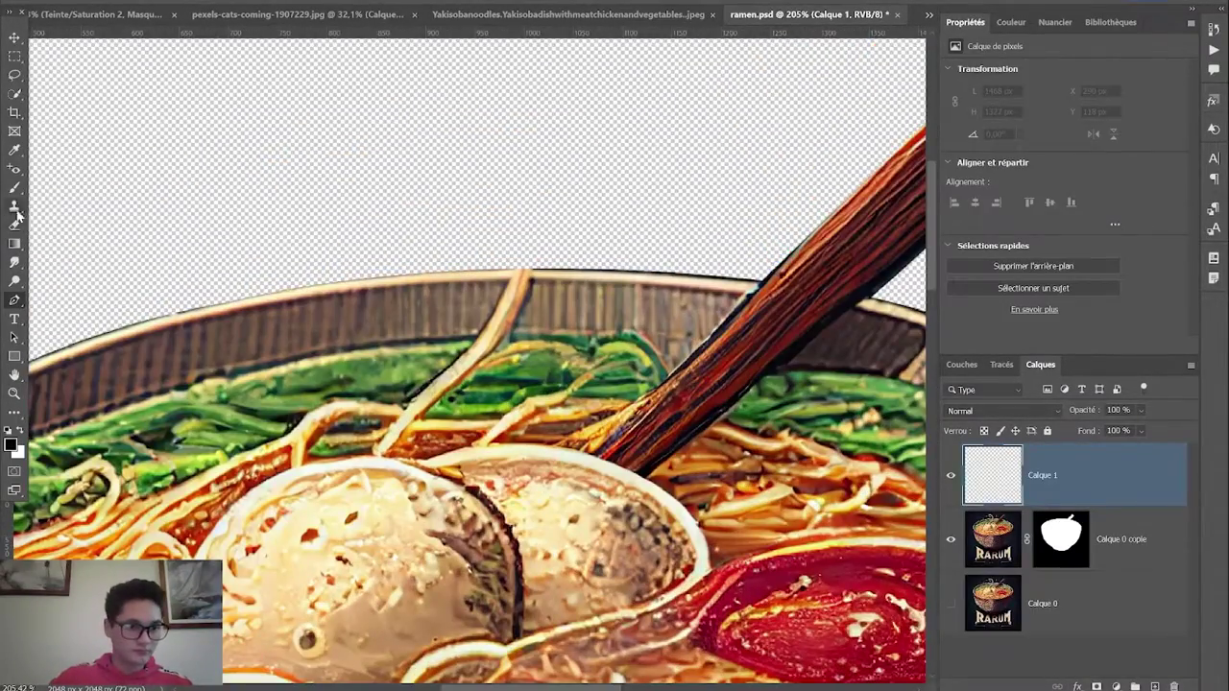
Clone-stamp away the noodle strand poking above the bowl rim
click(14, 208)
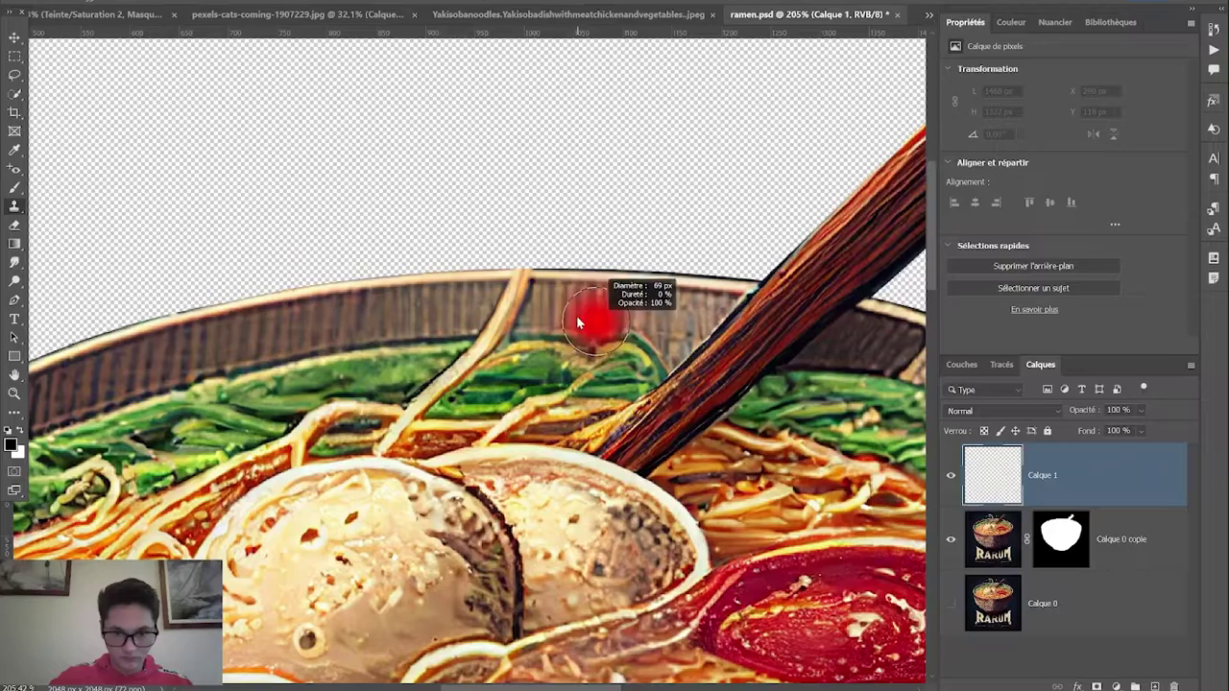
right_click(578, 288)
key(Escape)
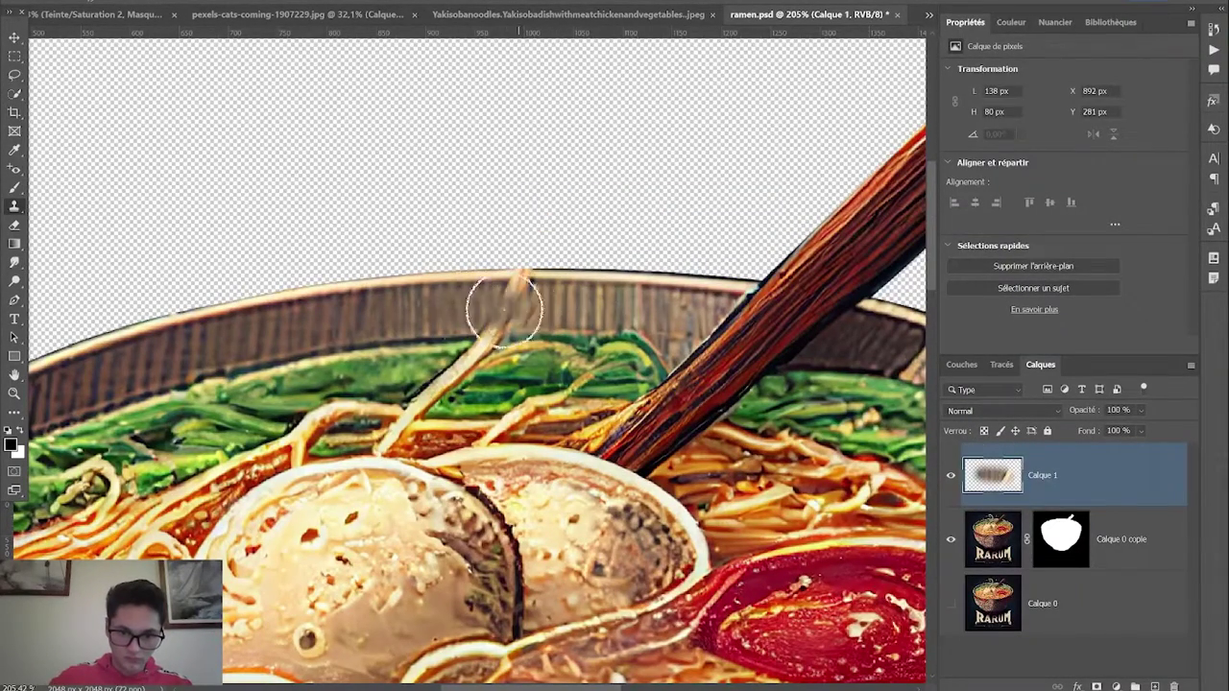
scroll(460, 307, up, 3)
drag(549, 260, 516, 247)
scroll(516, 246, down, 6)
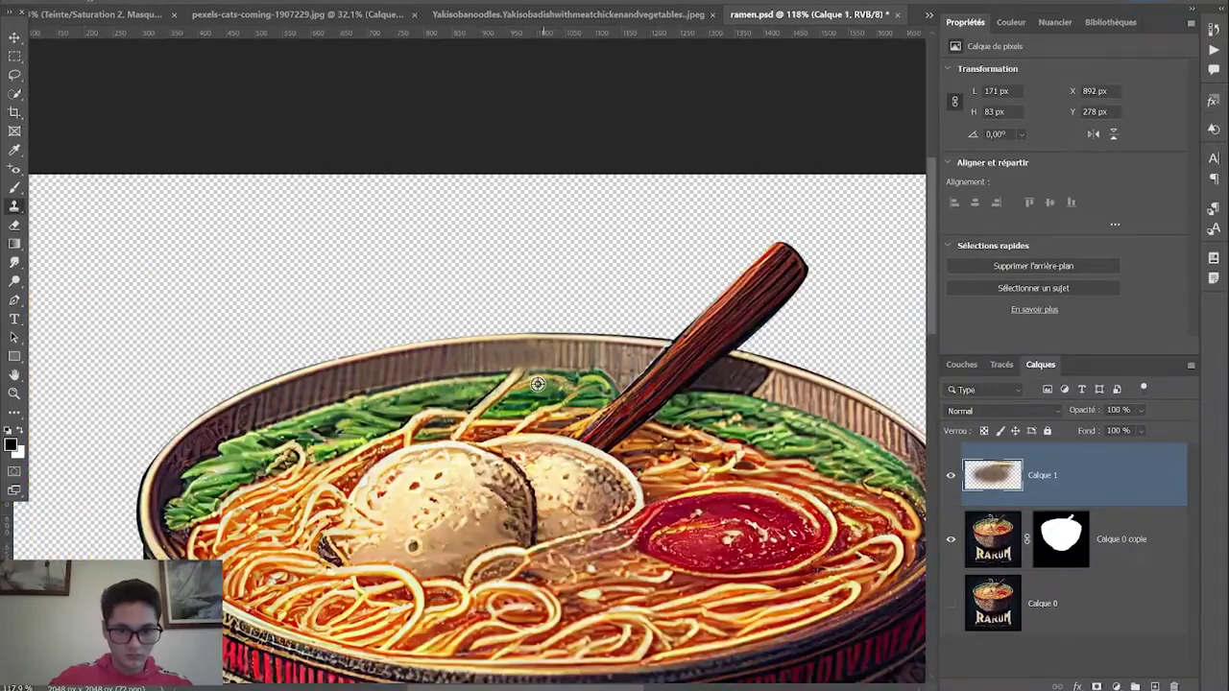
scroll(537, 388, up, 5)
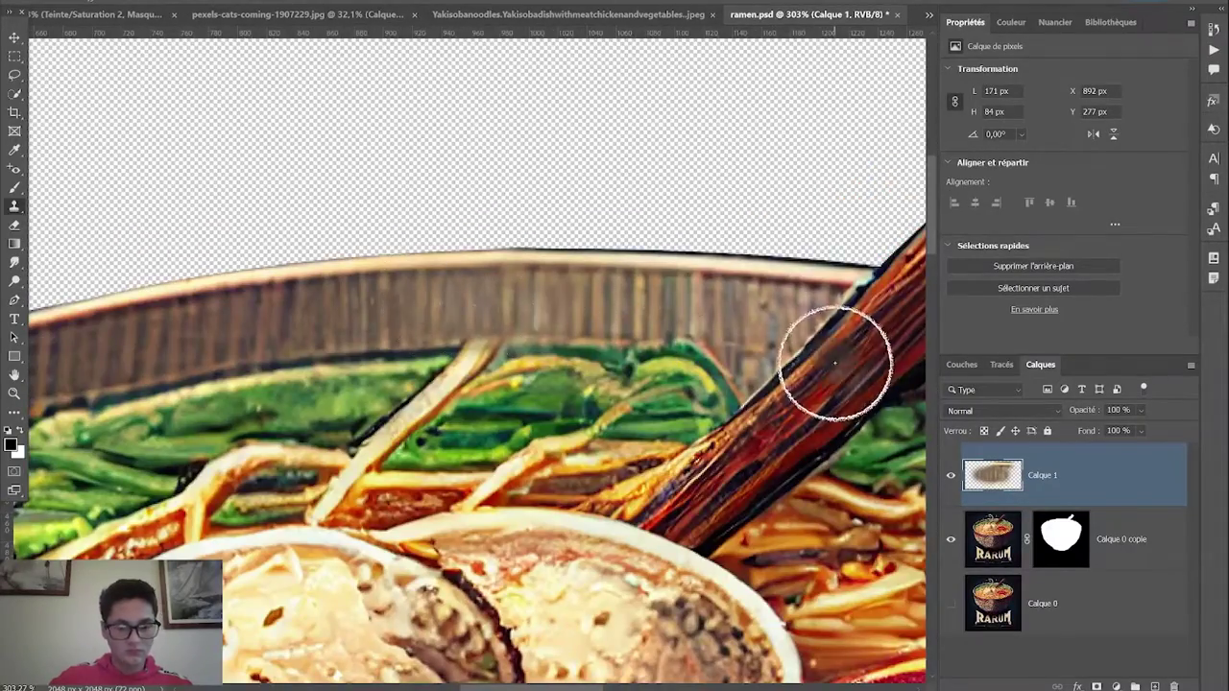
scroll(835, 363, down, 6)
Stamp the visible bowl to a layer, drag it onto the template, and scale it, tilted 15.6°
key(ctrl+alt+shift+e)
drag(993, 475, 461, 364)
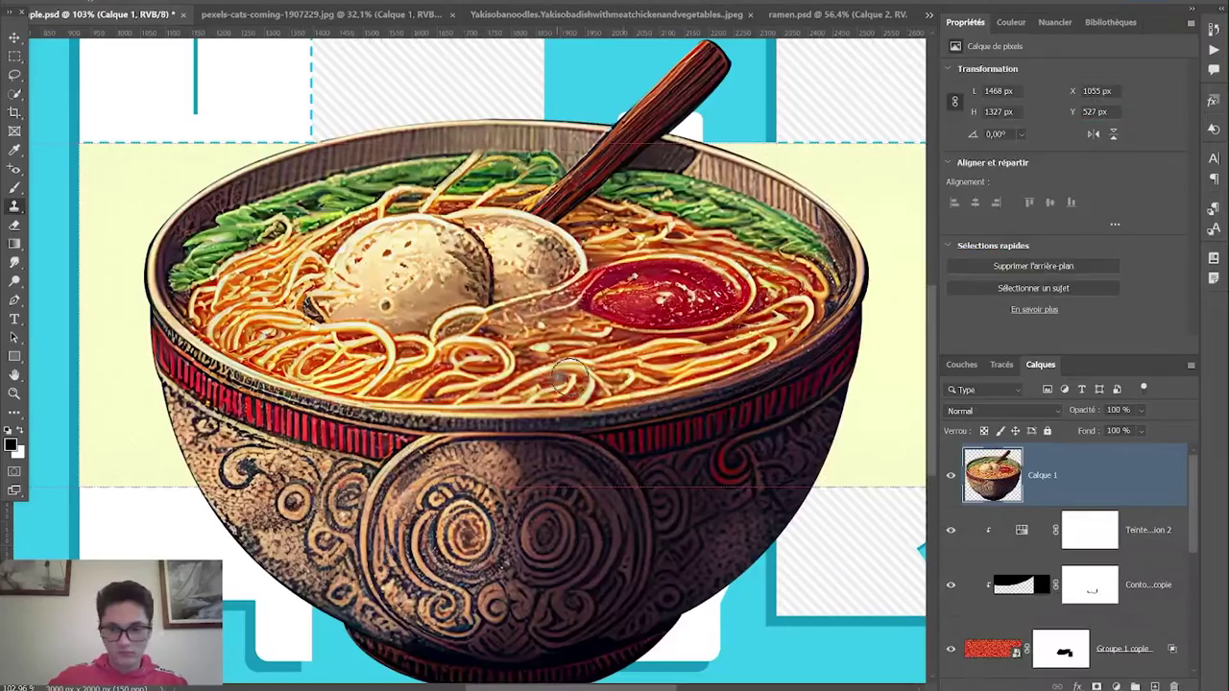
drag(817, 39, 489, 413)
scroll(419, 427, up, 3)
key(Return)
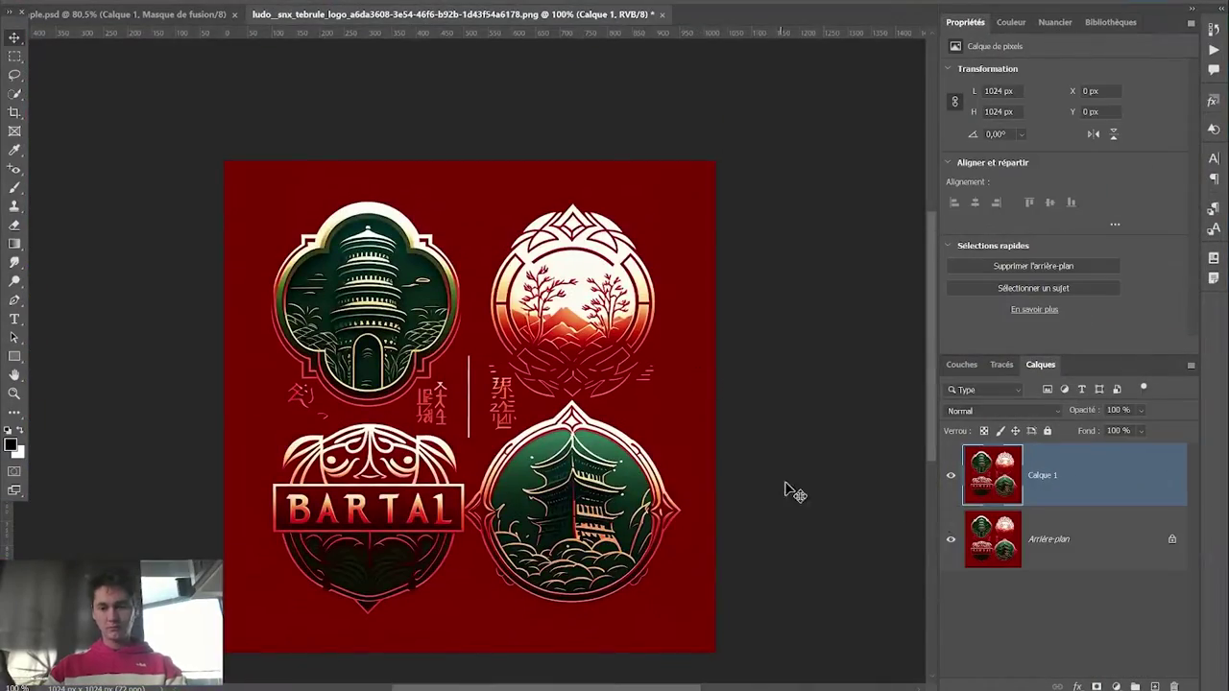
Select the right half of the pagoda badge and copy it to its own layer
scroll(605, 404, up, 5)
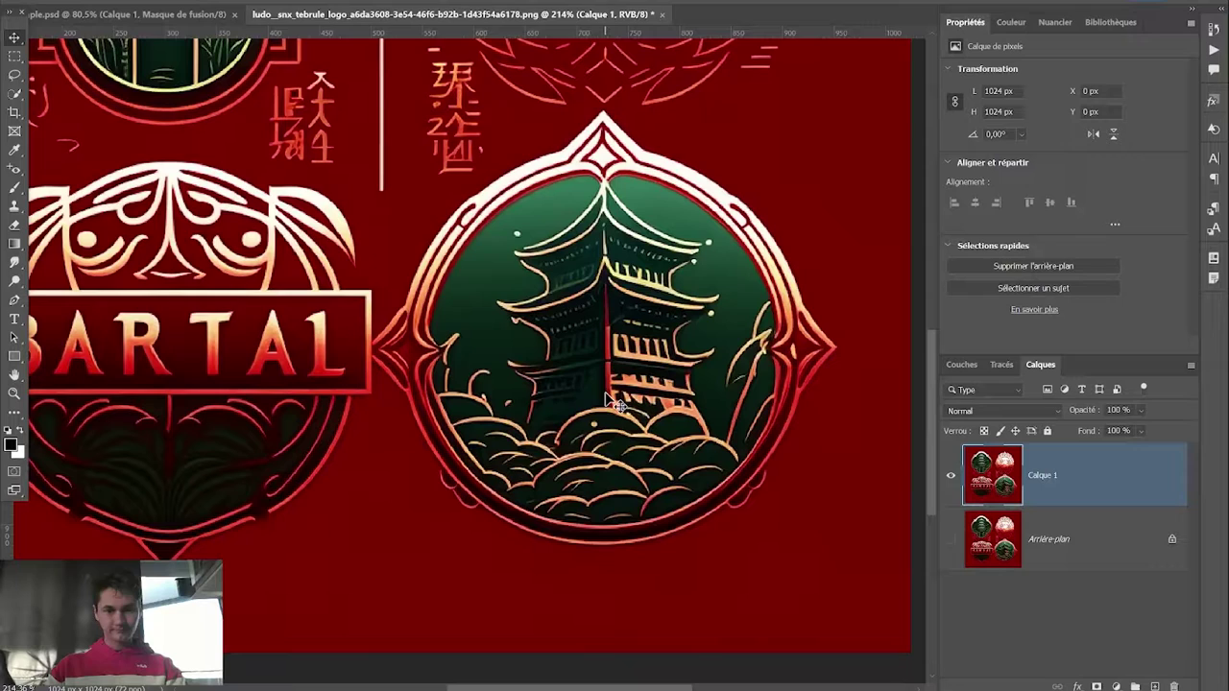
drag(14, 93, 86, 73)
drag(872, 82, 374, 565)
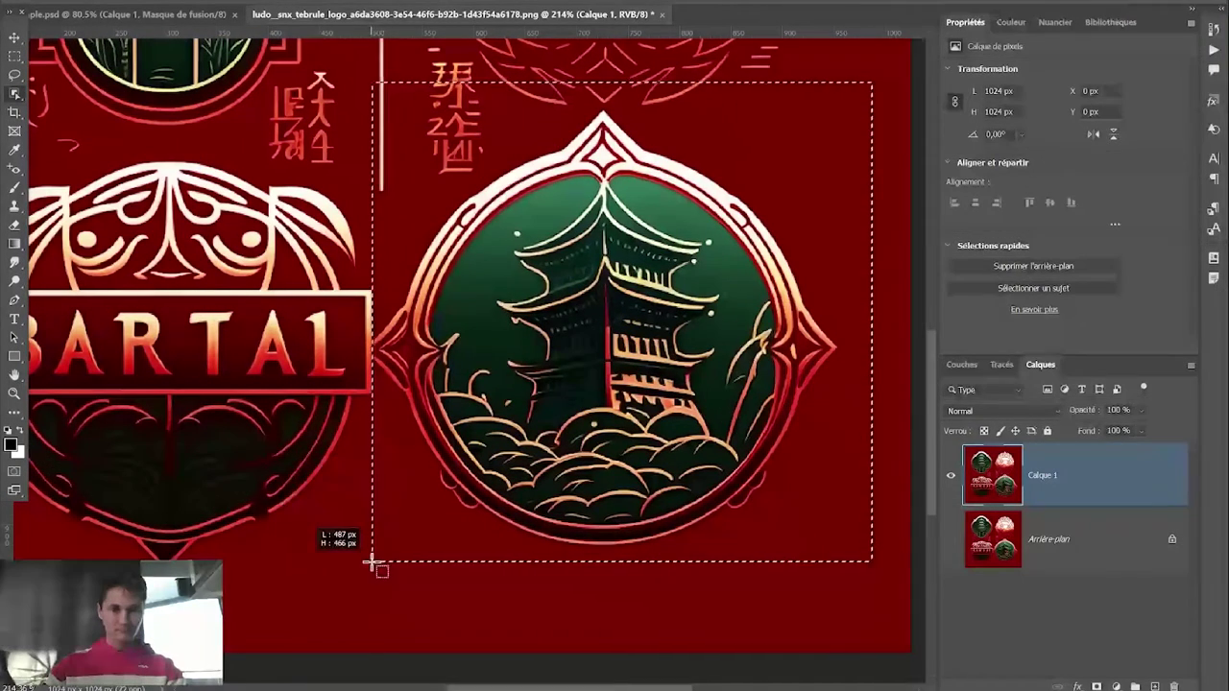
key(v)
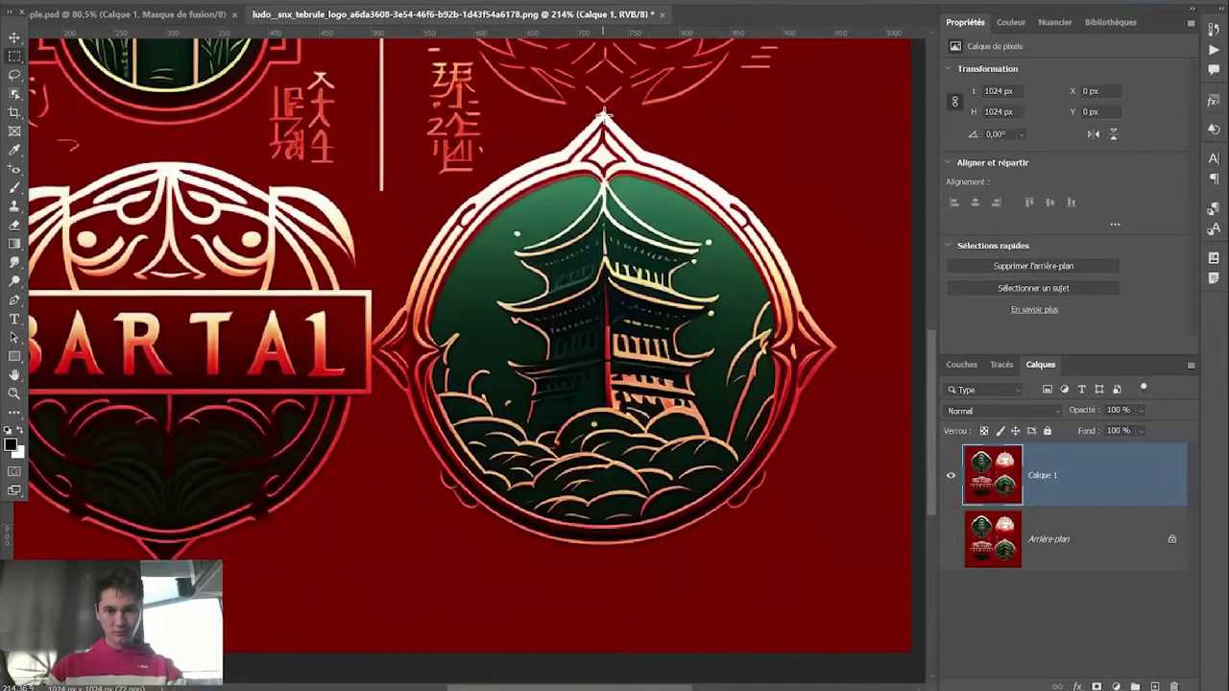
drag(692, 471, 856, 589)
key(ctrl+j)
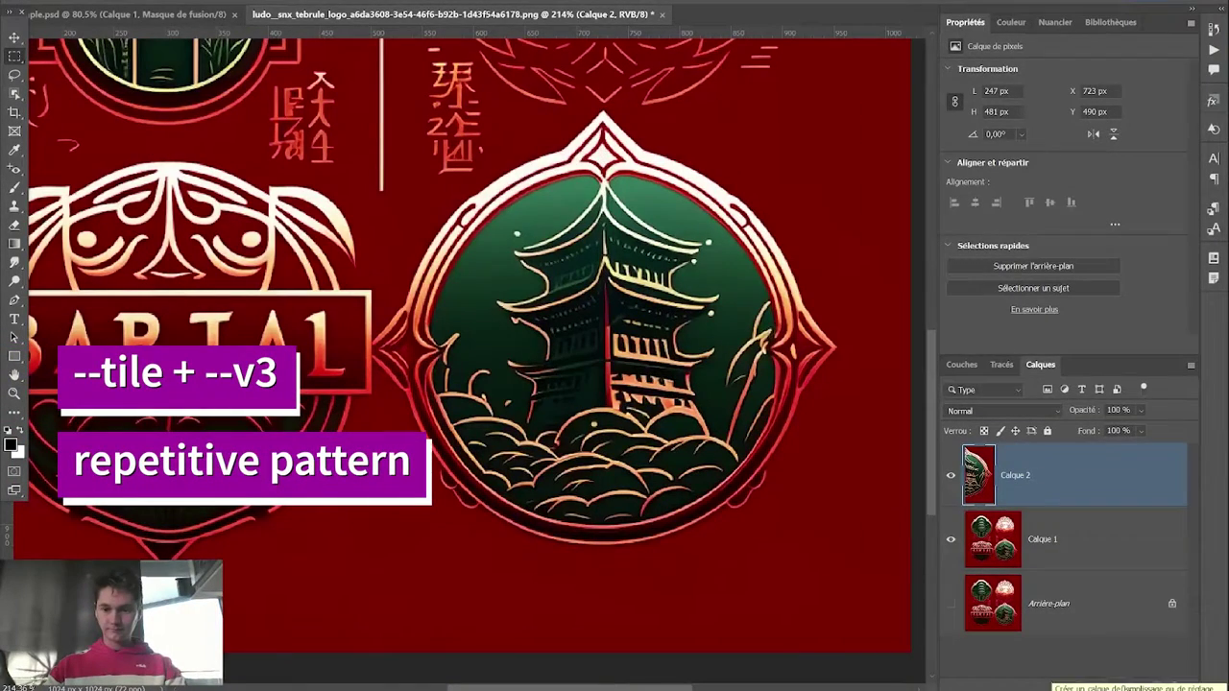
Add a solid colour fill layer beneath the badge half
click(1116, 688)
click(989, 446)
key(Return)
drag(990, 446, 990, 517)
click(990, 500)
Duplicate the badge half, flip it horizontally, and align it on the left to complete the badge
key(ctrl+j)
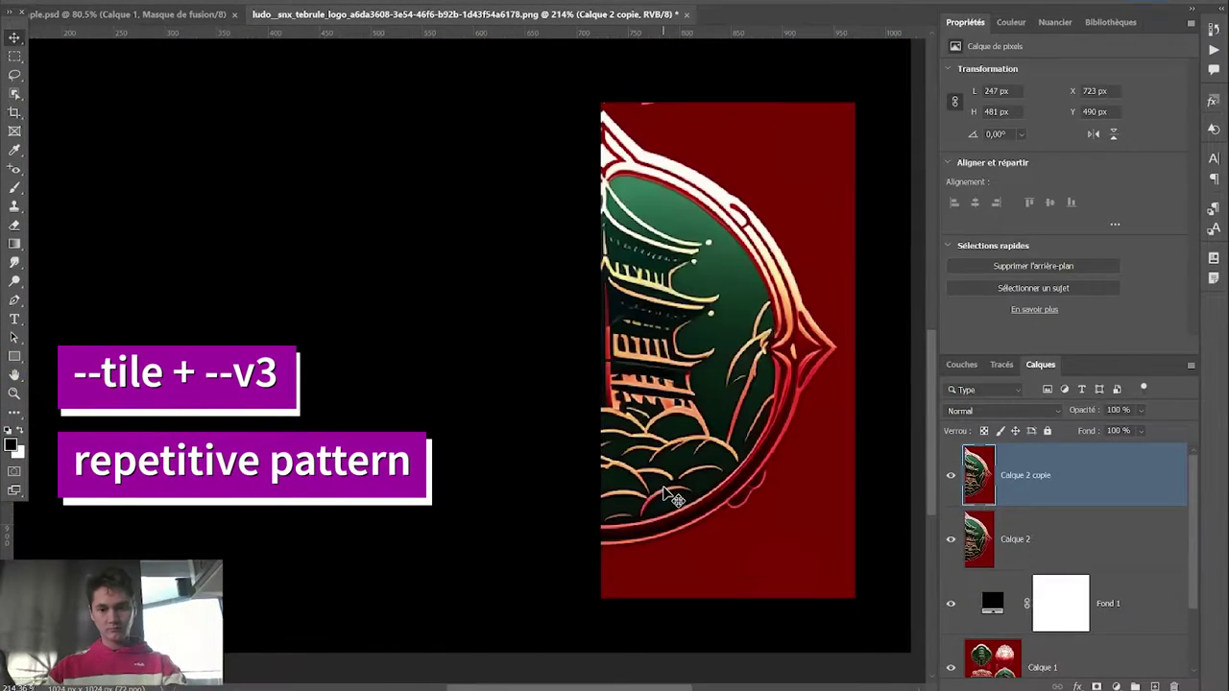
key(ctrl+t)
drag(672, 494, 427, 495)
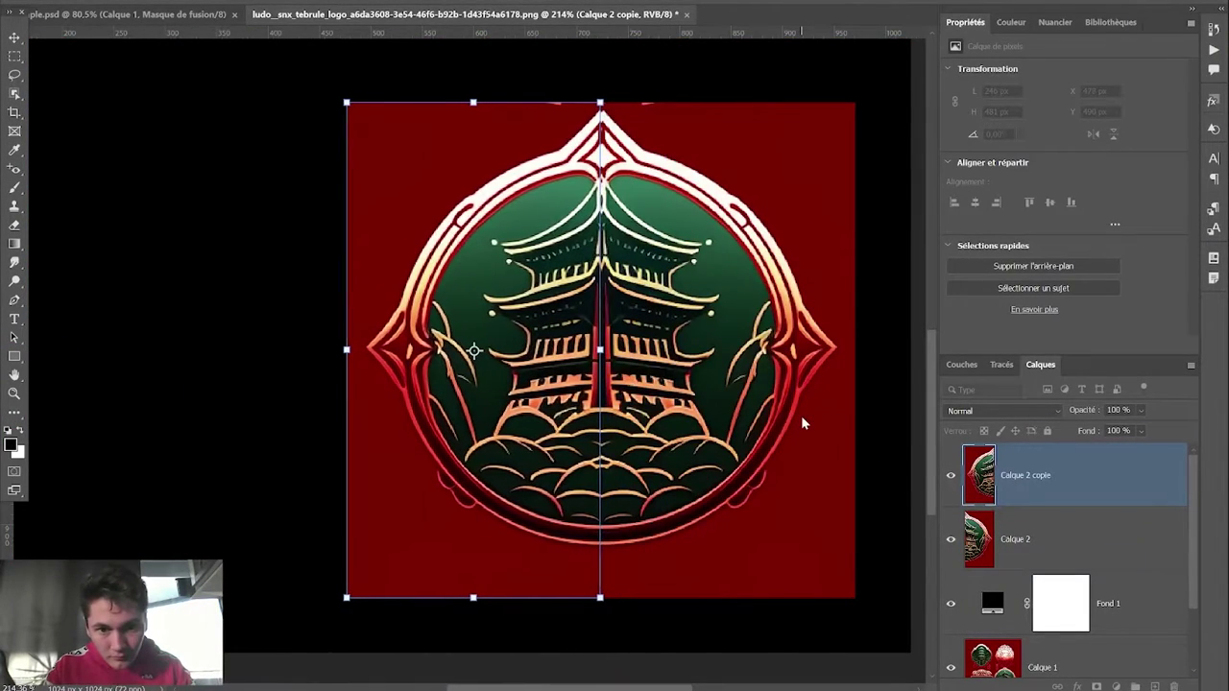
key(Right)
key(Right)
key(Return)
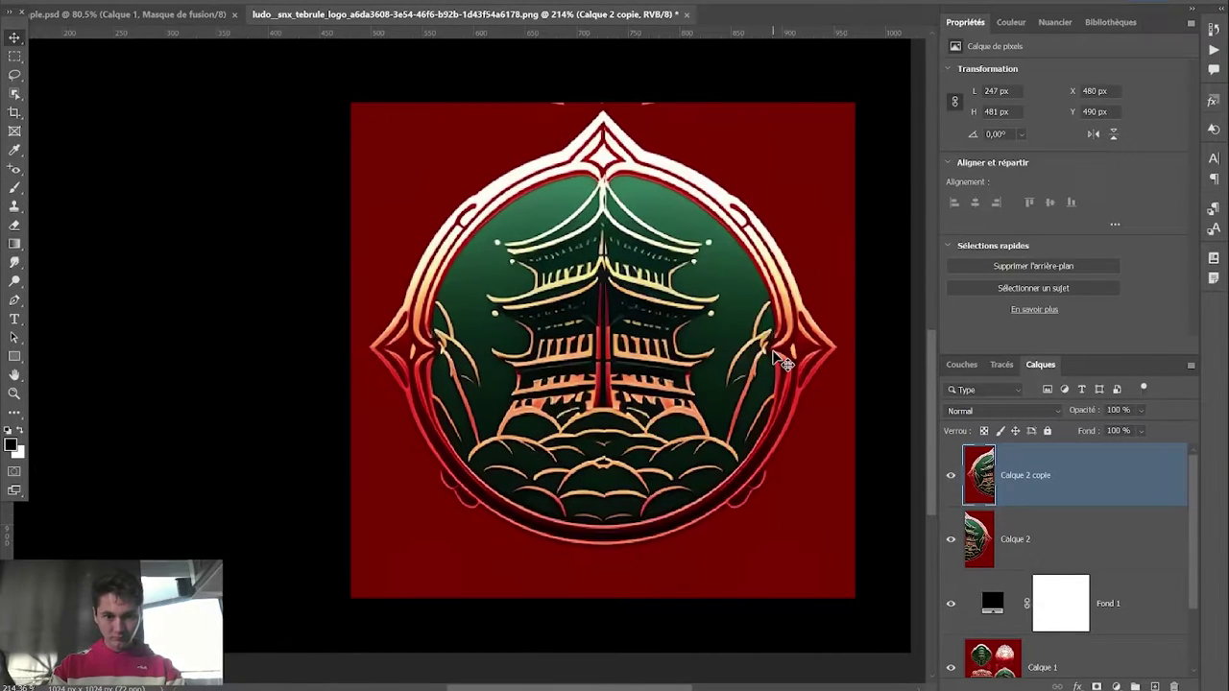
Group the two badge halves together
key(ctrl+alt+shift+e)
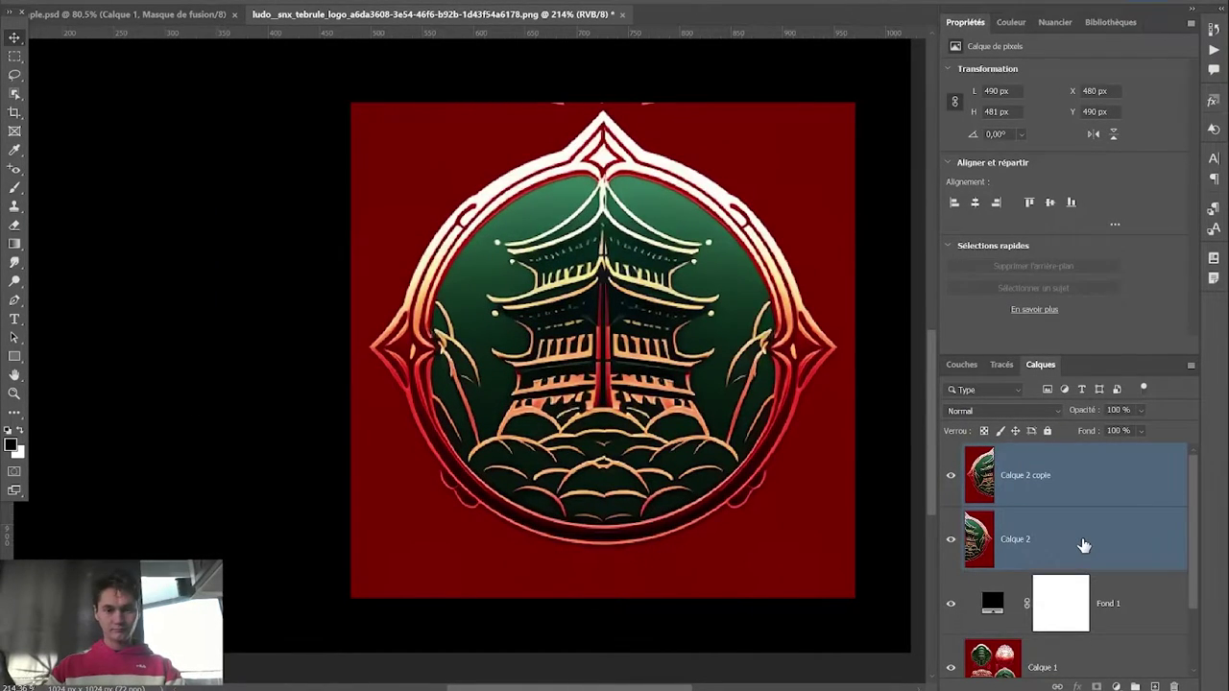
key(Delete)
shift+click(1077, 552)
right_click(1078, 552)
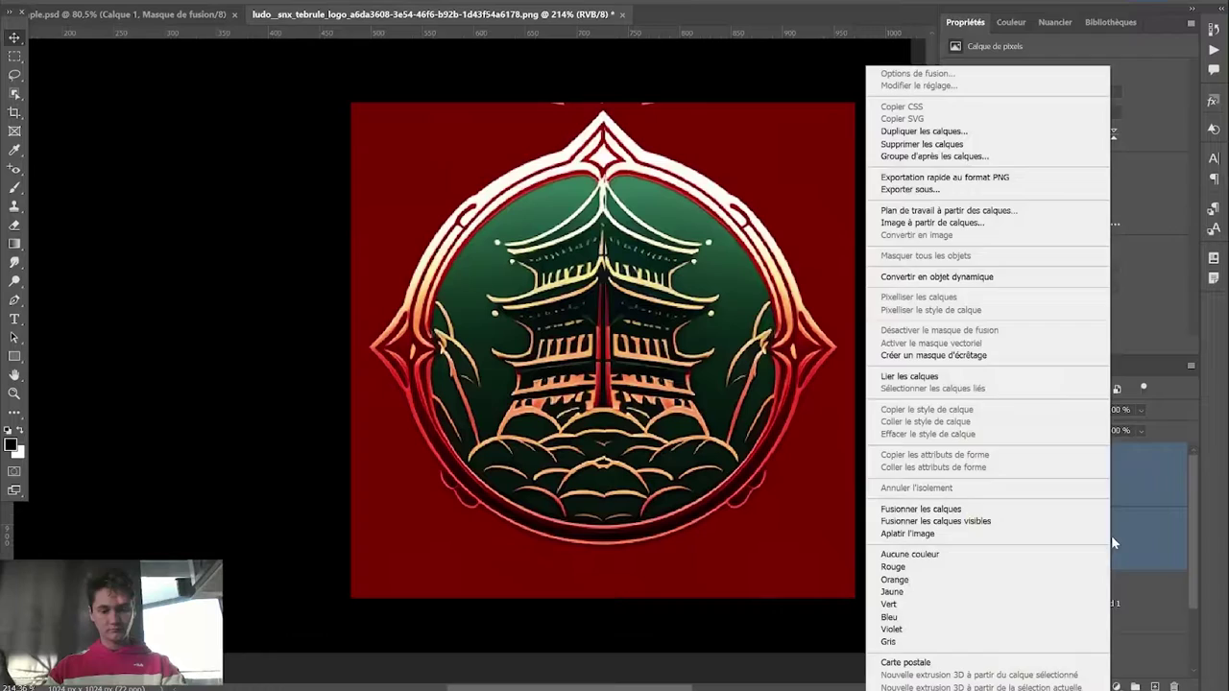
key(Escape)
key(ctrl+g)
Duplicate the badge group and convert the copy to a smart object
right_click(990, 452)
click(895, 153)
key(Return)
right_click(1008, 476)
click(1056, 289)
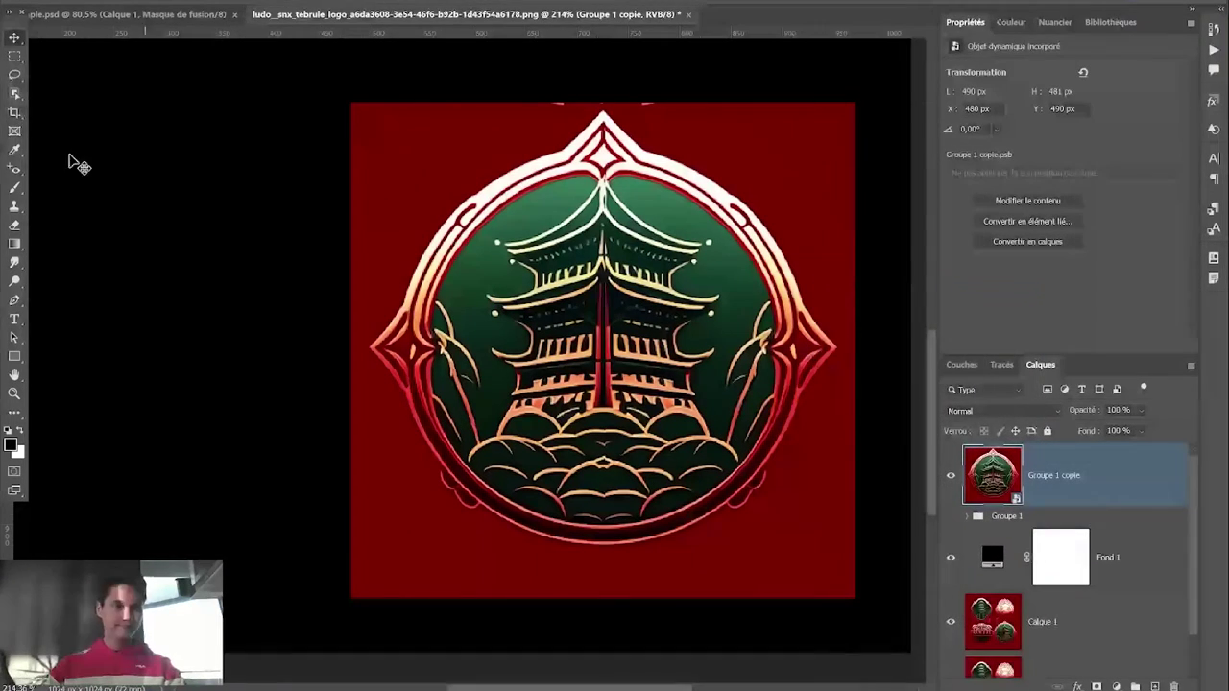
Mask away the red square background with Magic Wand and clean the leftover specks with Lasso
click(392, 146)
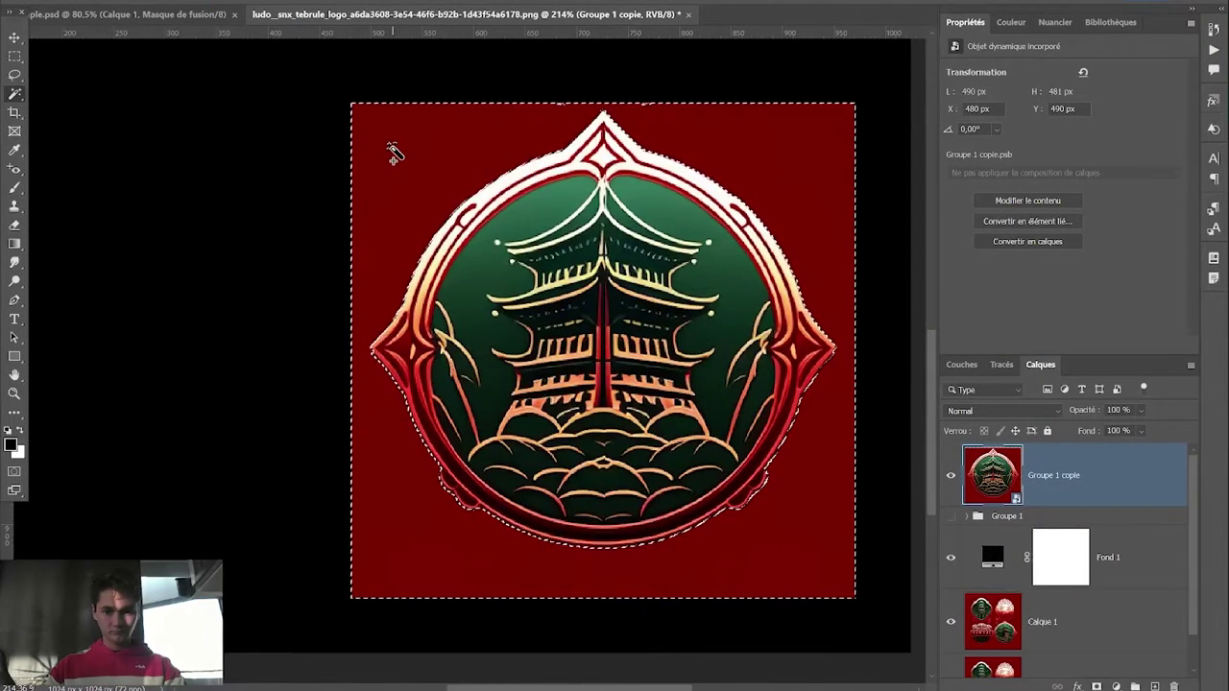
alt+click(1096, 688)
key(l)
drag(528, 96, 536, 96)
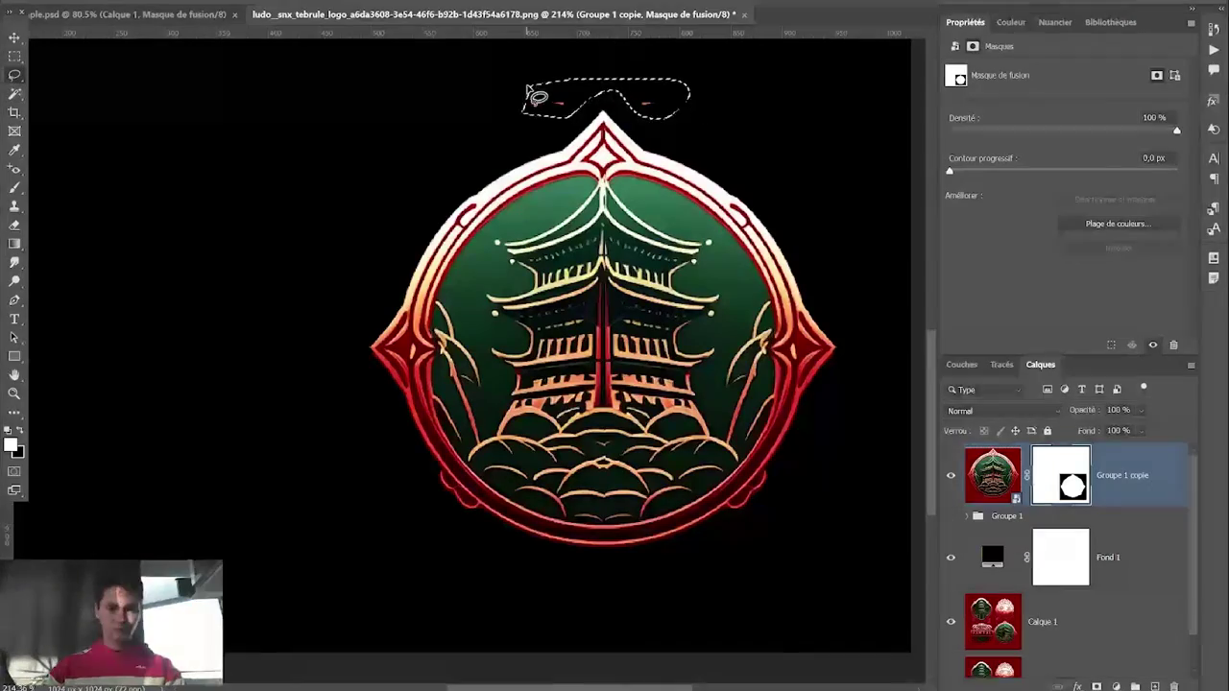
scroll(615, 110, up, 3)
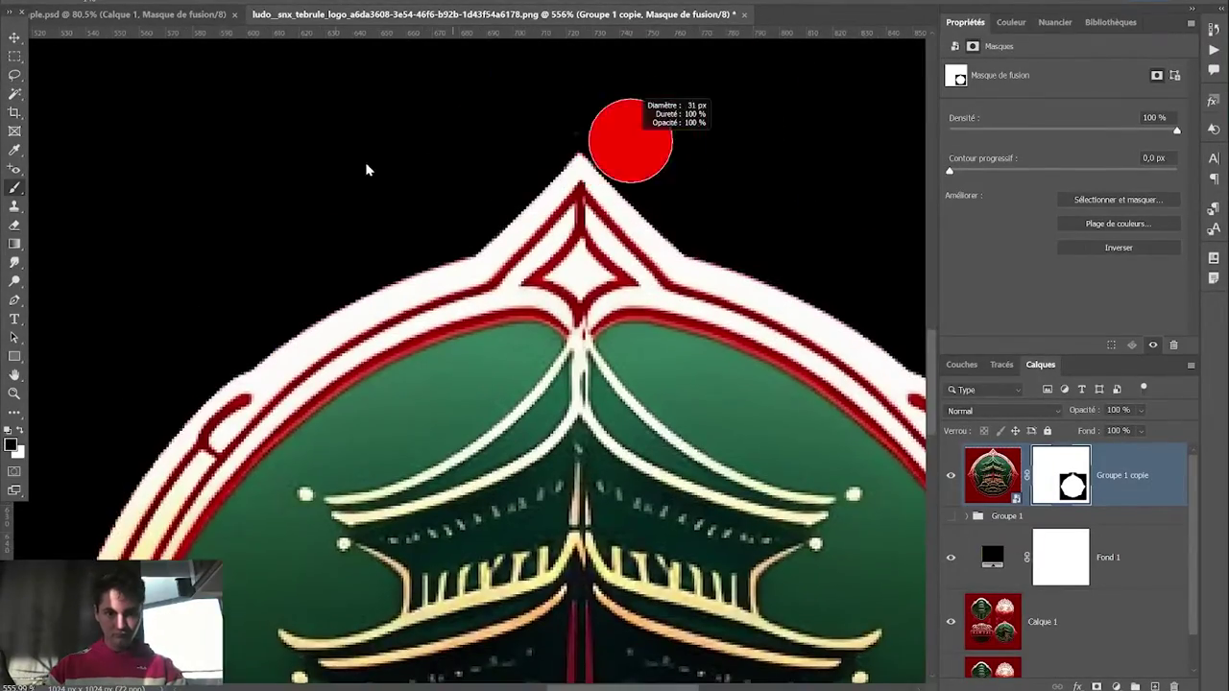
drag(365, 170, 903, 422)
scroll(903, 423, down, 5)
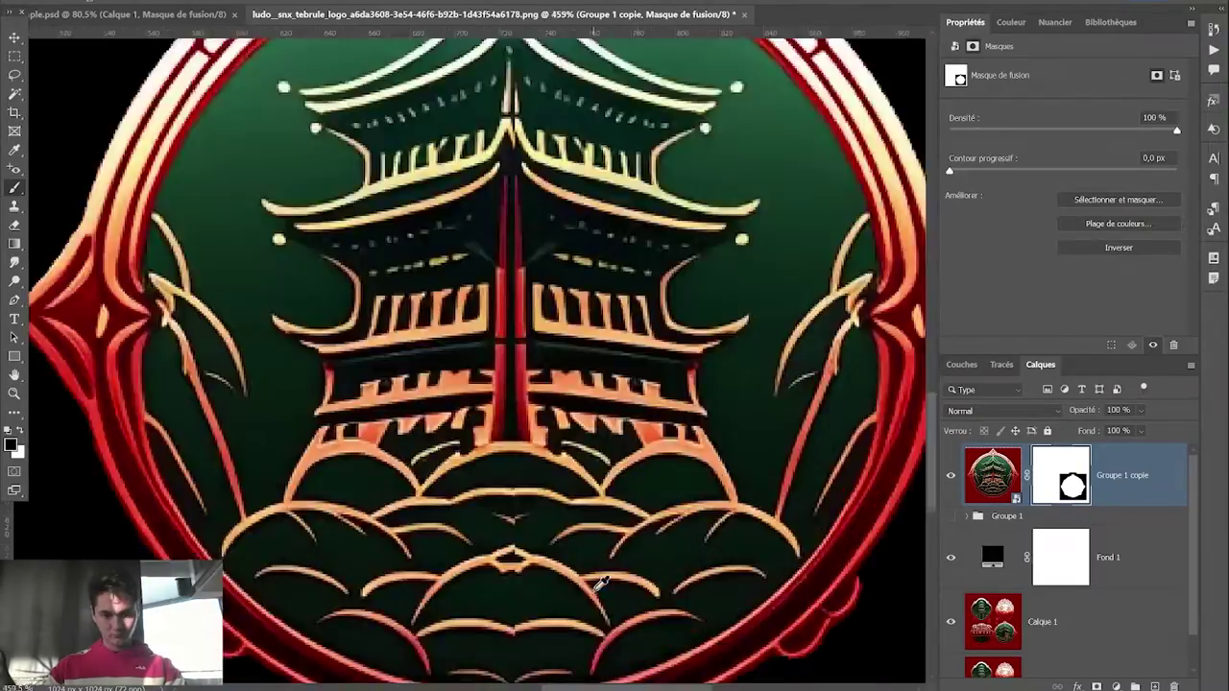
Scale the pagoda badge down and place it near the top of the cream panel above the bowl
key(ctrl+Tab)
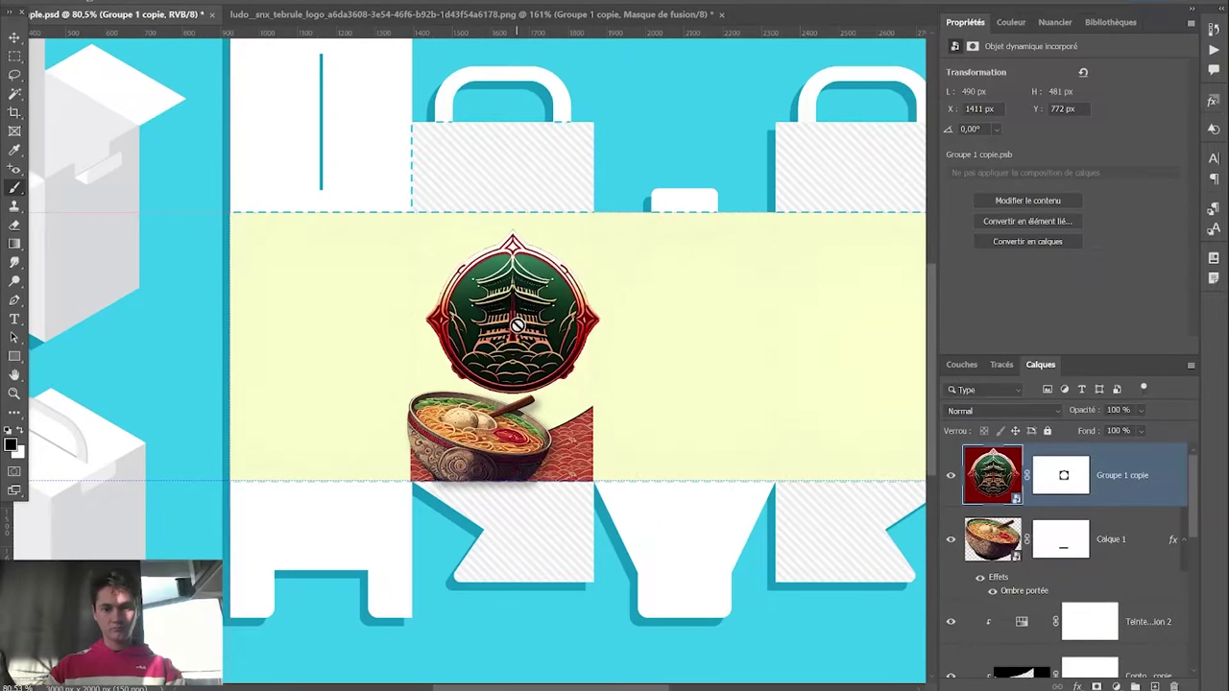
scroll(620, 428, up, 3)
mouse_move(605, 409)
mouse_down()
mouse_move(467, 219)
mouse_move(494, 219)
mouse_move(453, 146)
mouse_move(459, 173)
mouse_up()
key(Return)
Draw a rectangle framing the badge and bowl area
key(u)
mouse_move(291, 86)
mouse_down()
mouse_move(510, 230)
mouse_move(587, 519)
mouse_up()
key(v)
shift+click(455, 197)
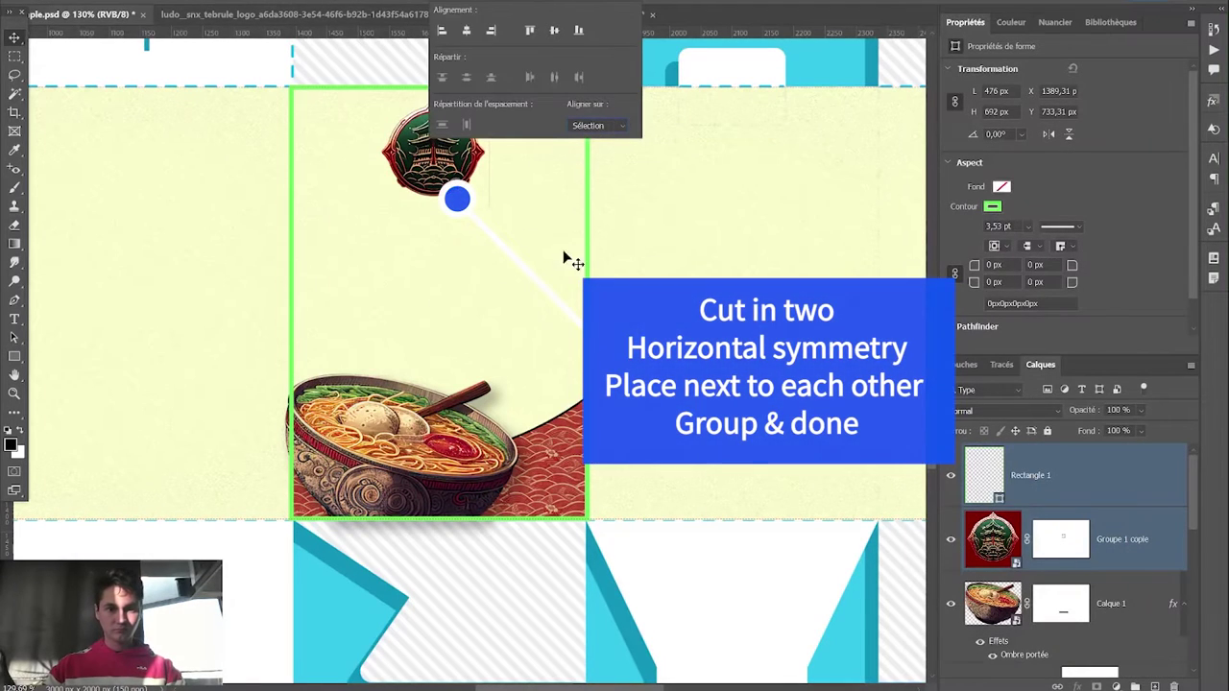
Add a Selective Color adjustment clipped to the seal's Whites: Cyan −100%, Magenta +71%, raised Yellow
scroll(515, 230, up, 3)
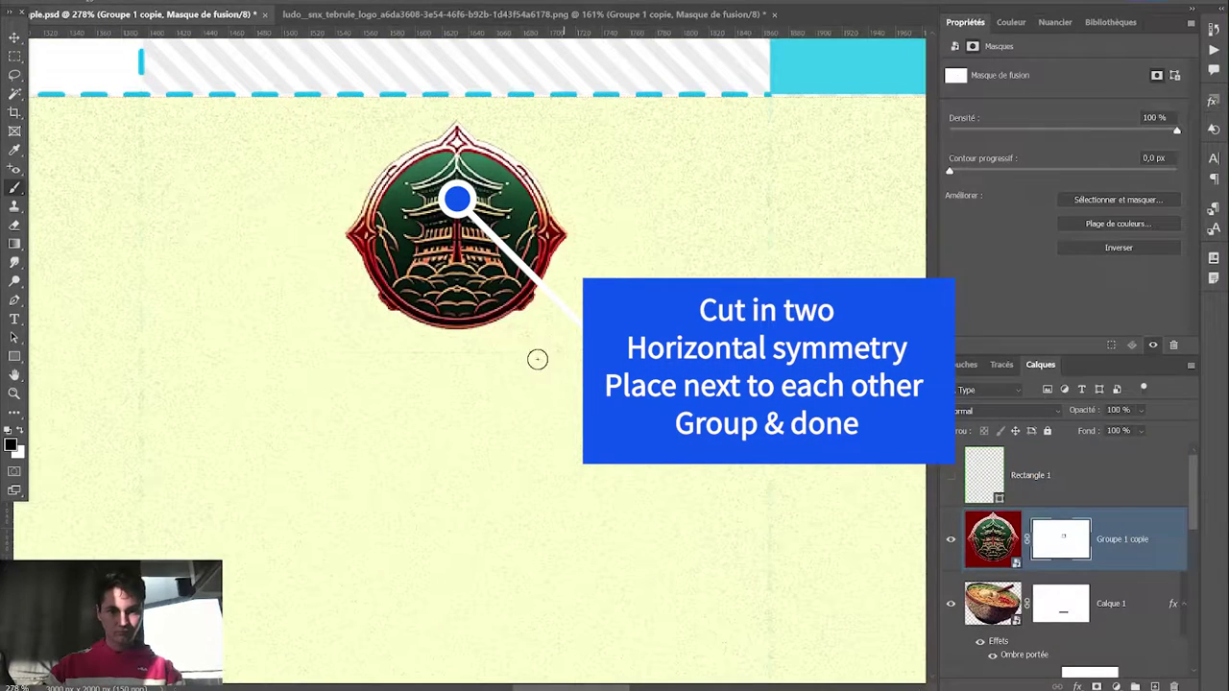
scroll(448, 380, down, 2)
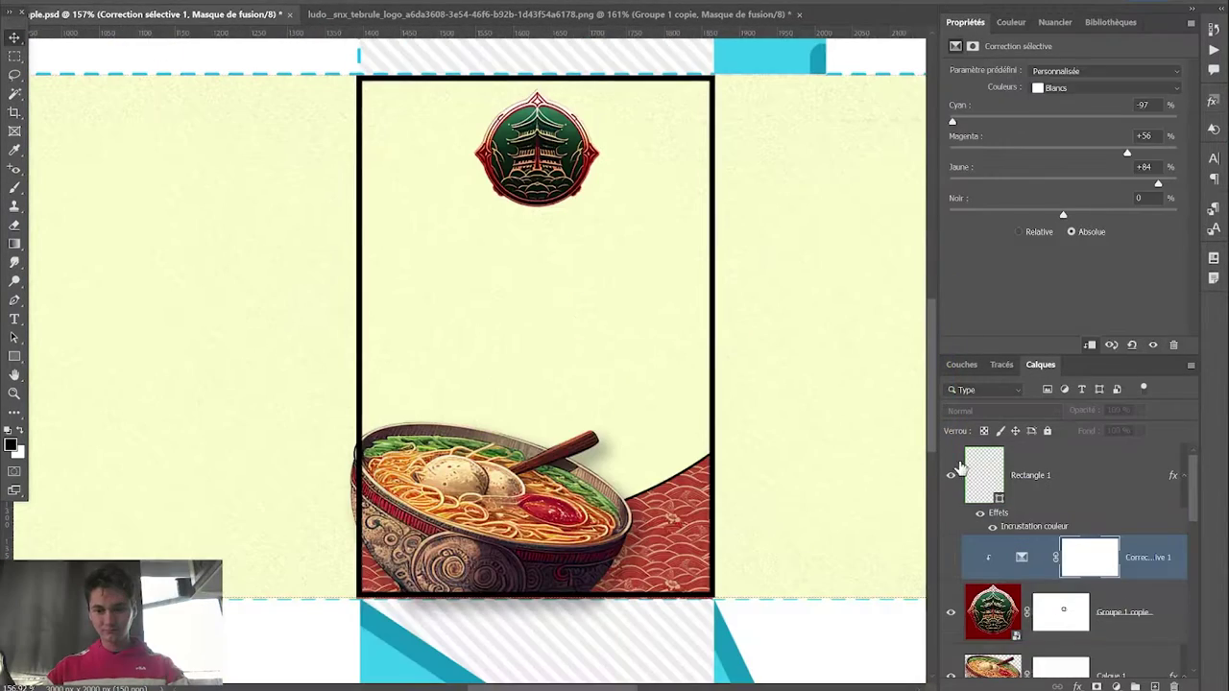
click(970, 473)
click(1034, 561)
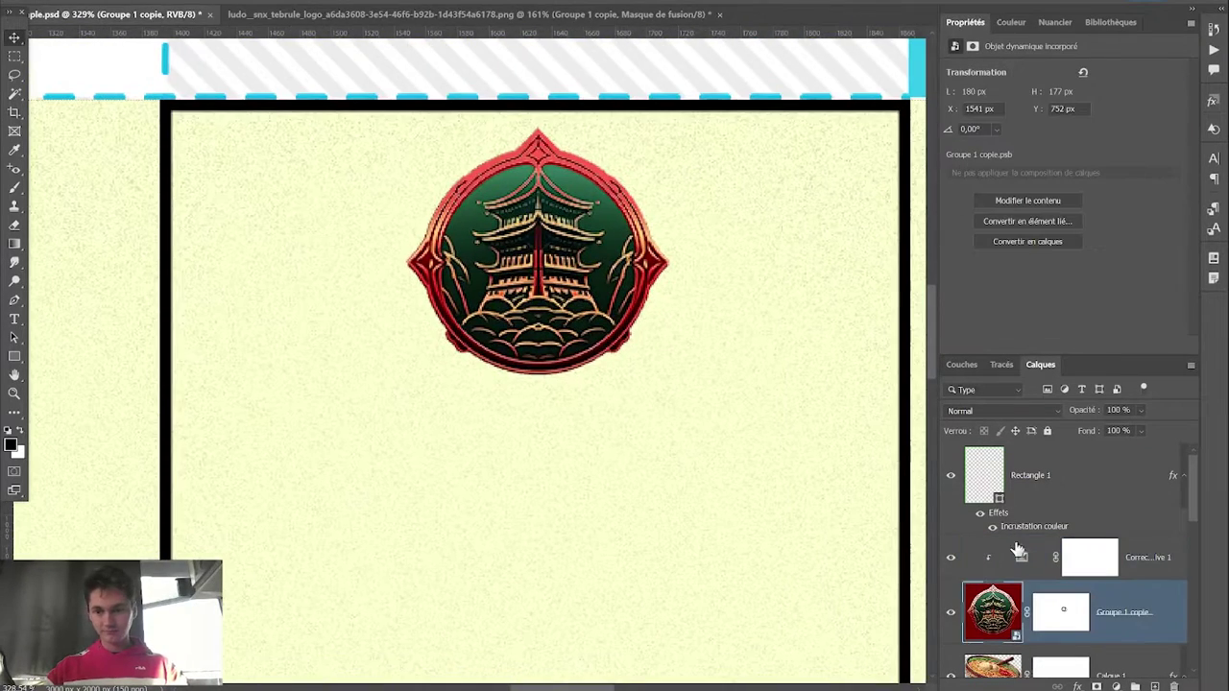
drag(1145, 183, 1133, 187)
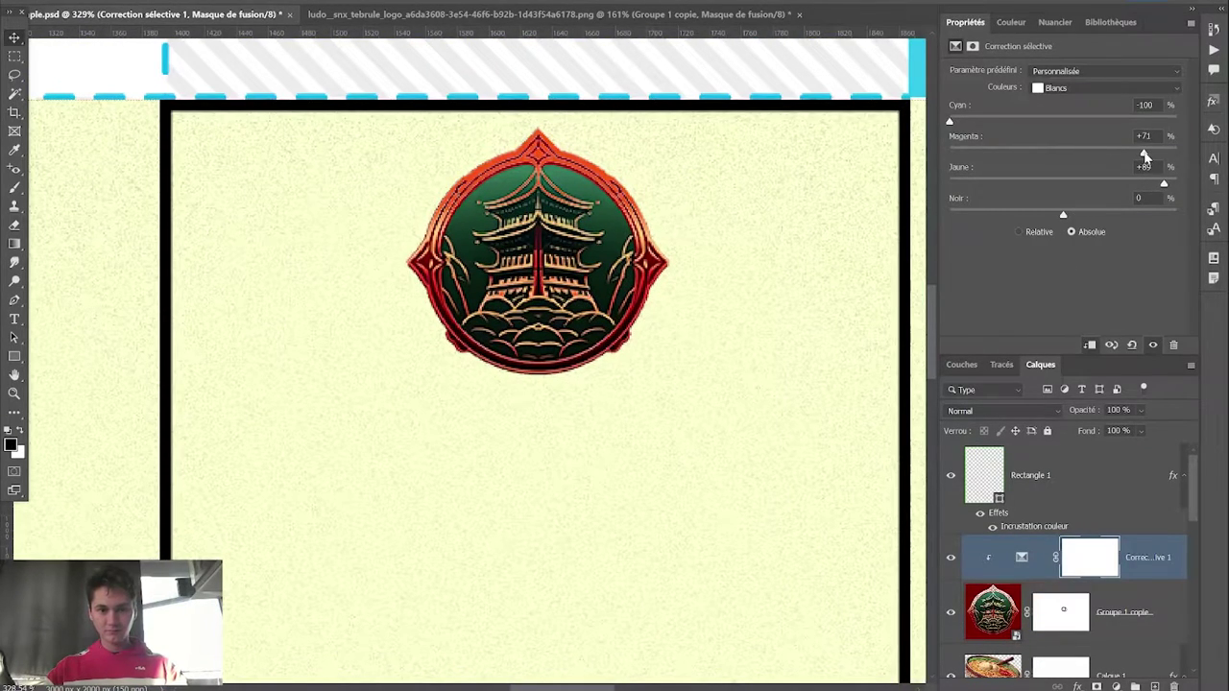
Give the pagoda seal an Emboss-style Bevel & Emboss with a contour
click(1123, 611)
click(1077, 687)
click(1114, 551)
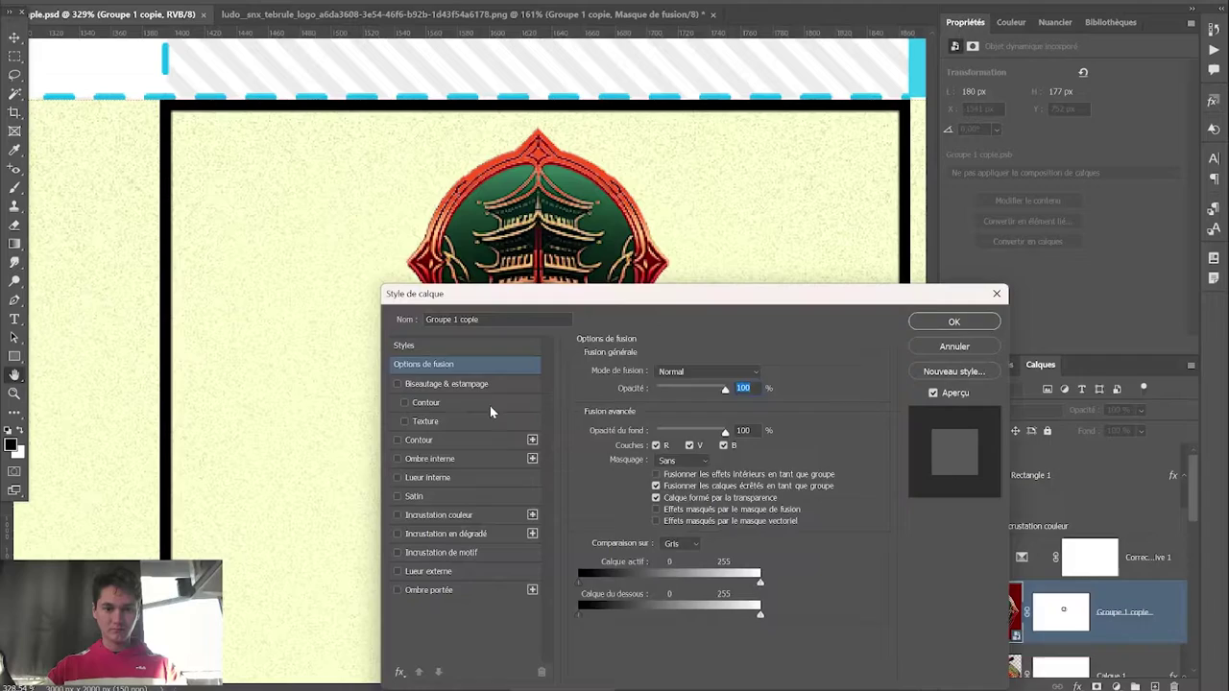
click(441, 375)
drag(576, 285, 843, 265)
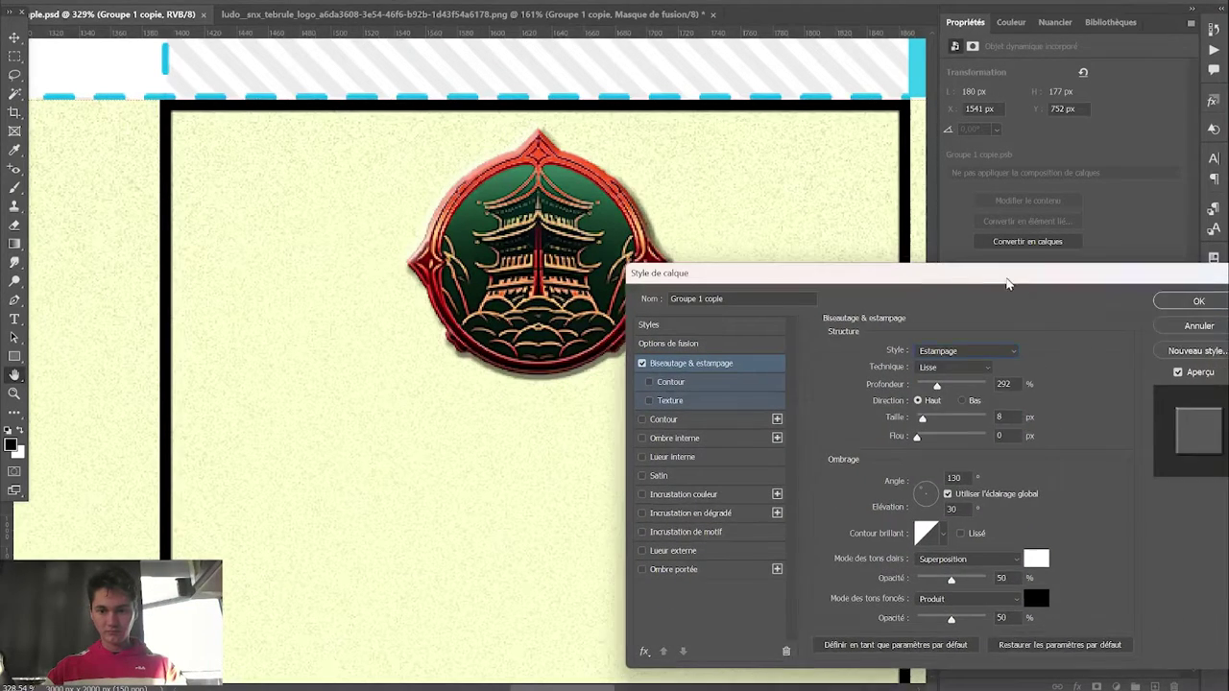
click(936, 357)
click(934, 360)
click(936, 357)
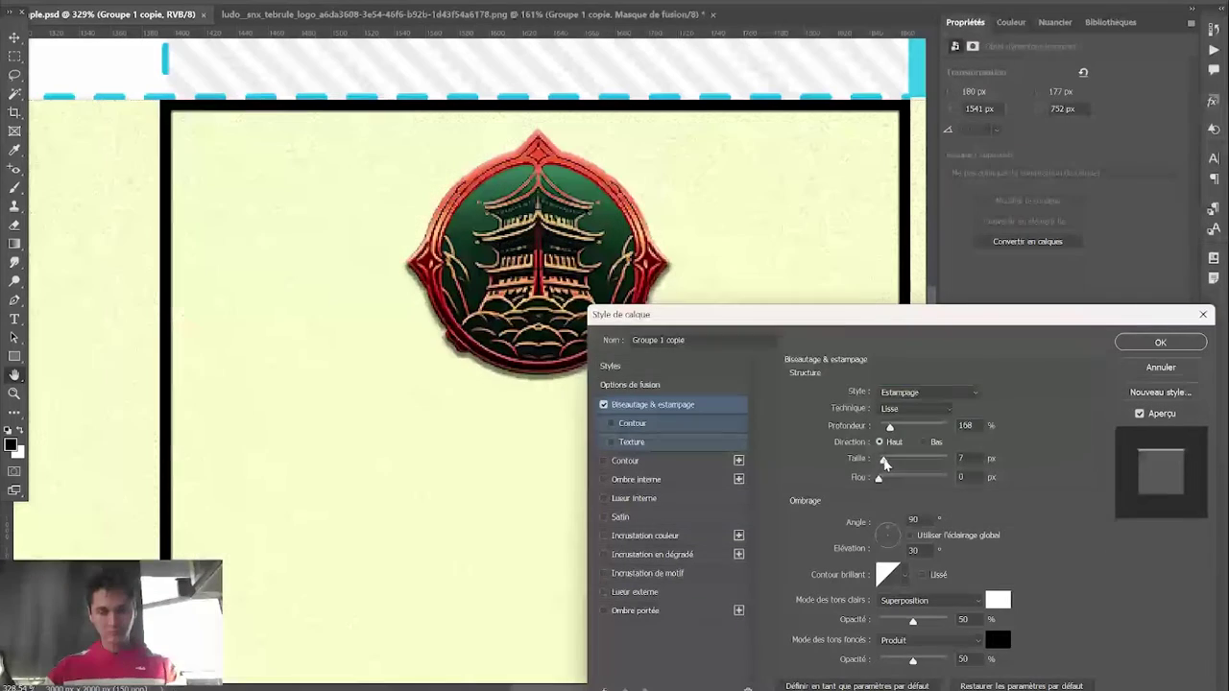
click(632, 423)
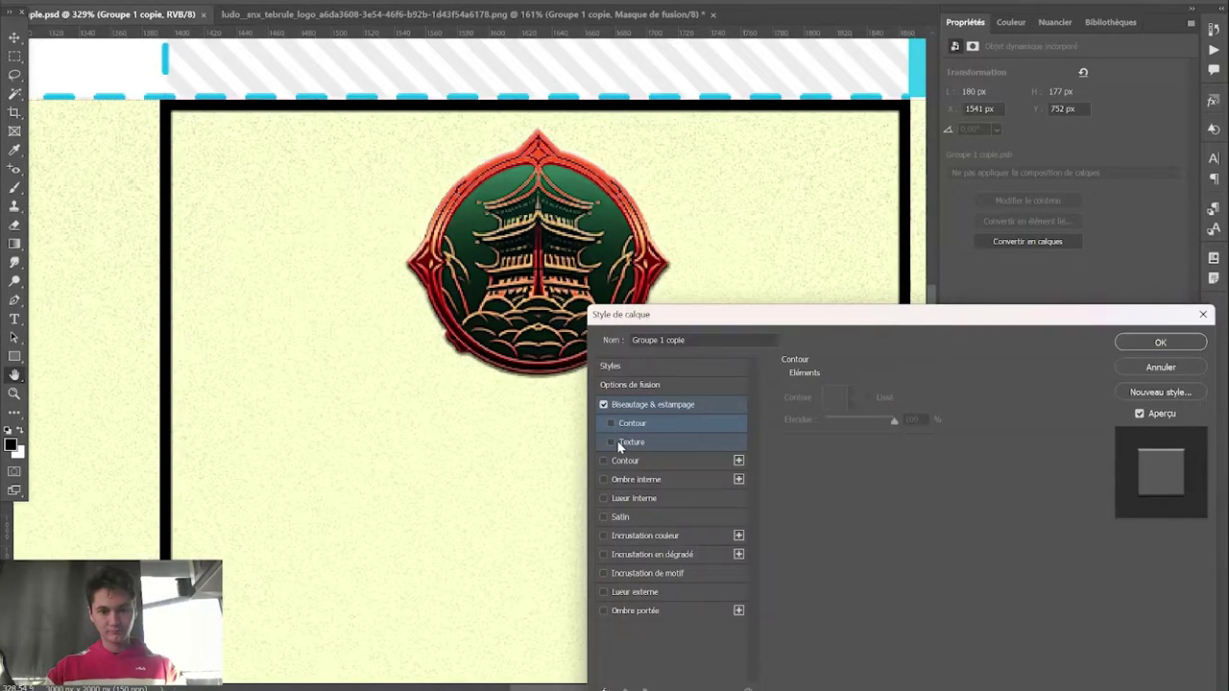
click(615, 516)
key(Return)
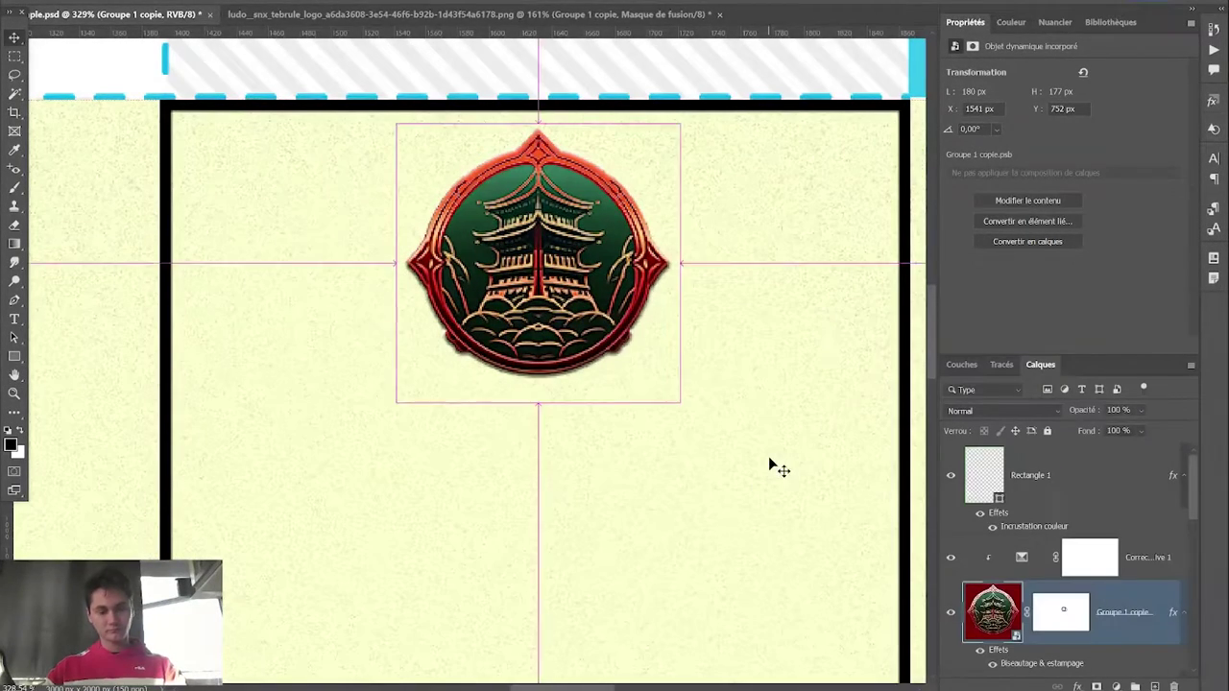
Add a clipped Hue/Saturation layer setting the seal's greens to Saturation −100, Lightness +100
scroll(612, 455, down, 3)
scroll(612, 454, up, 2)
click(1115, 687)
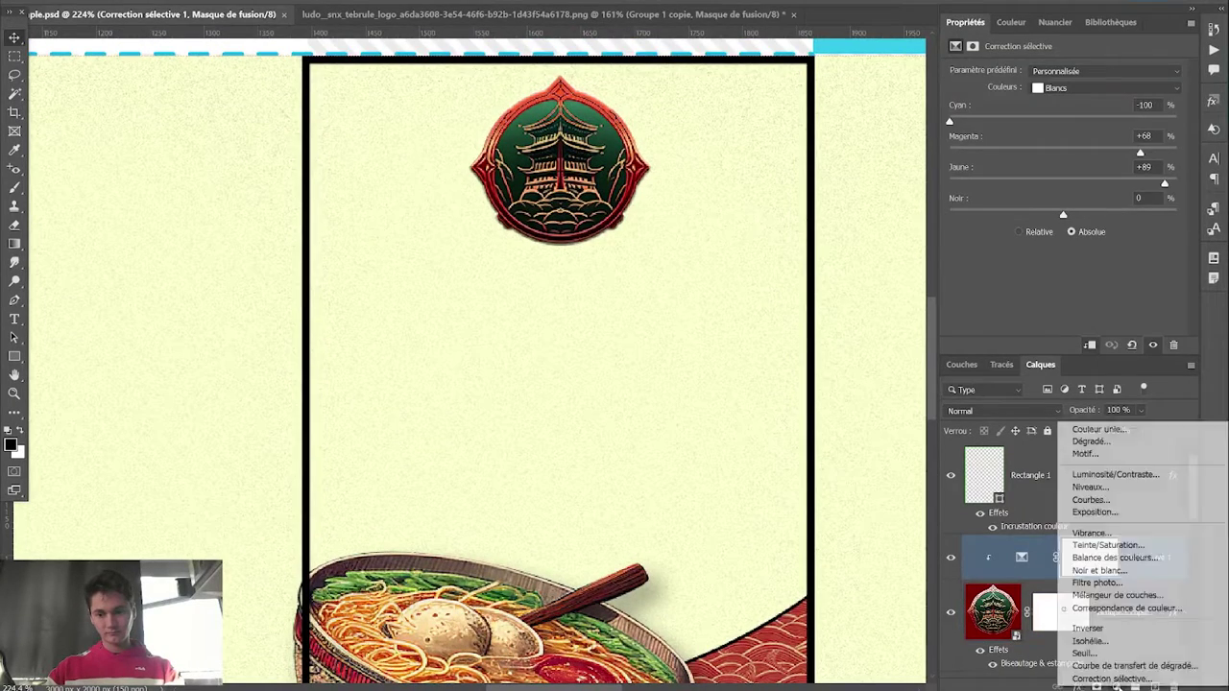
click(1105, 555)
key(ctrl+alt+g)
click(1129, 158)
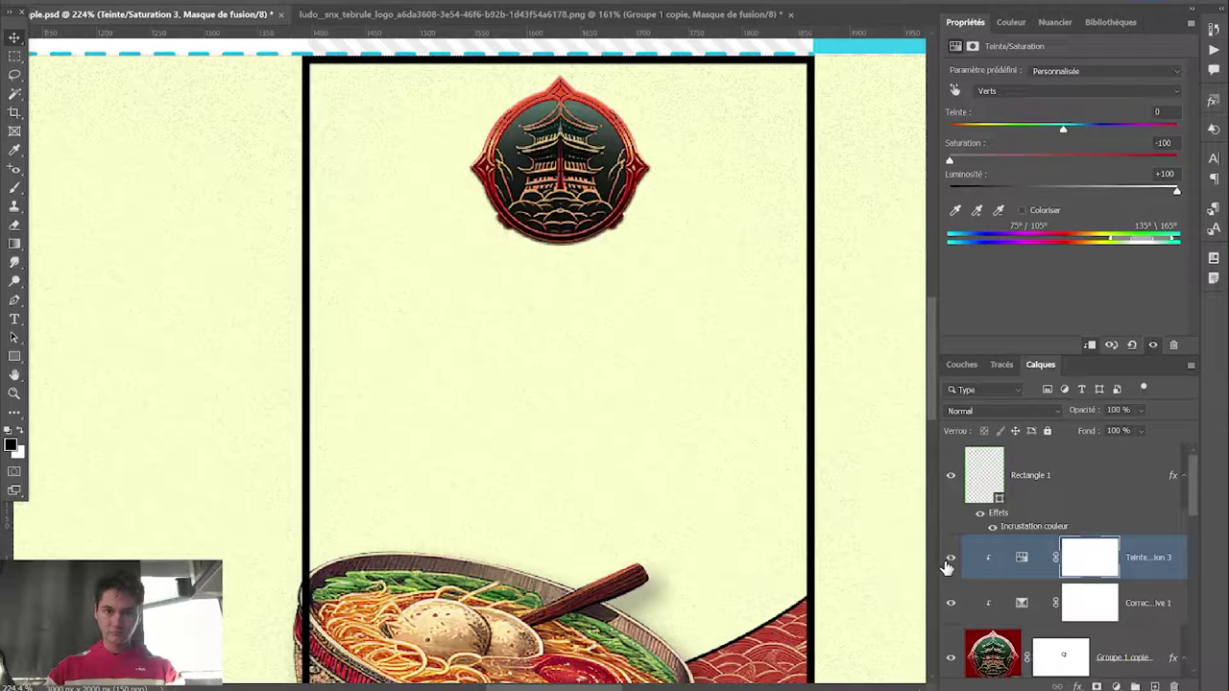
scroll(637, 419, down, 2)
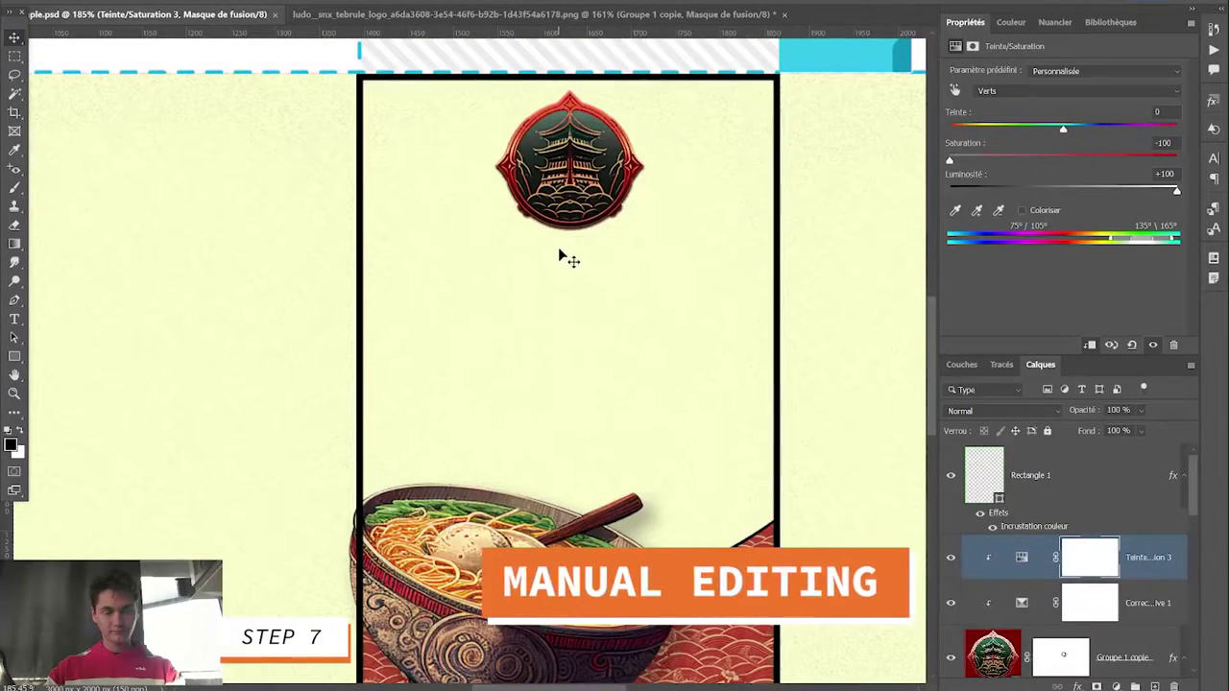
scroll(565, 343, down, 2)
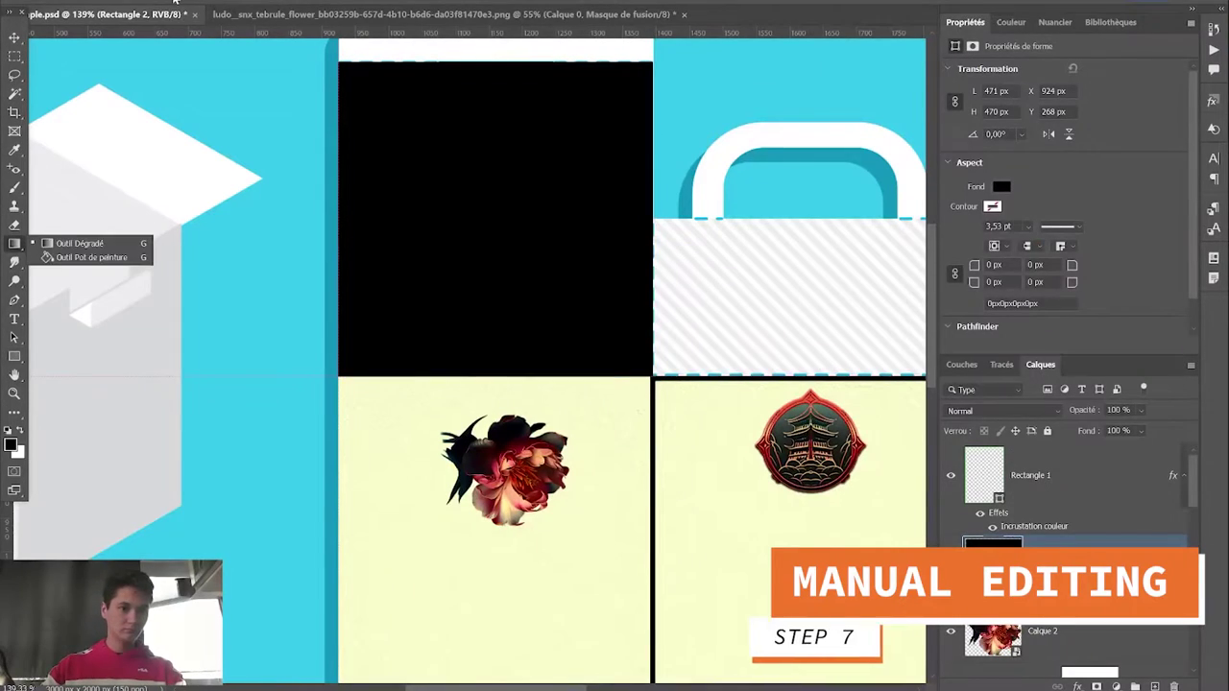
Draw a faint light gradient on a new layer clipped to the black Rectangle 2 panel
click(486, 198)
key(Return)
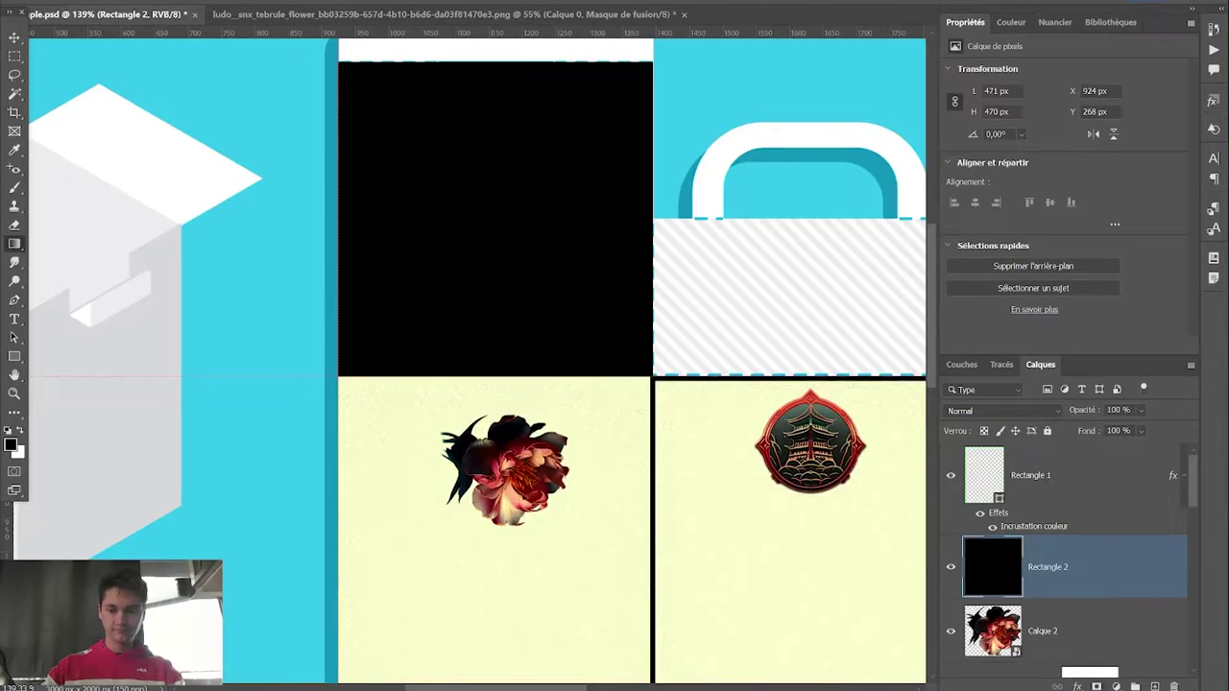
key(ctrl+shift+n)
key(Return)
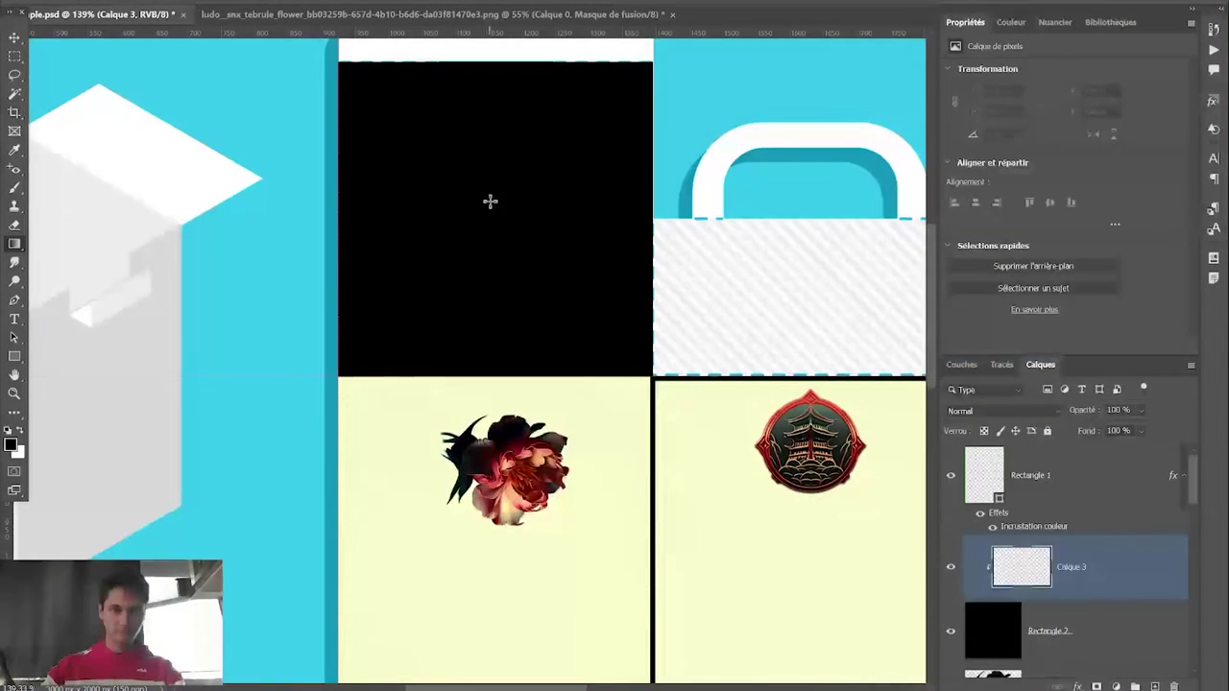
drag(489, 206, 487, 380)
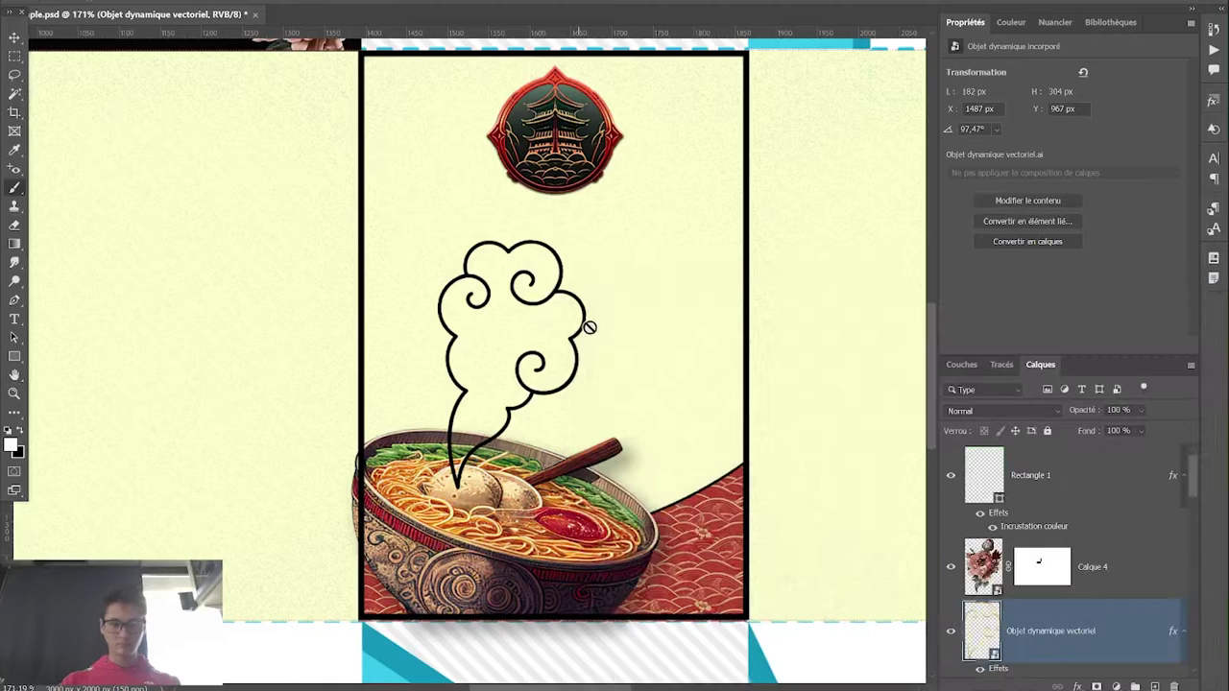
Rotate the steam swirl above the ramen bowl to 118°
key(ctrl+t)
drag(609, 484, 598, 269)
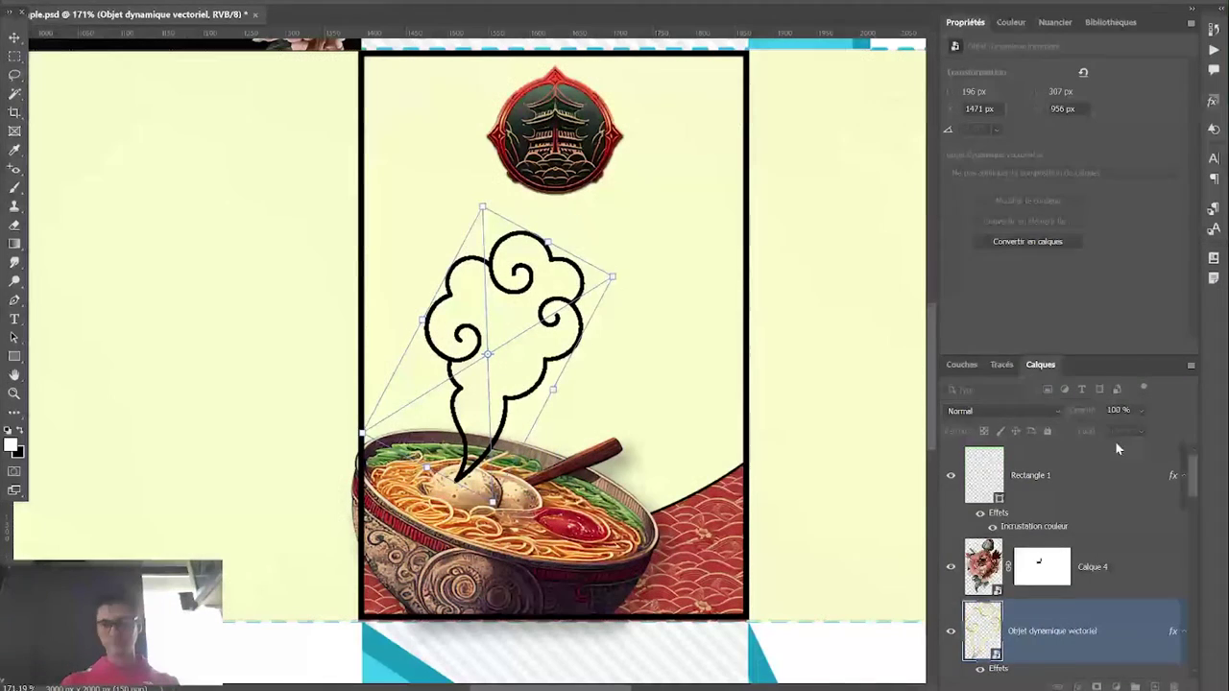
key(Return)
click(1004, 411)
Fade the steam swirl to 29% opacity and preview blend modes on it
key(Escape)
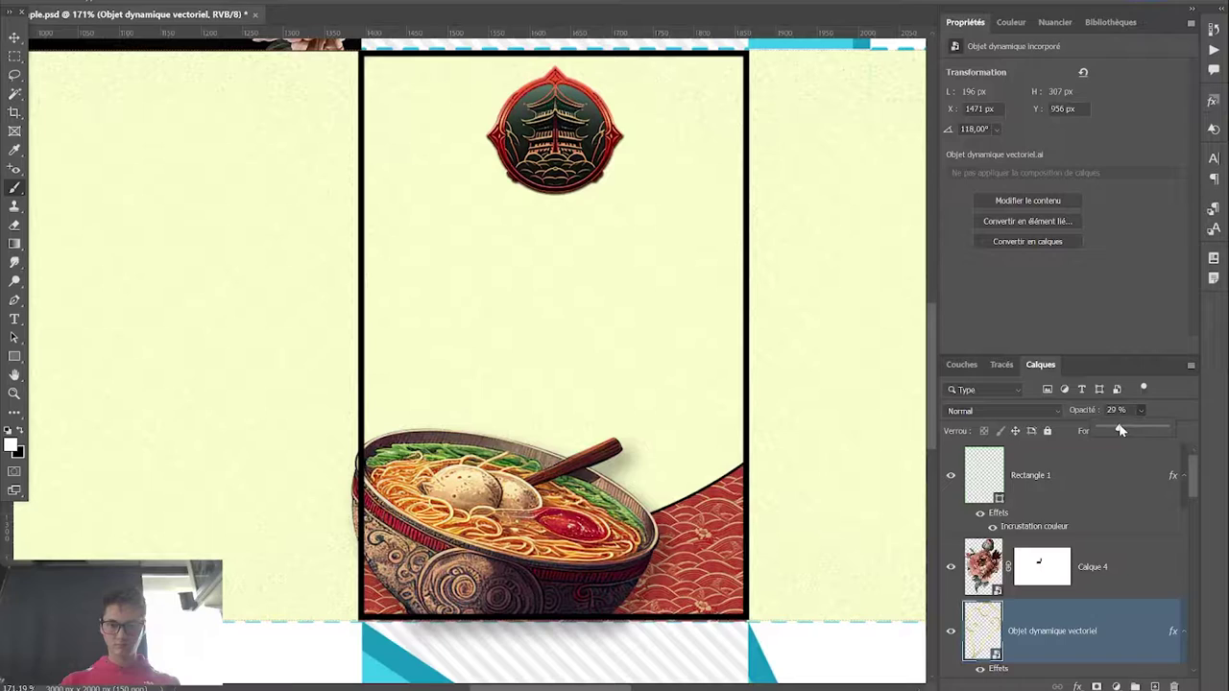
scroll(1056, 538, down, 3)
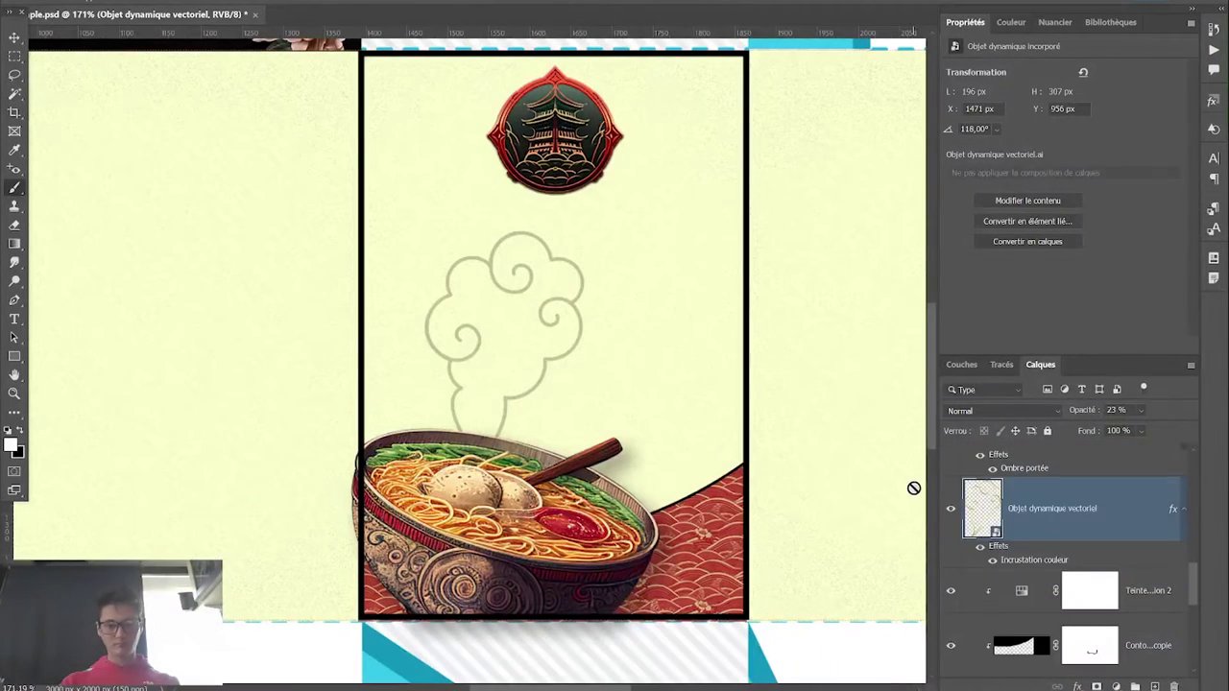
scroll(912, 489, up, 1)
scroll(1054, 528, up, 2)
click(1035, 410)
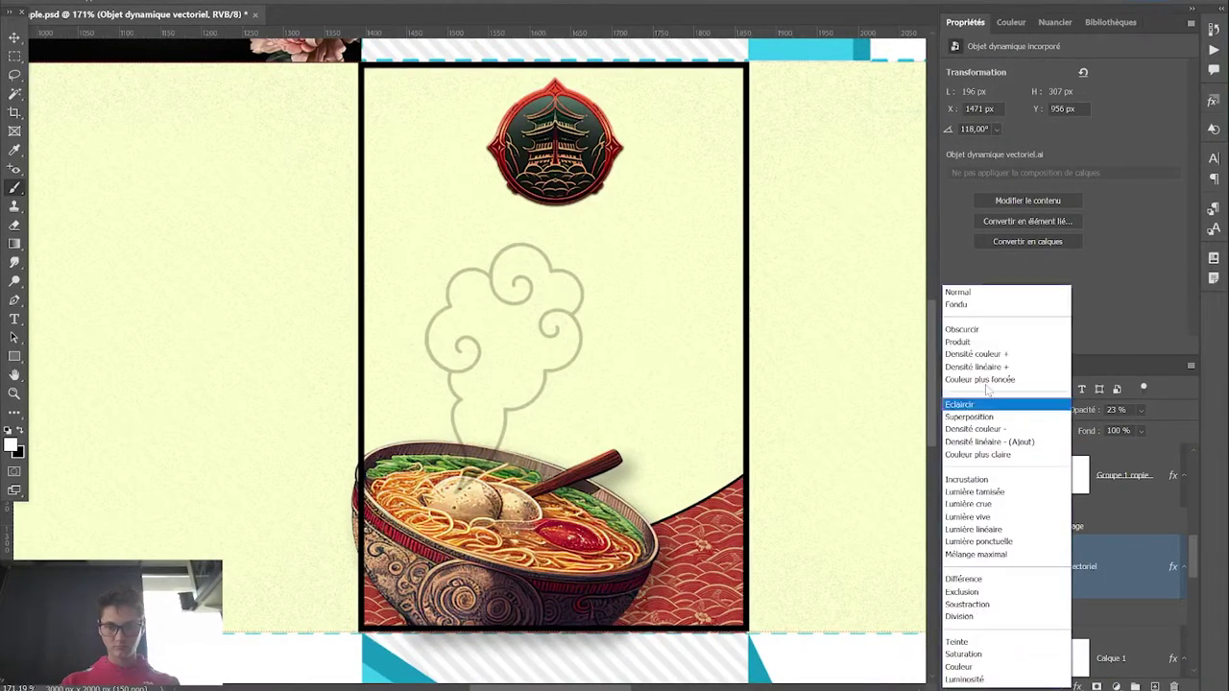
key(Escape)
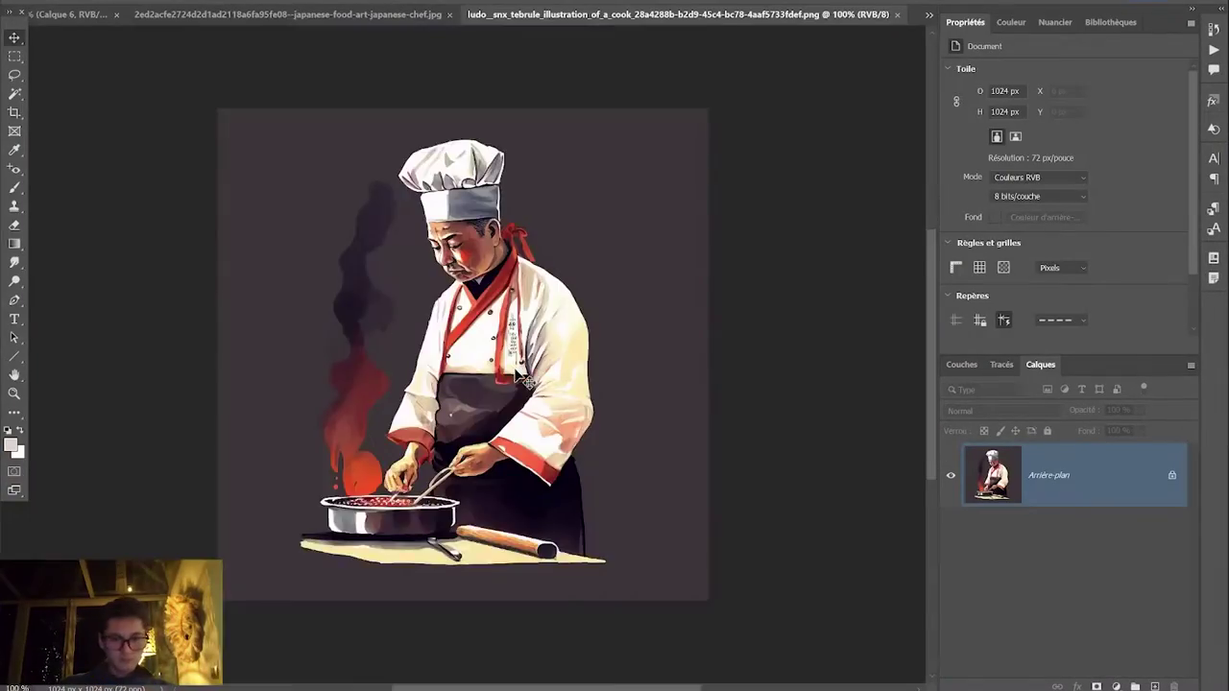
Duplicate the chef layer and mask out its dark background with the Magic Wand, hiding the original
key(ctrl+0)
key(ctrl+j)
key(w)
click(359, 151)
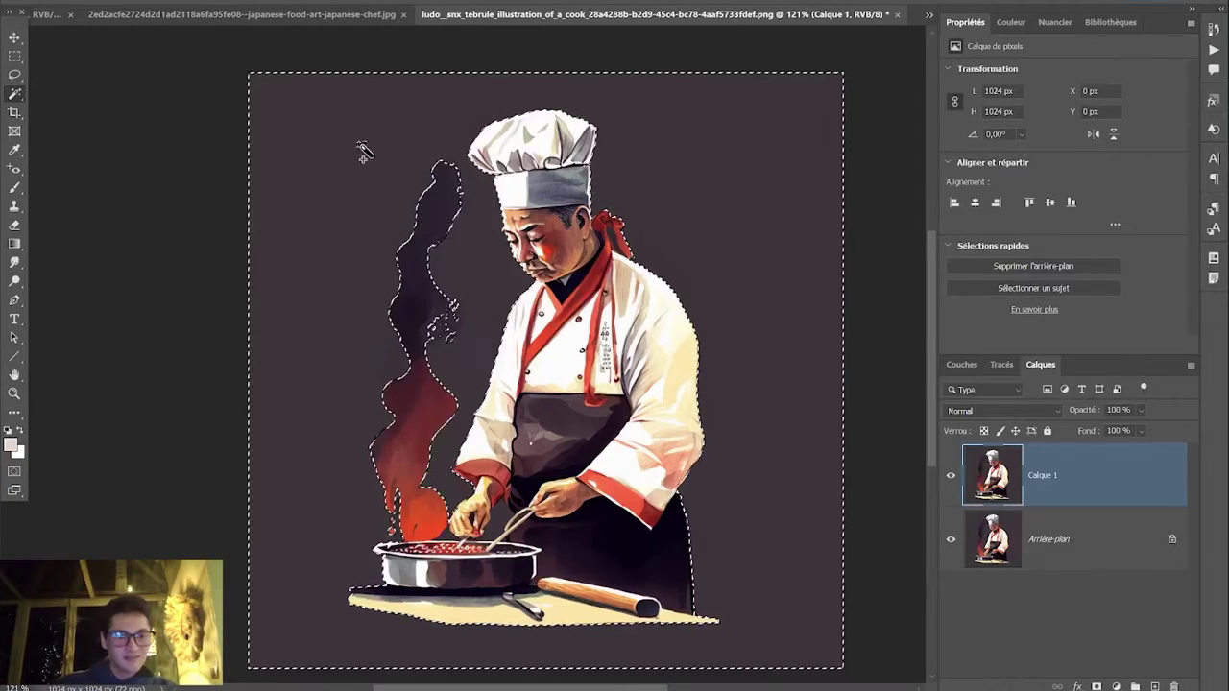
click(1097, 686)
click(951, 539)
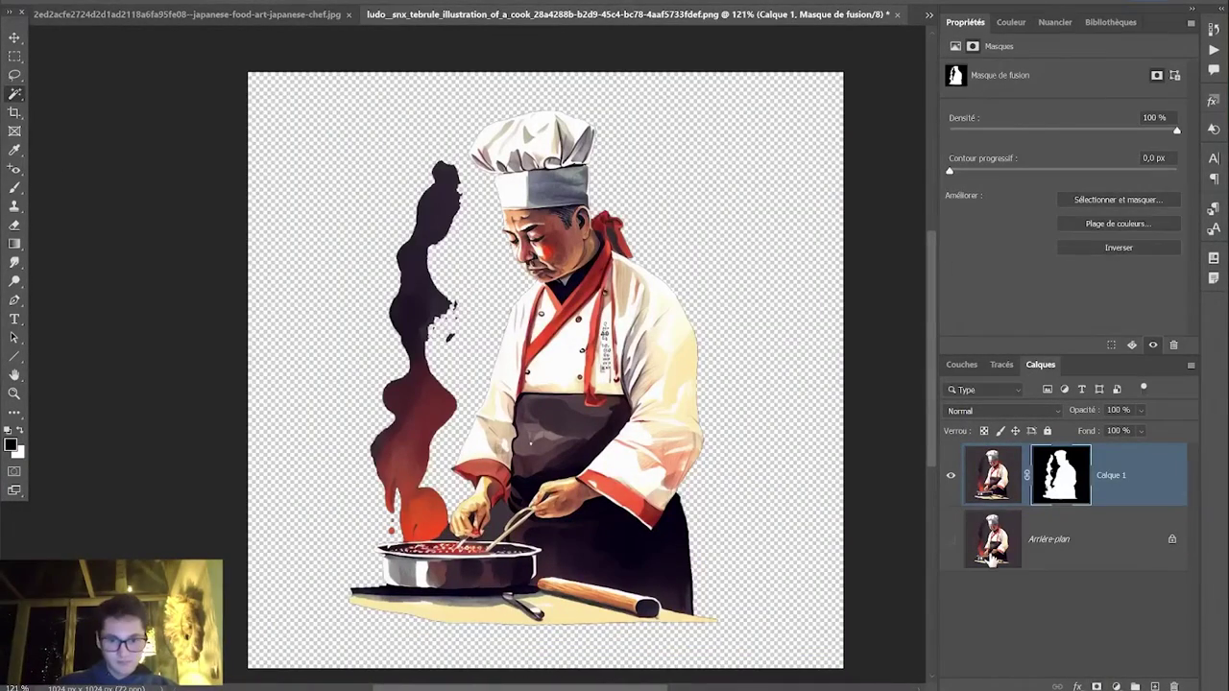
Set the chef on a neutral grey Solid Color fill and boost the red tint's saturation
click(1116, 686)
drag(756, 285, 731, 285)
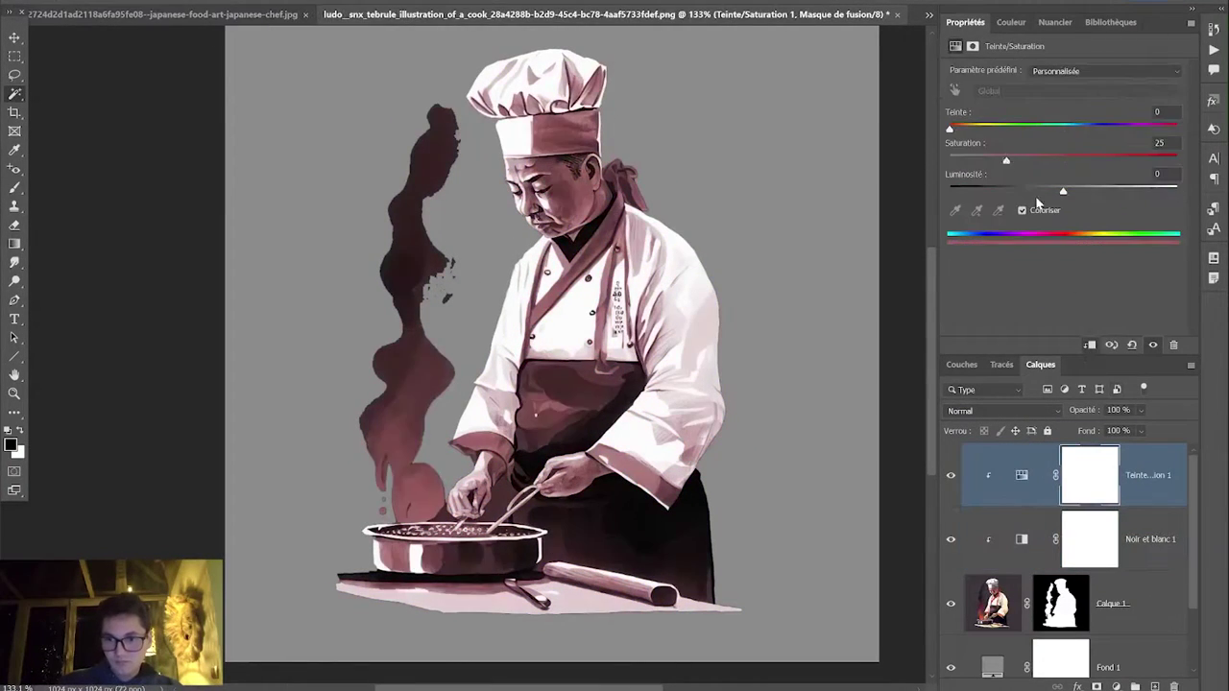
drag(995, 163, 987, 163)
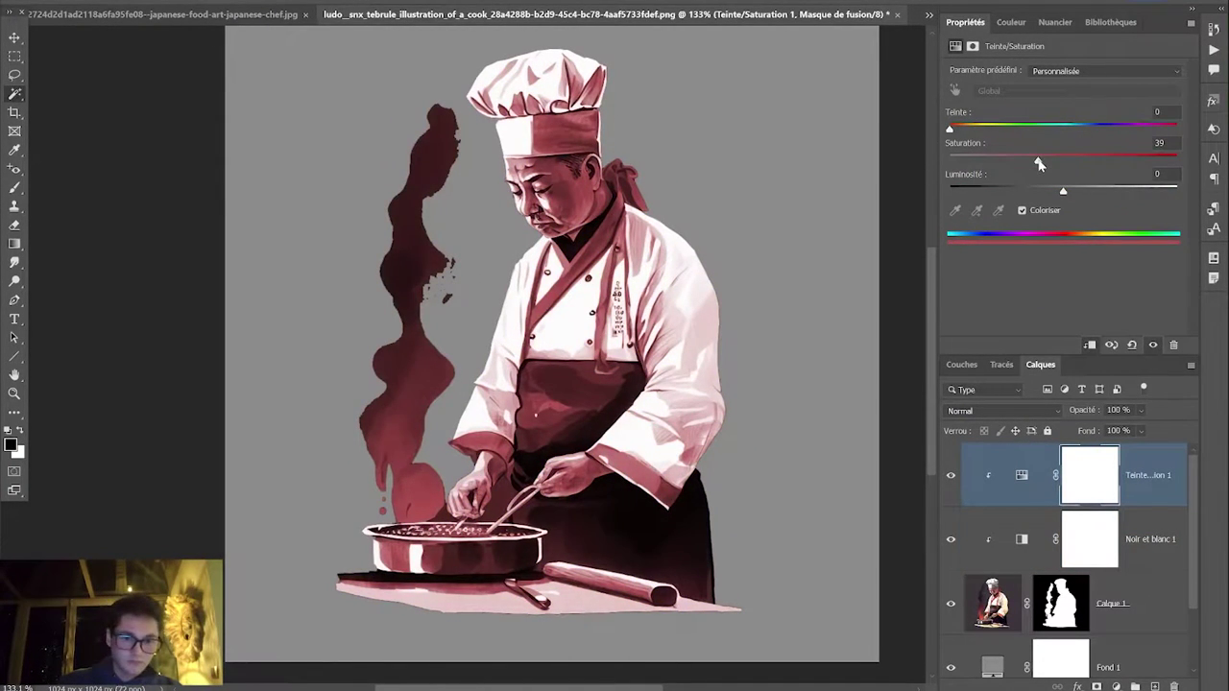
scroll(947, 645, down, 2)
key(alt+bracketleft)
key(alt+bracketleft)
key(b)
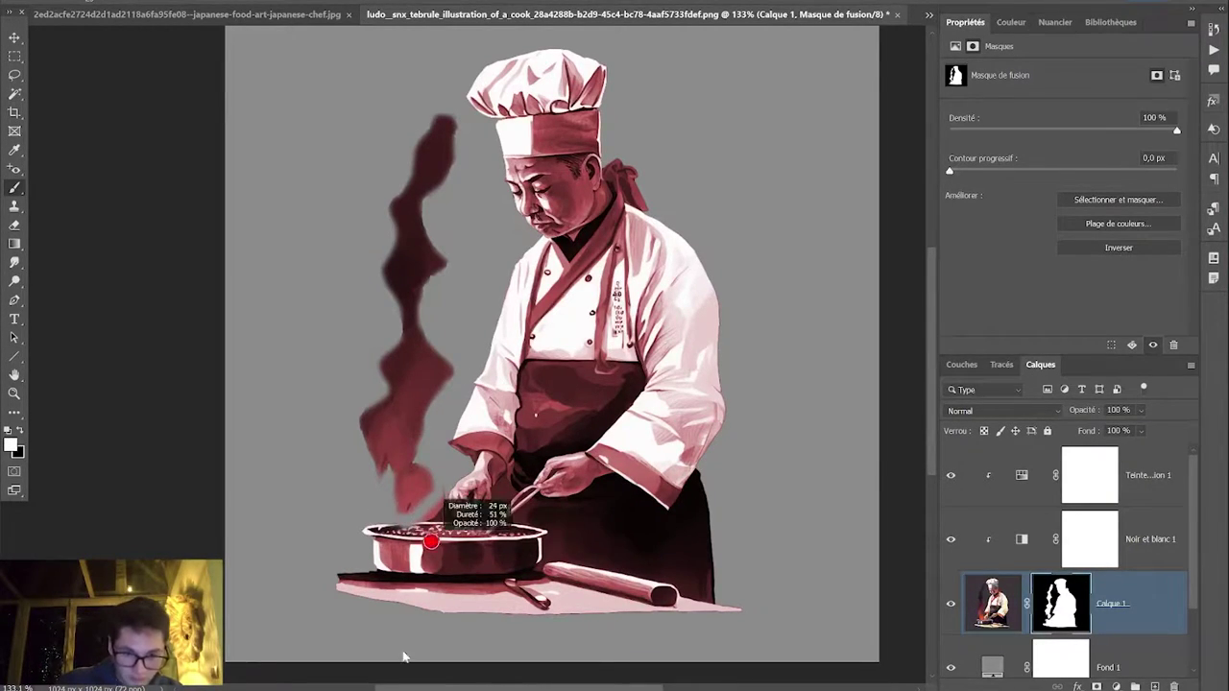
Set black as the painting colour and size a brush for the chef's mask
key(x)
scroll(437, 499, up, 5)
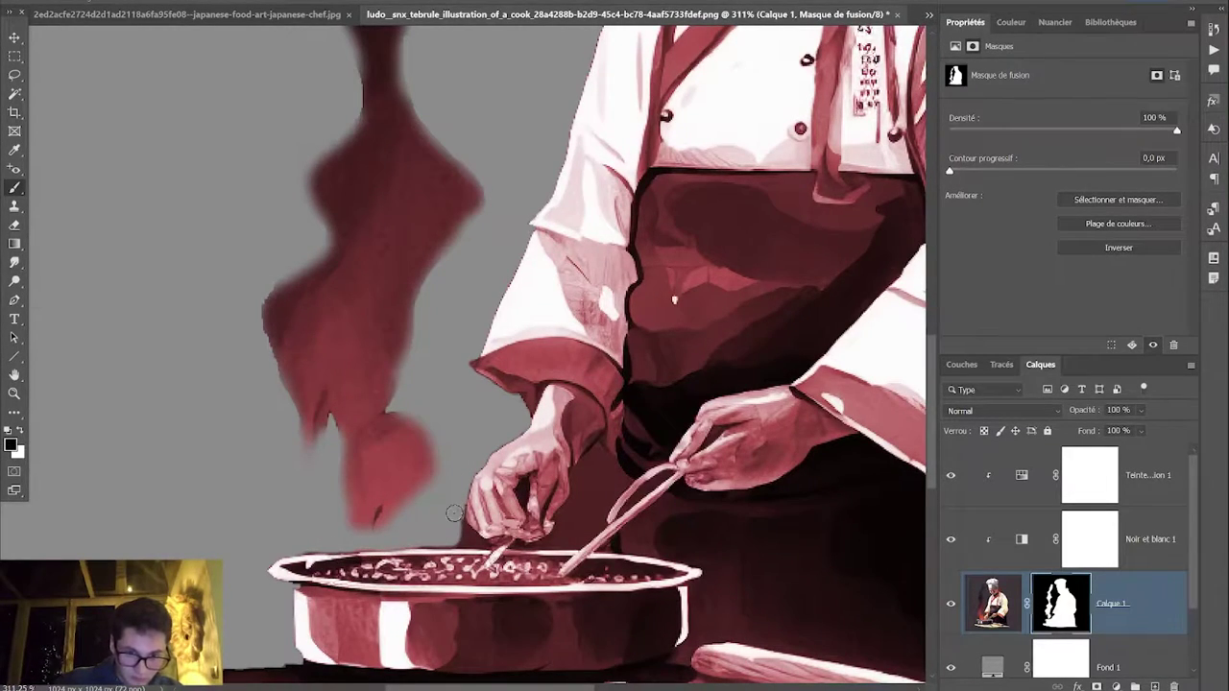
key(b)
drag(444, 506, 398, 526)
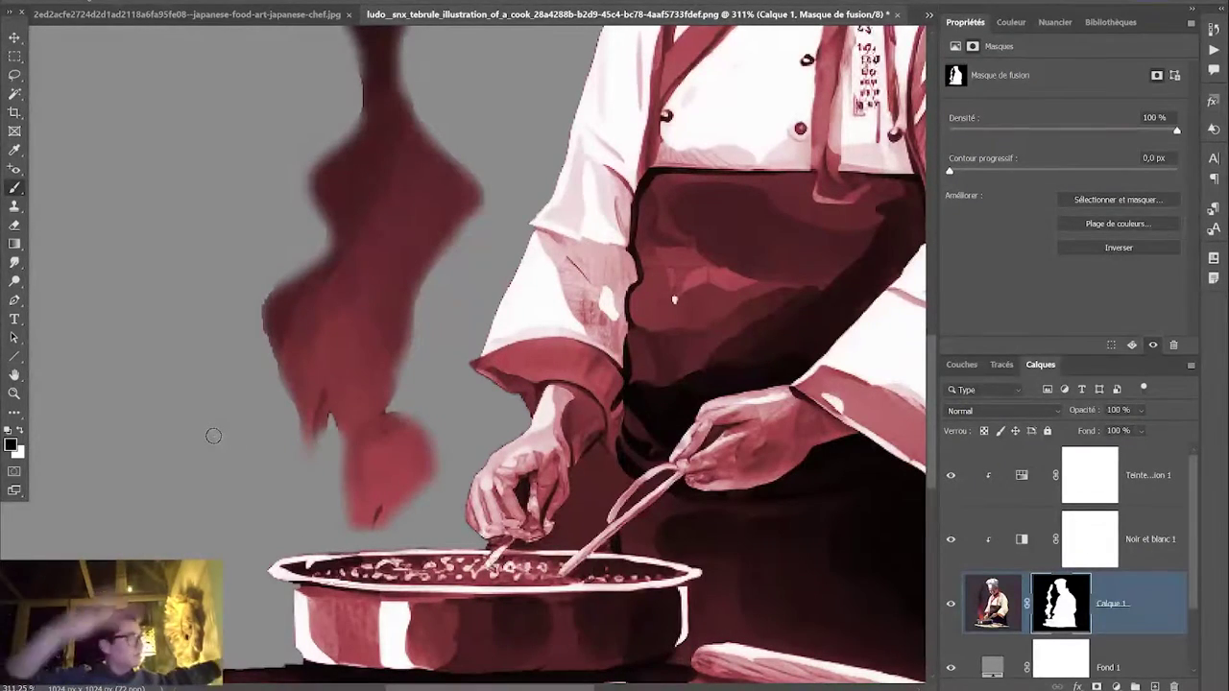
key(bracketright)
key(bracketright)
key(bracketright)
key(bracketright)
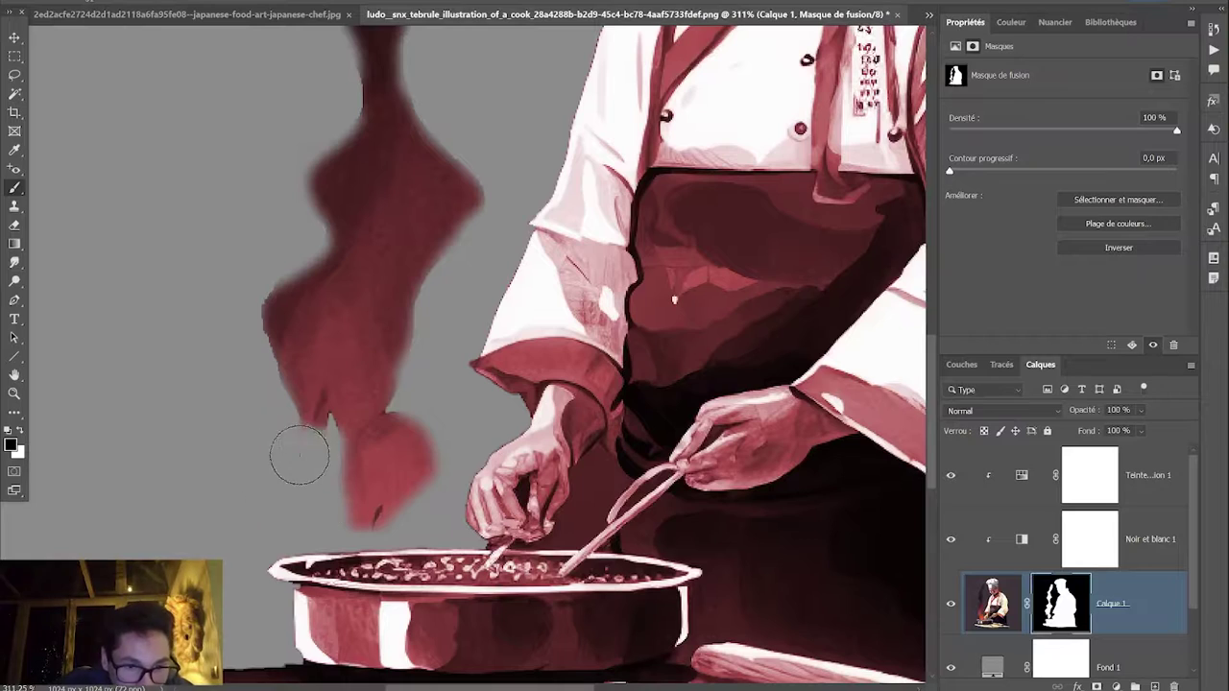
mouse_move(324, 431)
mouse_down()
mouse_move(384, 461)
mouse_move(329, 425)
mouse_up()
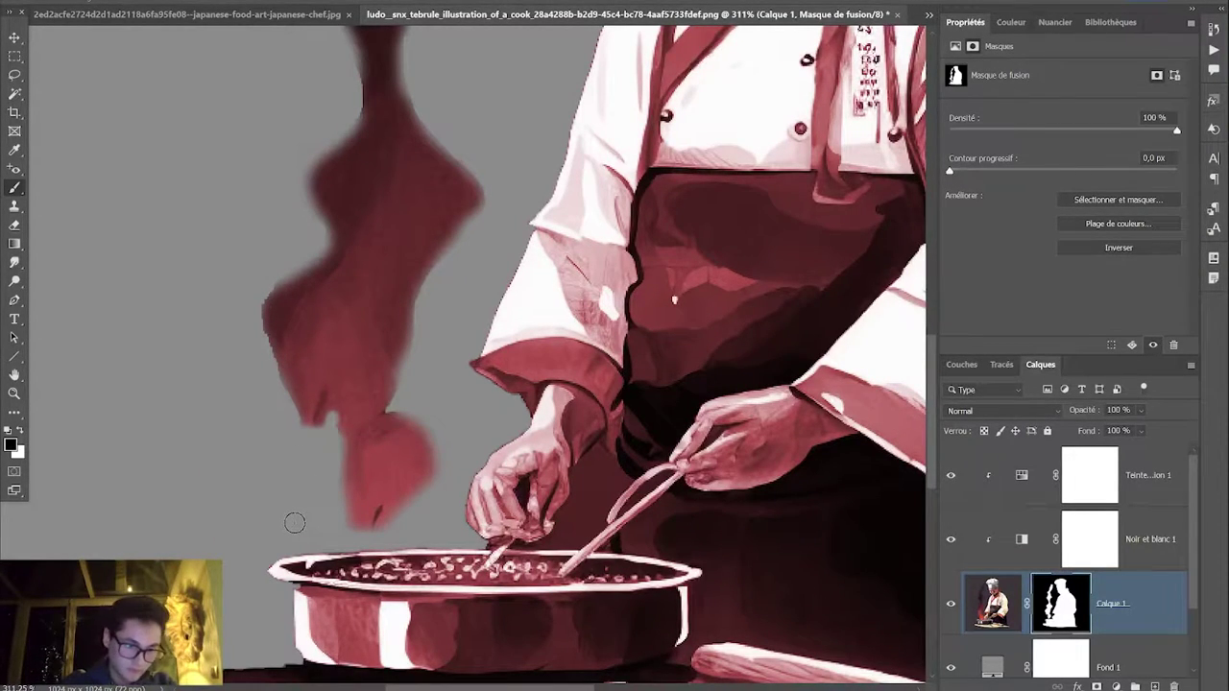
Touch up the mask around the hands and pan, then group the chef with its adjustments as COOK
scroll(393, 411, down, 5)
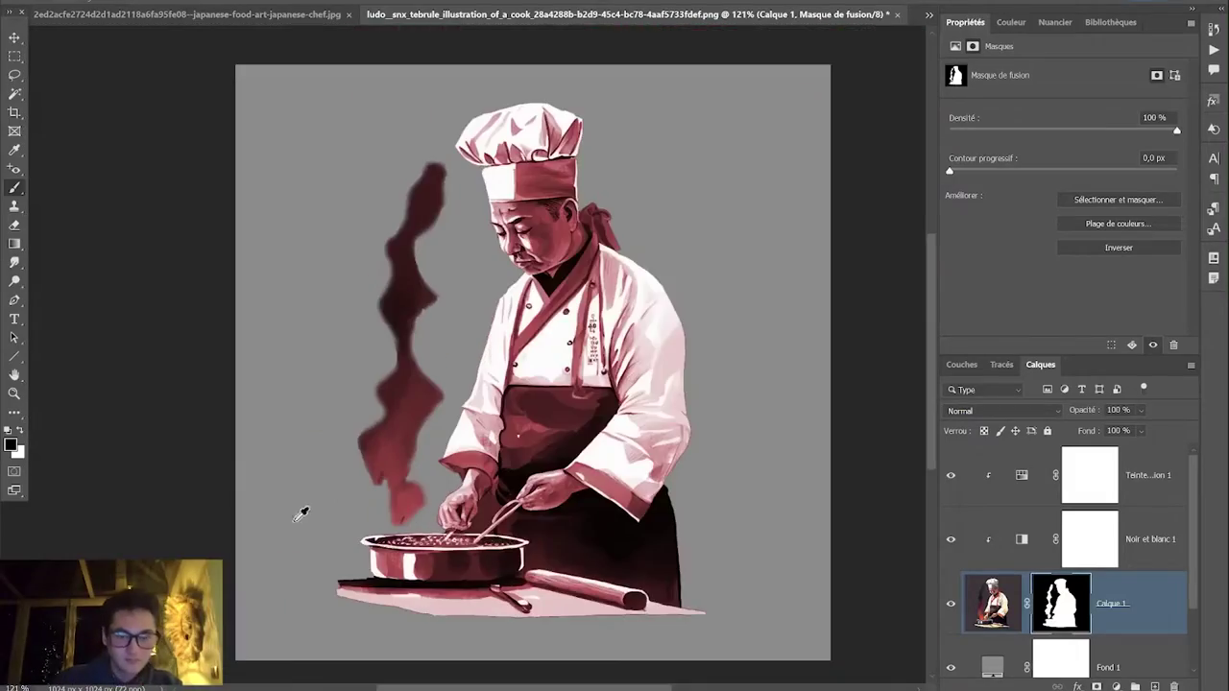
scroll(296, 513, up, 8)
scroll(343, 431, up, 1)
scroll(363, 481, up, 3)
mouse_move(557, 441)
mouse_down()
mouse_move(571, 430)
mouse_move(541, 446)
mouse_up()
scroll(384, 439, down, 6)
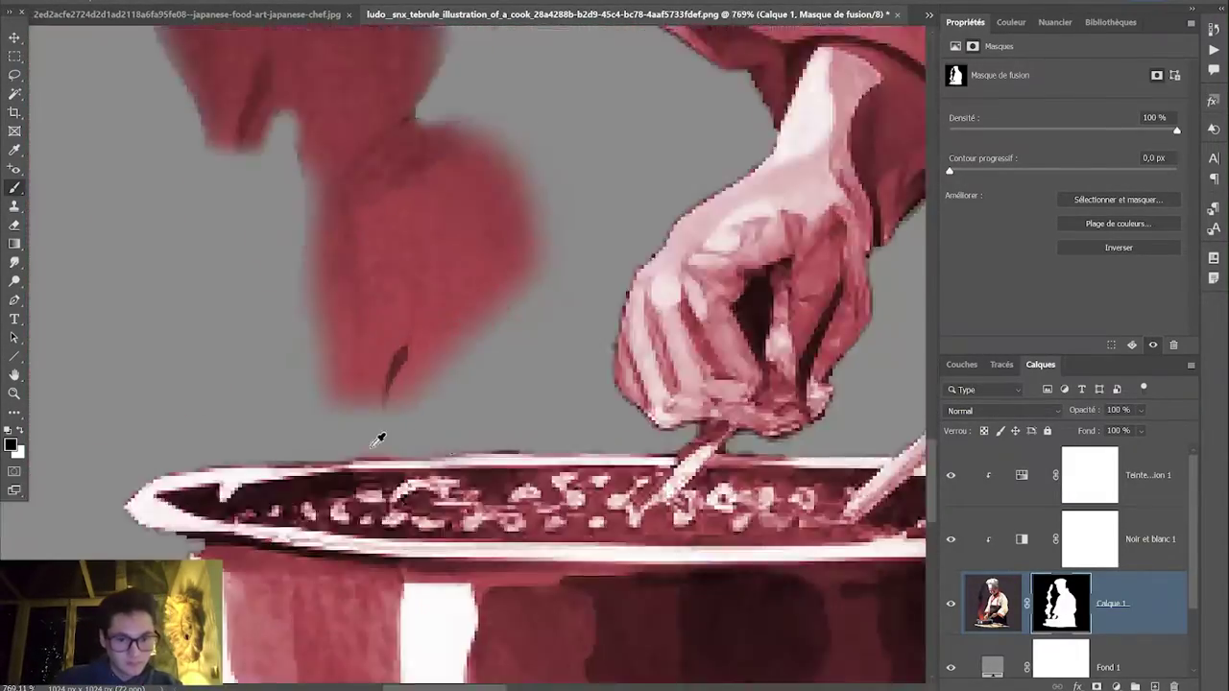
scroll(397, 383, up, 5)
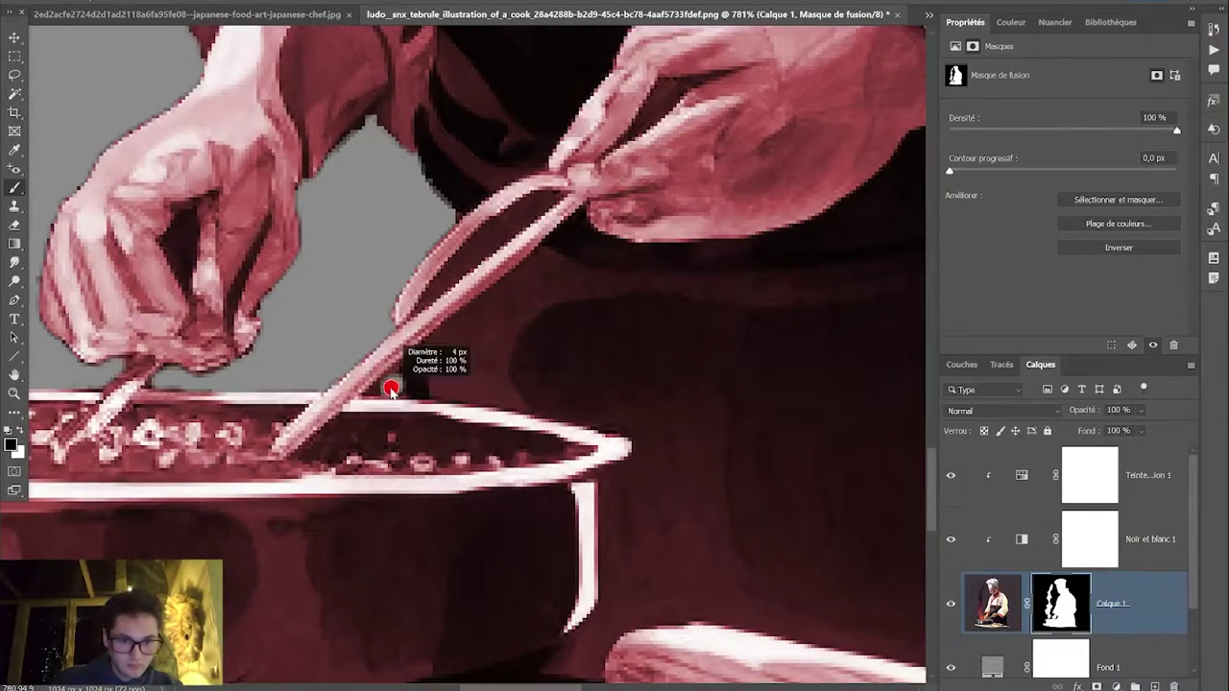
scroll(391, 389, down, 7)
key(ctrl+g)
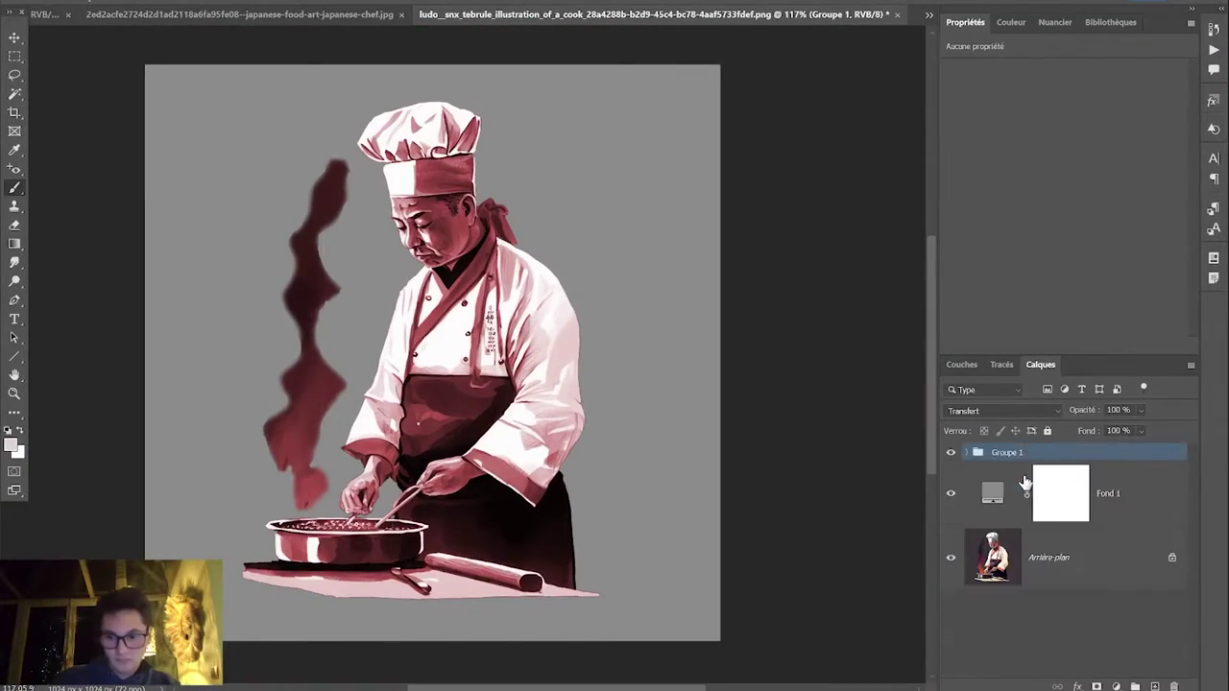
Drag the COOK group into the noodle box layout and move its colour adjustments inside it
drag(999, 451, 432, 336)
scroll(1057, 576, down, 2)
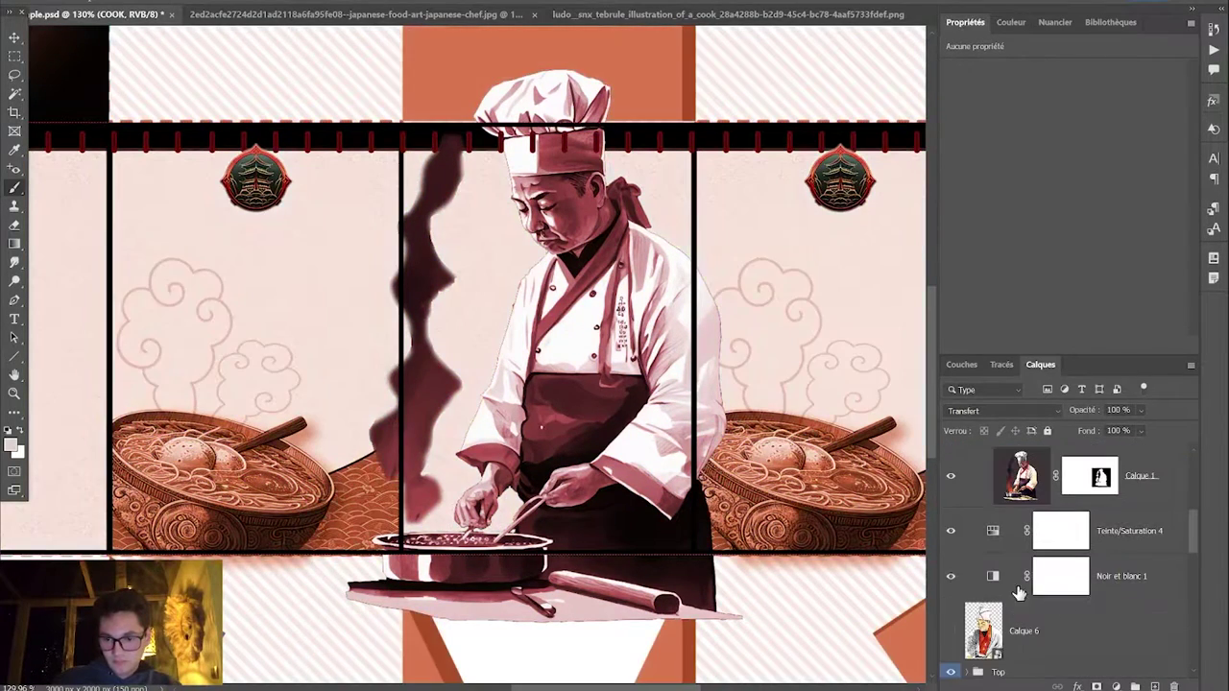
drag(999, 622, 973, 528)
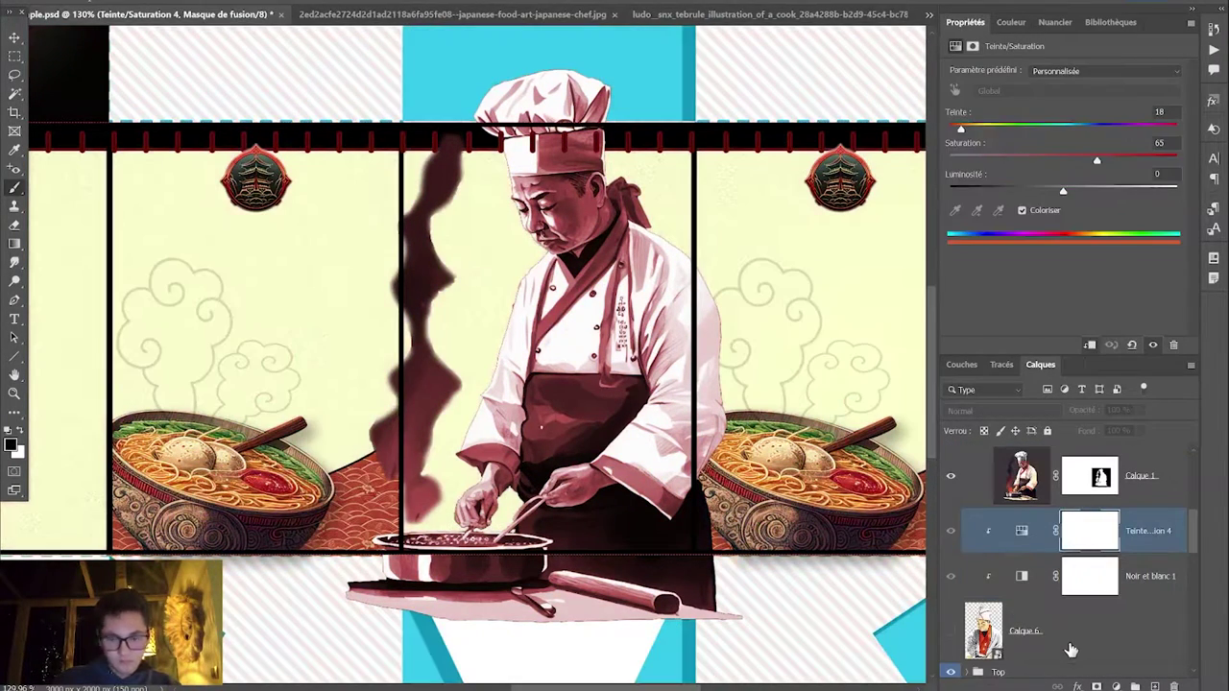
click(967, 524)
click(1001, 524)
Scale the chef down and position it lower right on the middle panel
key(ctrl+t)
drag(739, 72, 688, 235)
drag(601, 425, 618, 447)
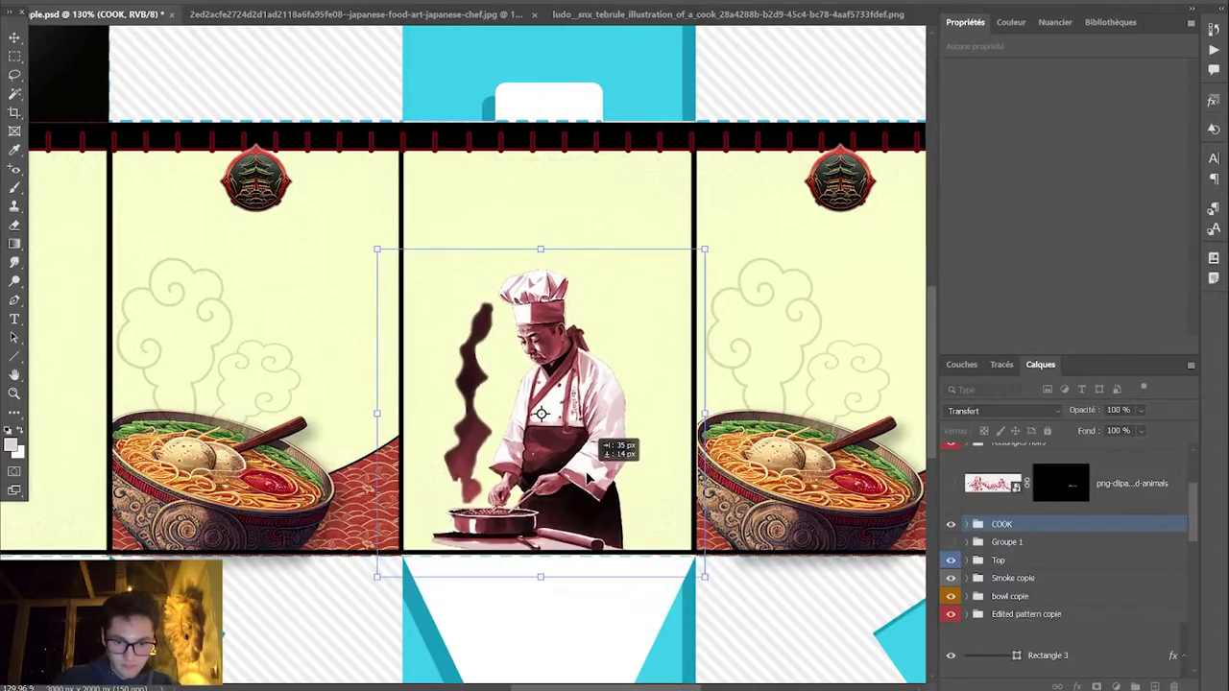
scroll(402, 405, up, 4)
key(ctrl+0)
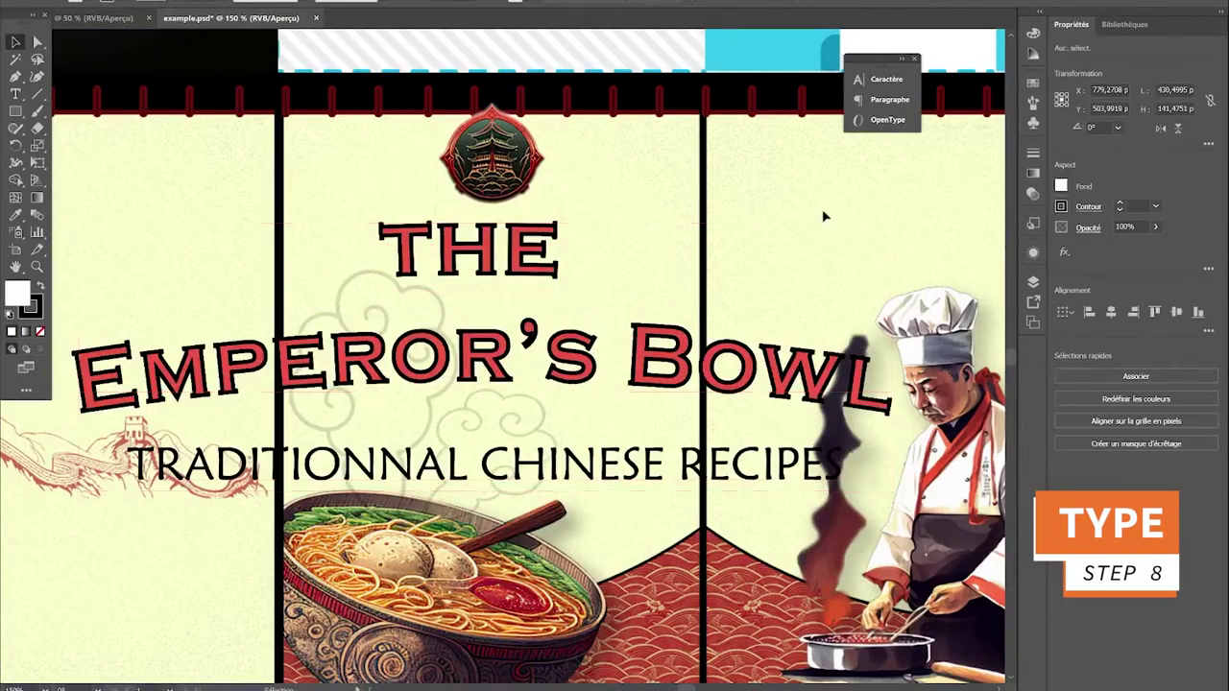
Change the font of 'The Emperor's Bowl' title text
click(1031, 80)
click(1034, 282)
click(1034, 223)
click(858, 78)
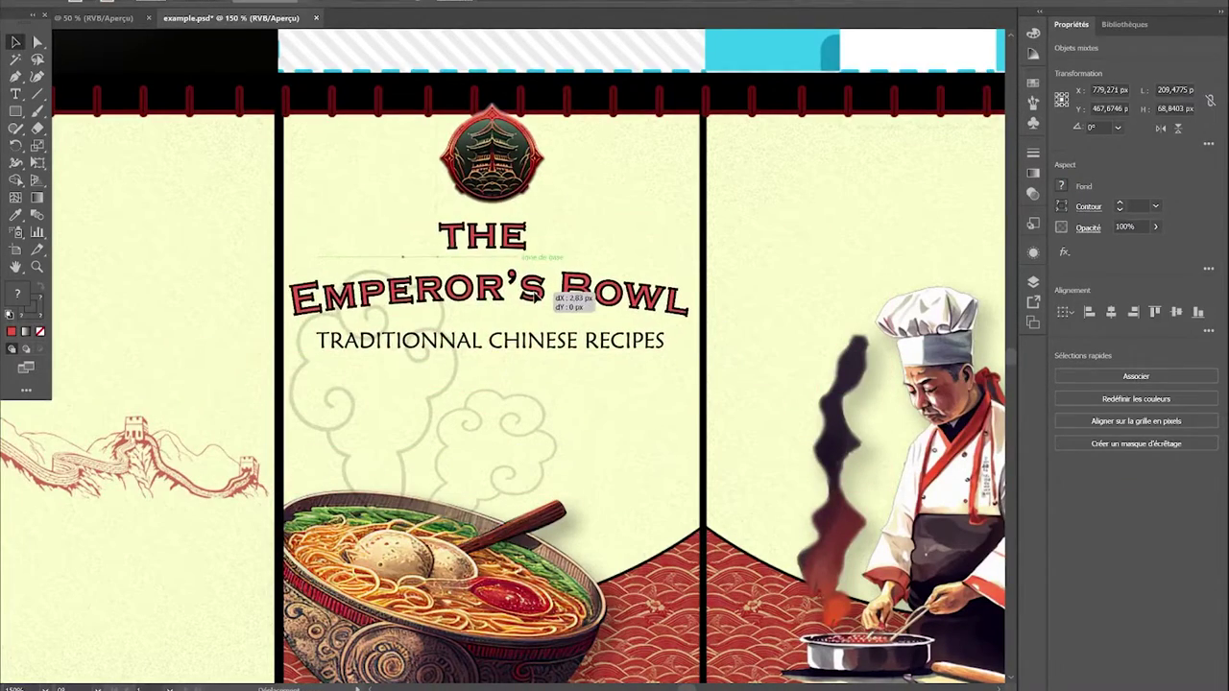
Draw an unfilled rectangle covering the middle panel
click(16, 111)
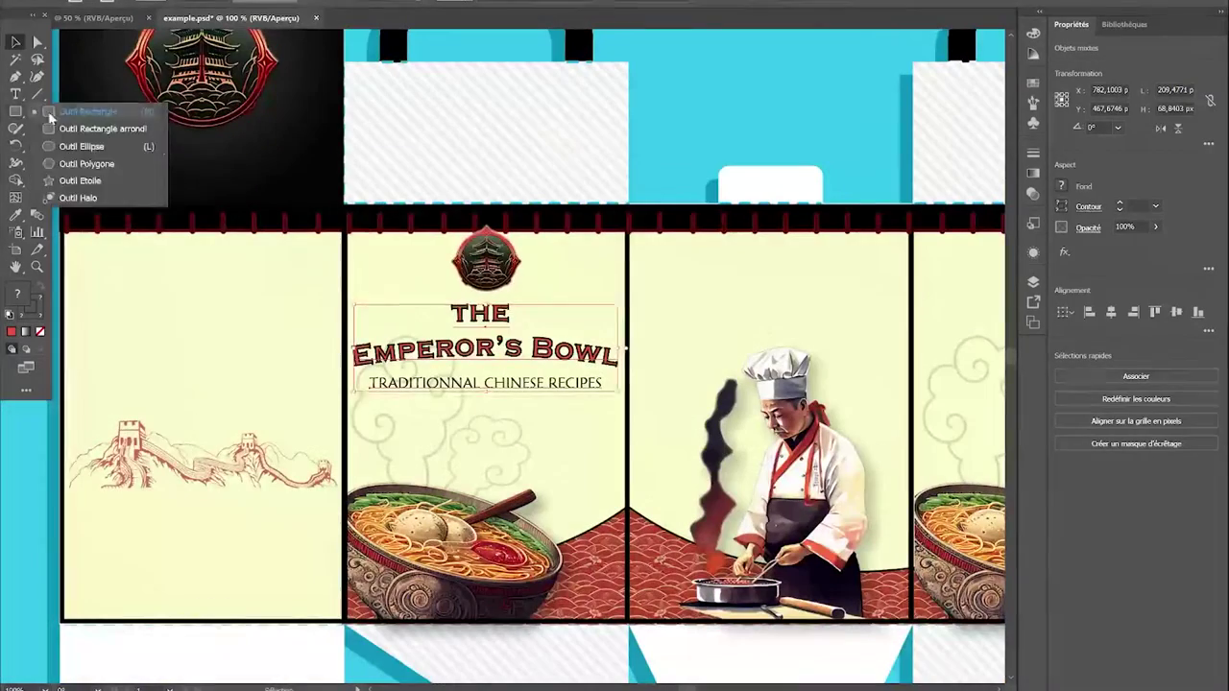
click(50, 112)
mouse_move(343, 228)
mouse_down()
mouse_move(608, 563)
mouse_move(629, 620)
mouse_up()
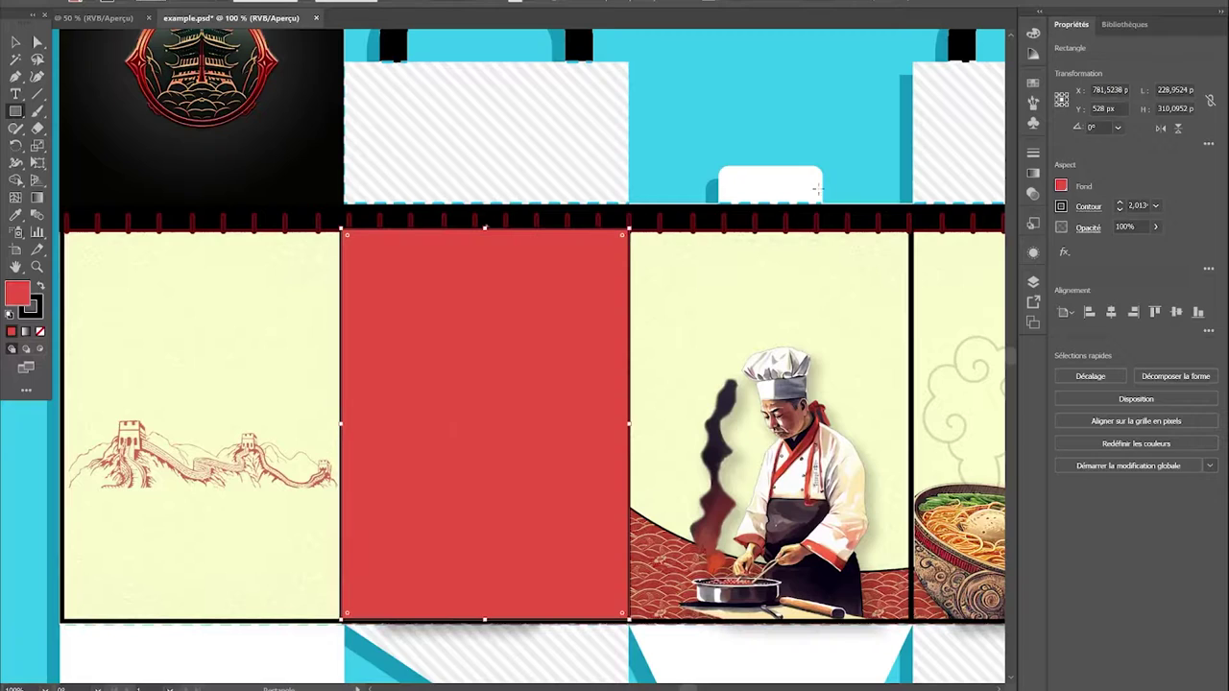
key(slash)
click(13, 45)
key(ctrl+plus)
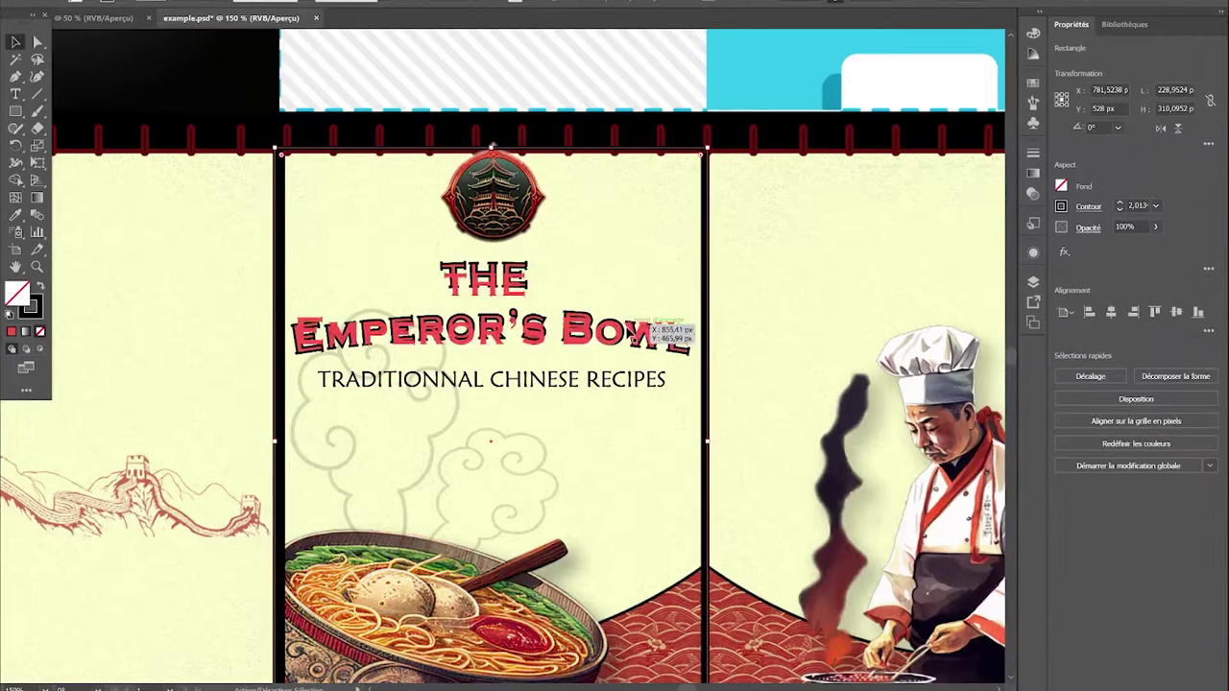
Group the title with the panel's frame rectangle
click(1112, 312)
click(658, 294)
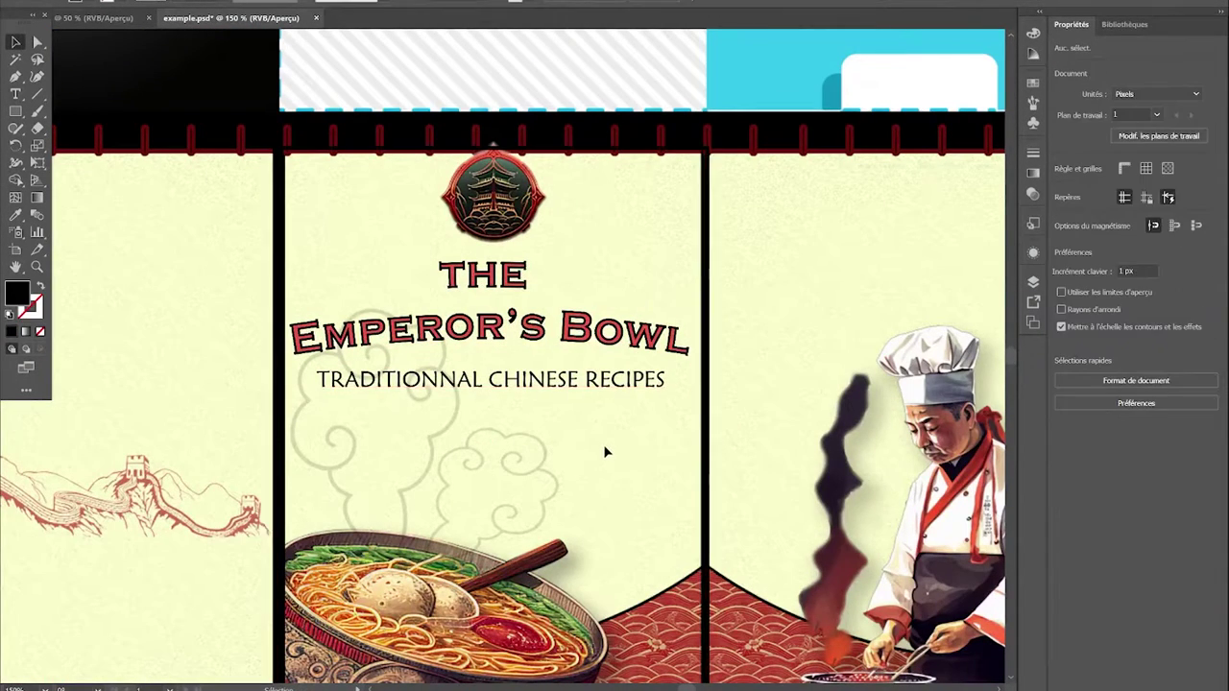
key(ctrl+minus)
click(555, 317)
shift+click(572, 317)
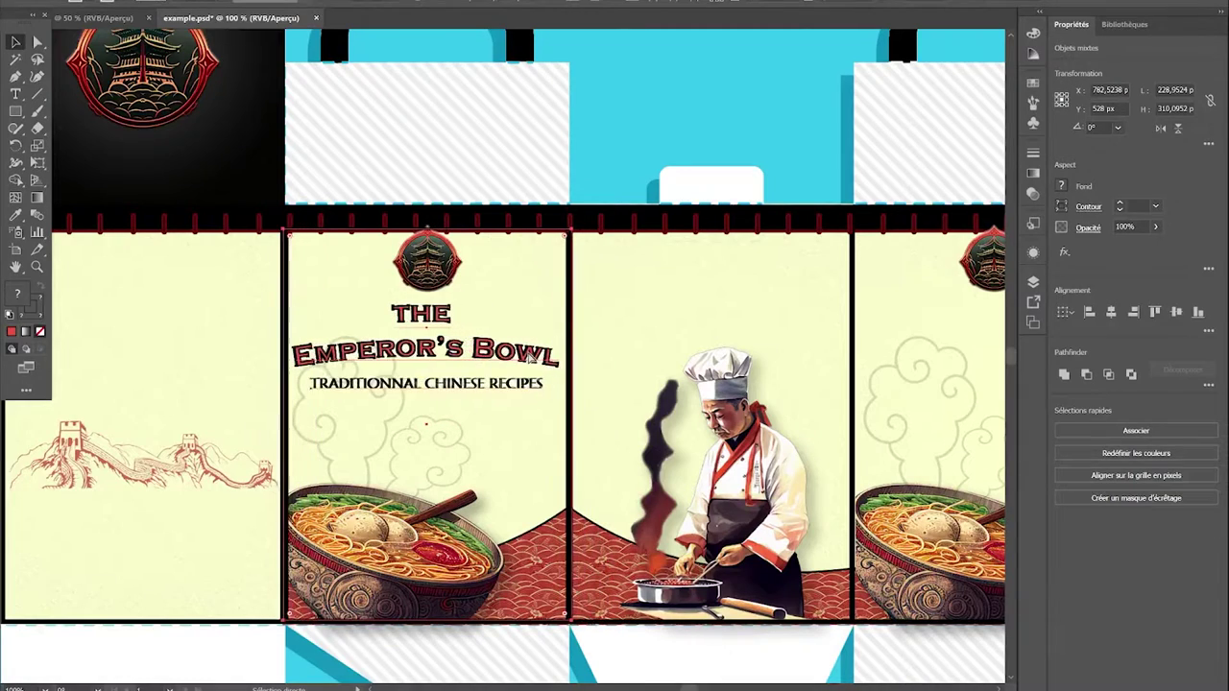
click(1034, 281)
key(ctrl+g)
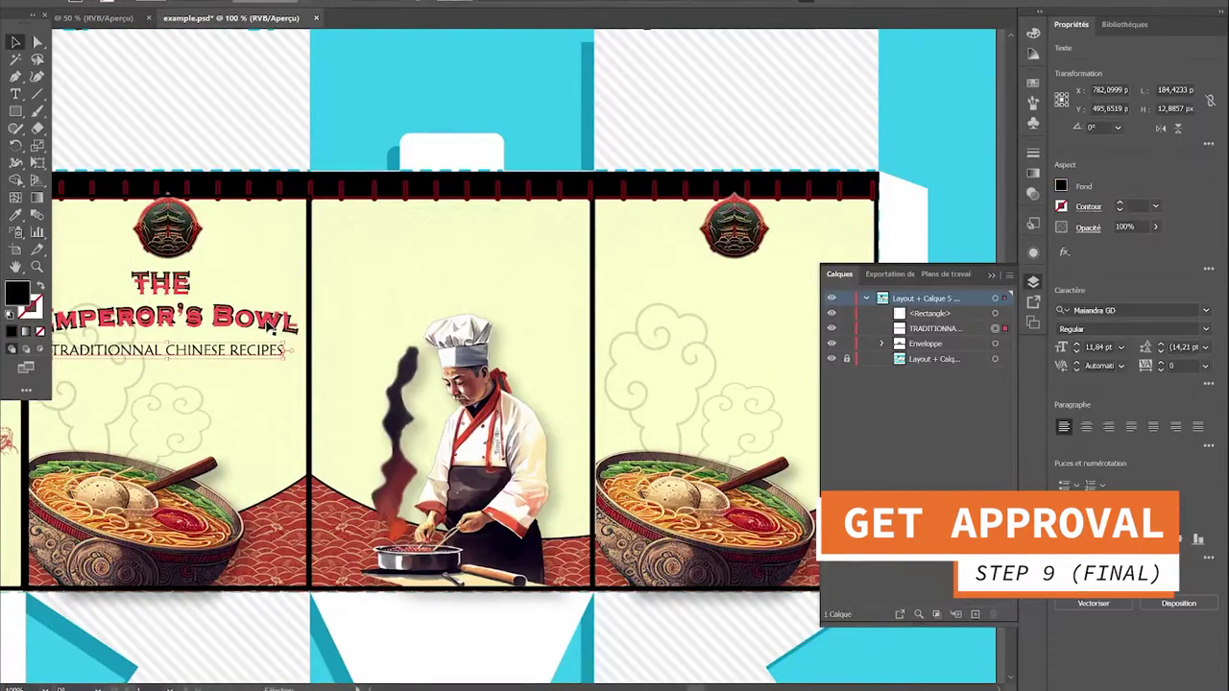
Alt-drag a copy of the title group onto the right-hand panel
drag(310, 331, 876, 330)
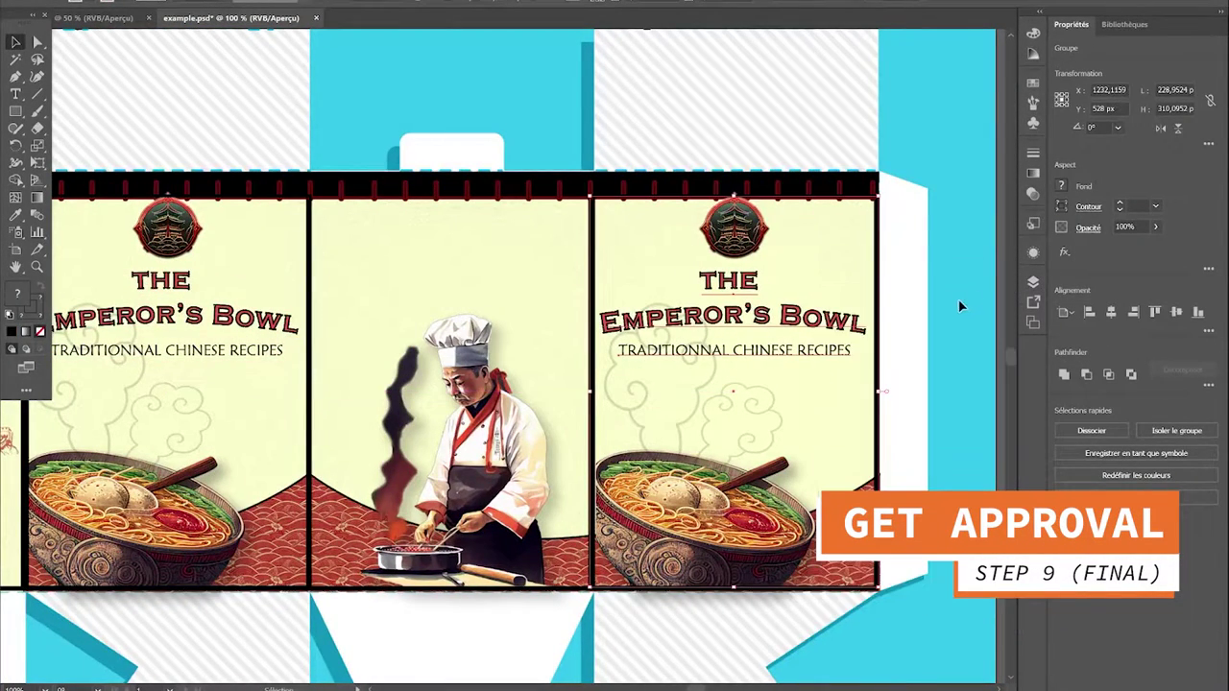
click(1035, 282)
click(995, 374)
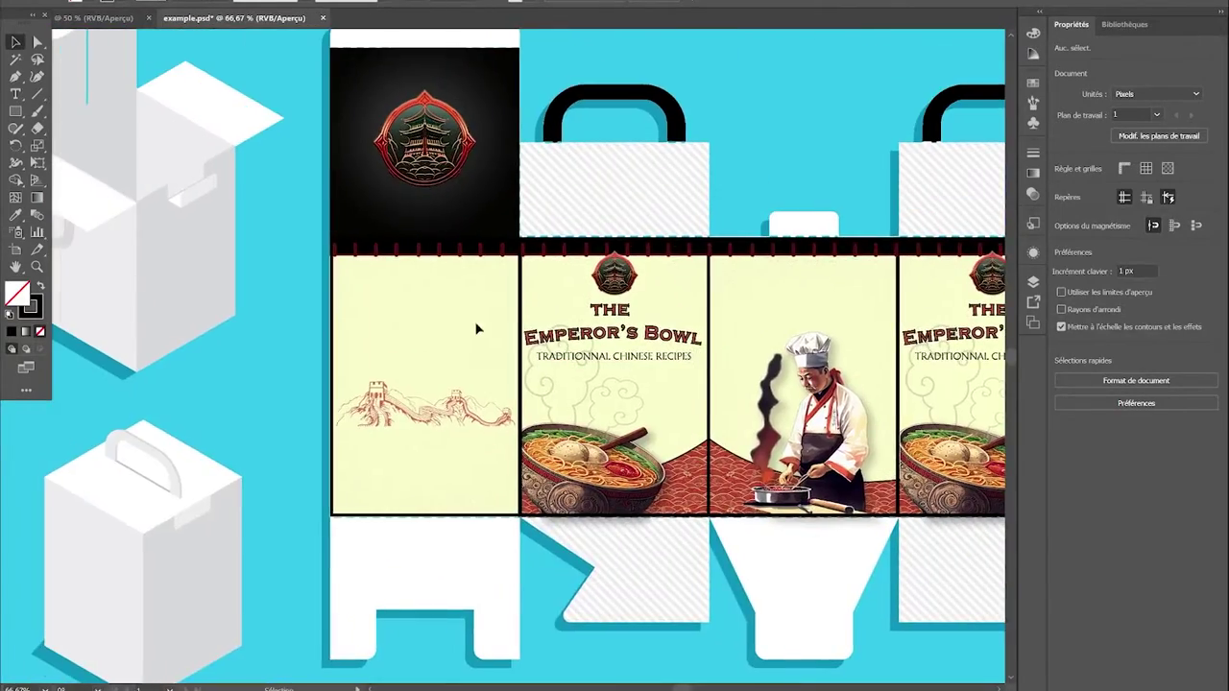
Type the menu list starting 'RAMEN', 'NOODLES' on the left panel
key(t)
click(473, 227)
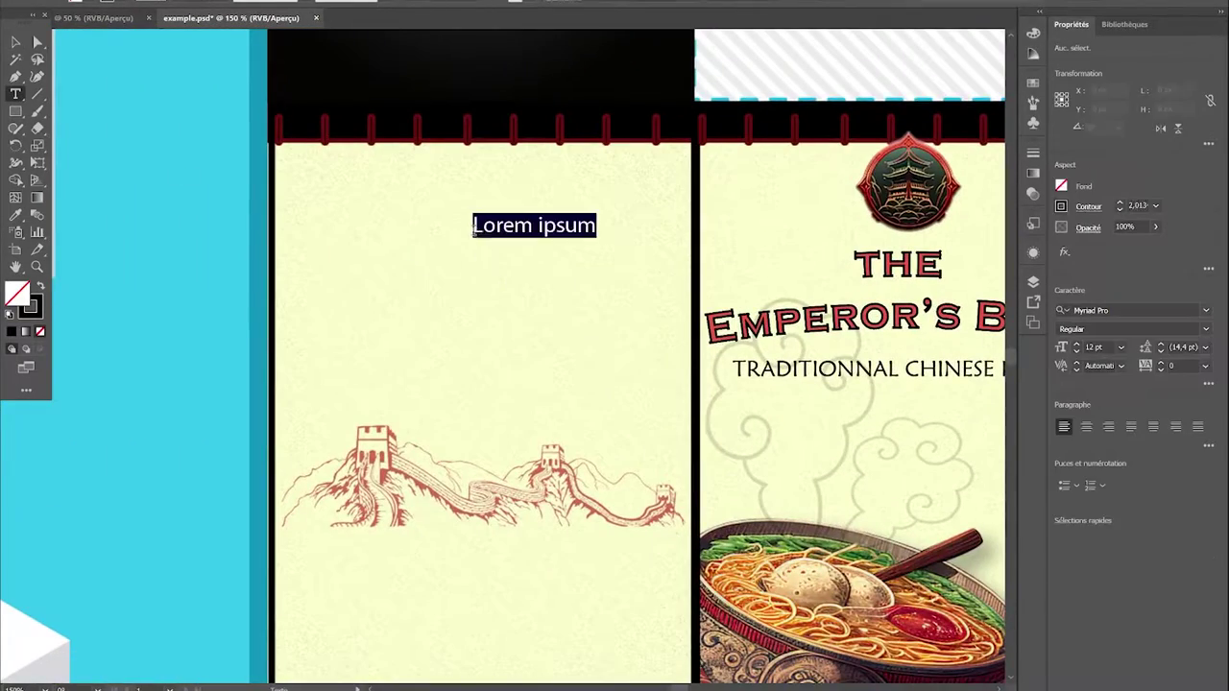
key(BackSpace)
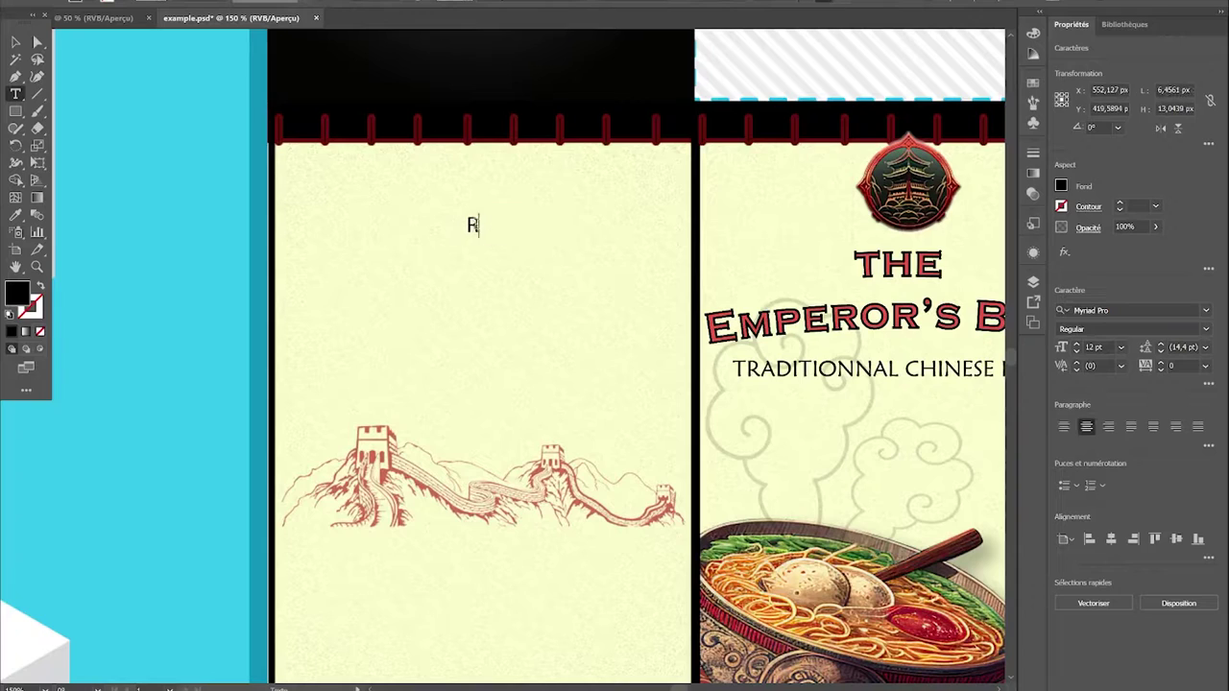
text(RAMEN)
key(Return)
text(NOODLES)
key(Return)
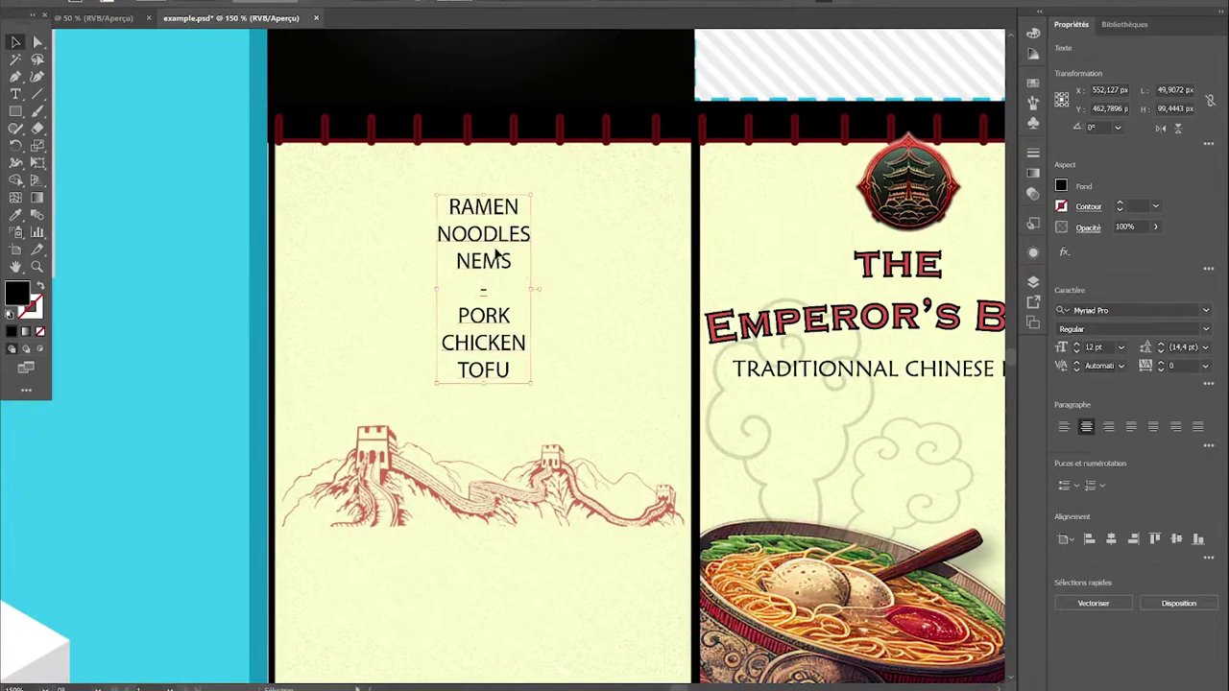
Set the menu text to Maiandra GD, enlarge it to 17.5 pt and move it near the panel top
click(1134, 310)
click(669, 66)
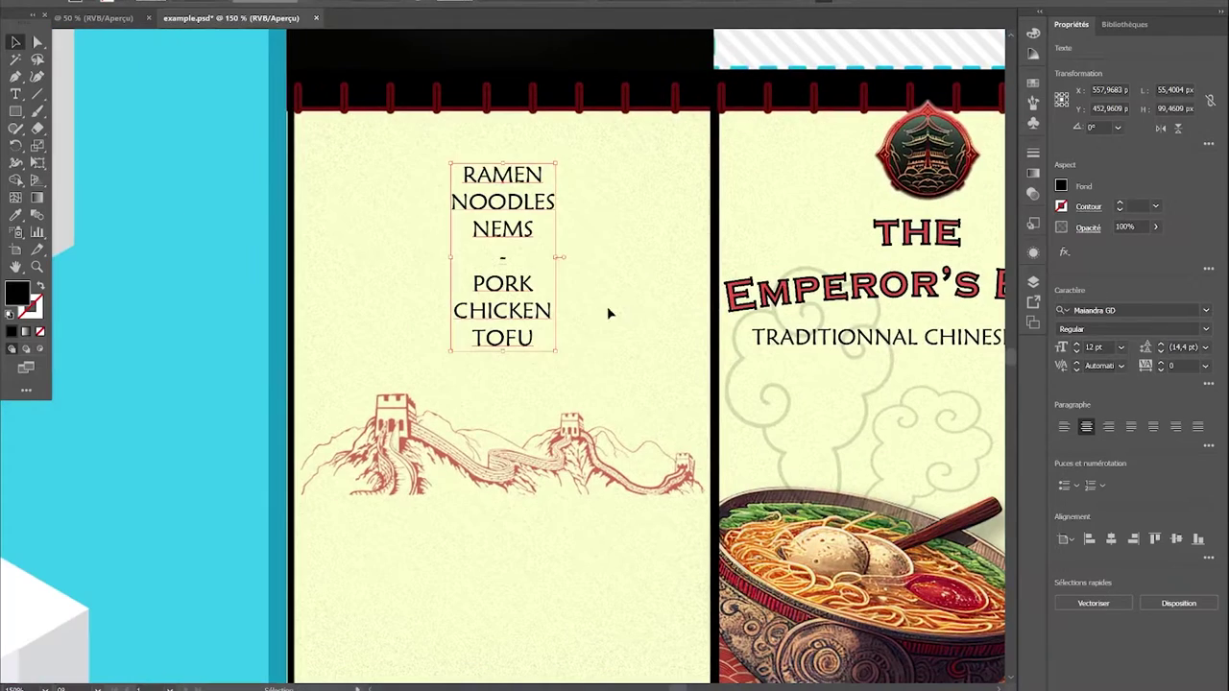
drag(563, 255, 624, 259)
drag(533, 232, 514, 240)
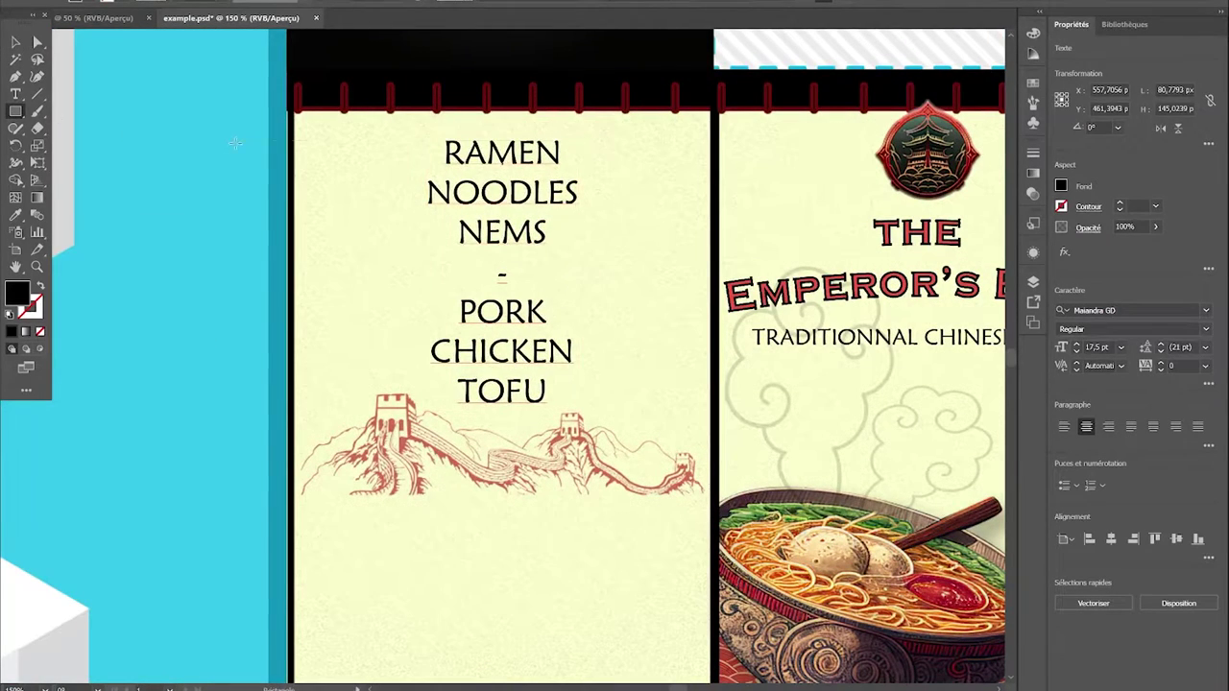
key(m)
drag(291, 109, 712, 684)
scroll(292, 379, down, 1)
Colour the menu text red with the Eyedropper
key(v)
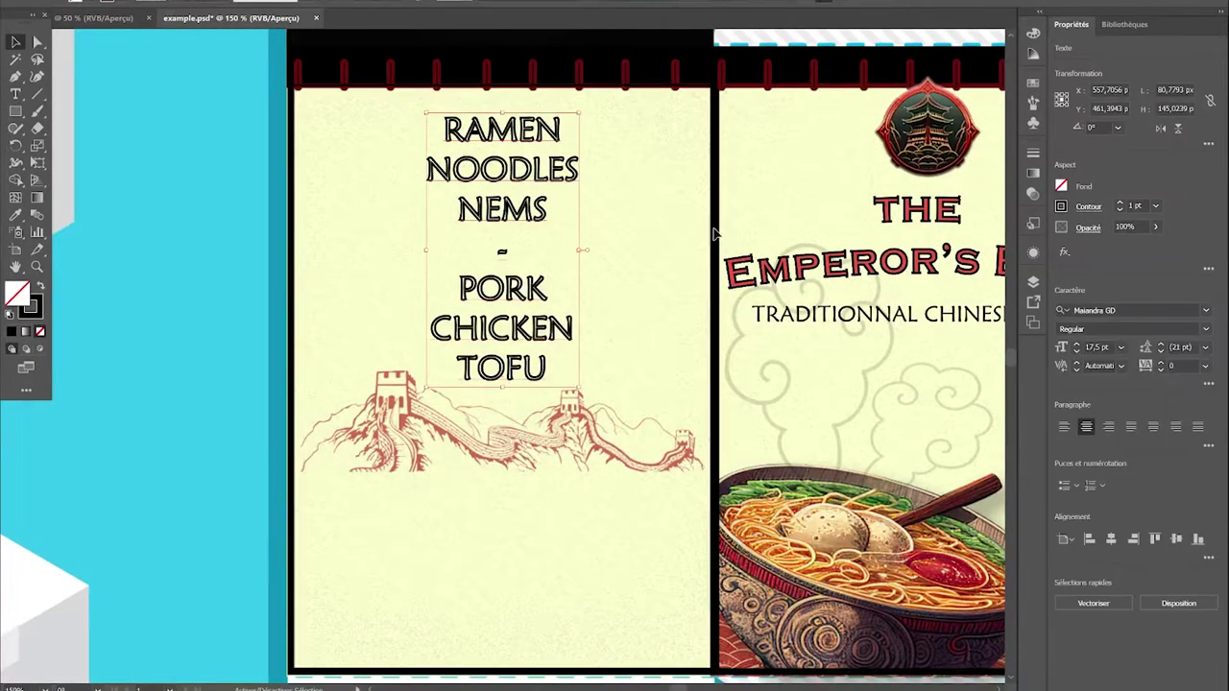
click(547, 206)
key(i)
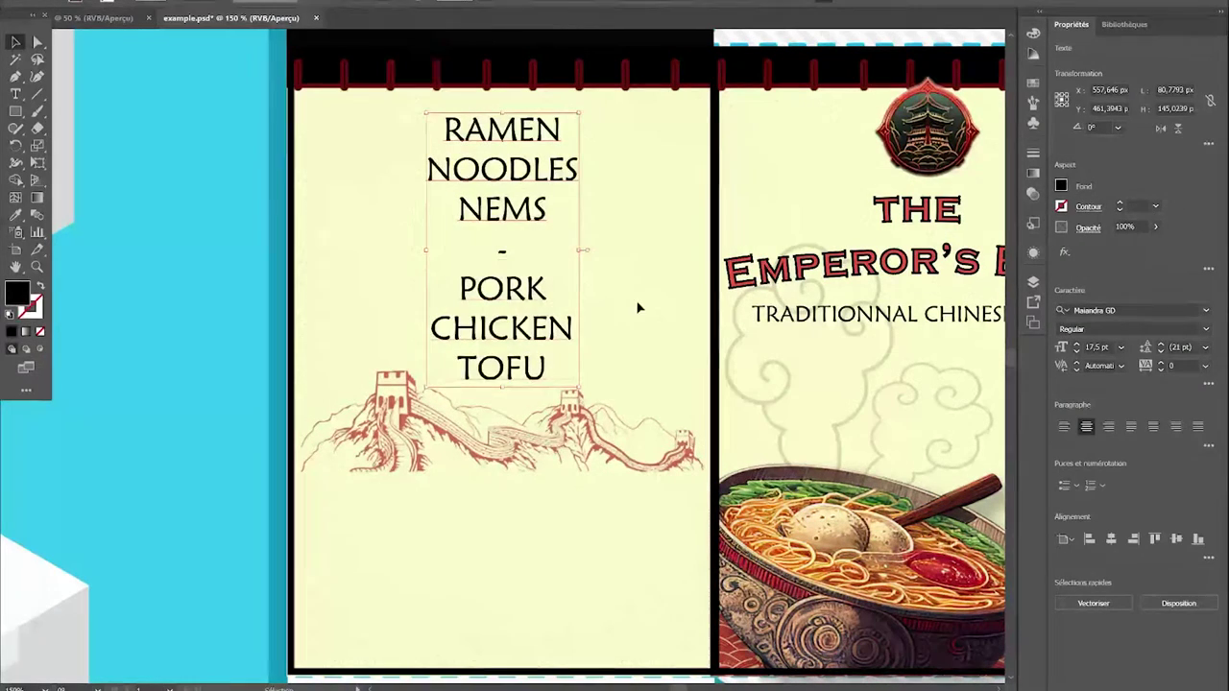
click(1060, 185)
click(951, 242)
key(Escape)
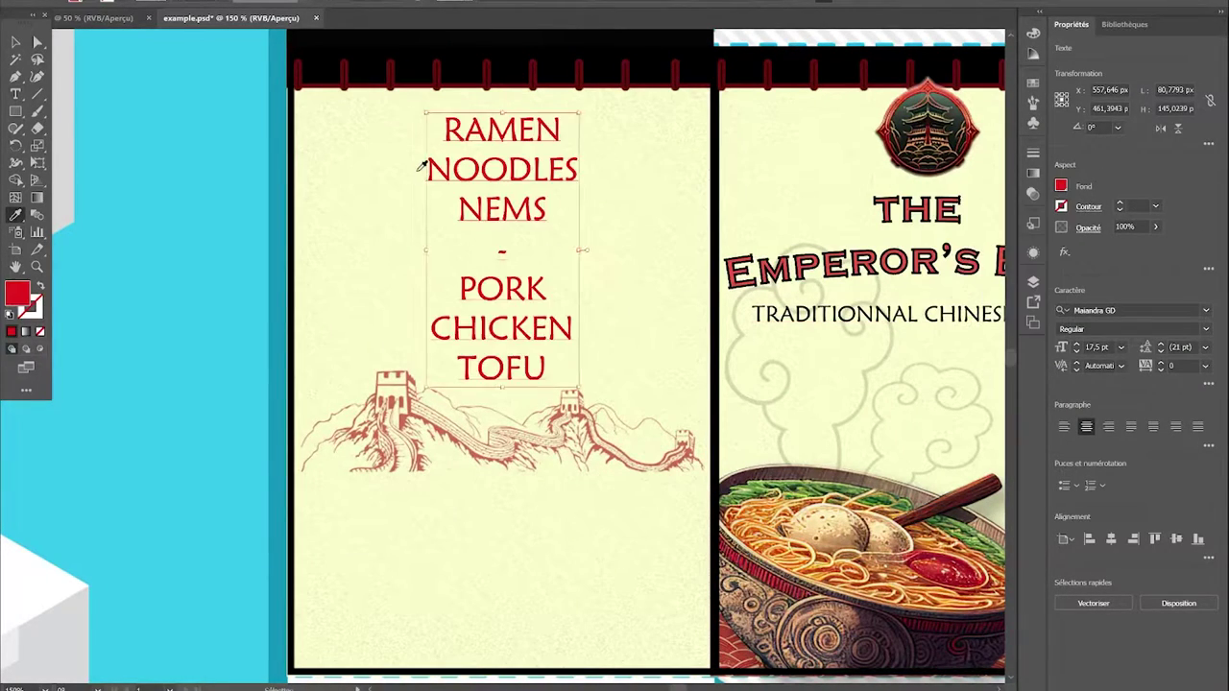
key(ctrl+minus)
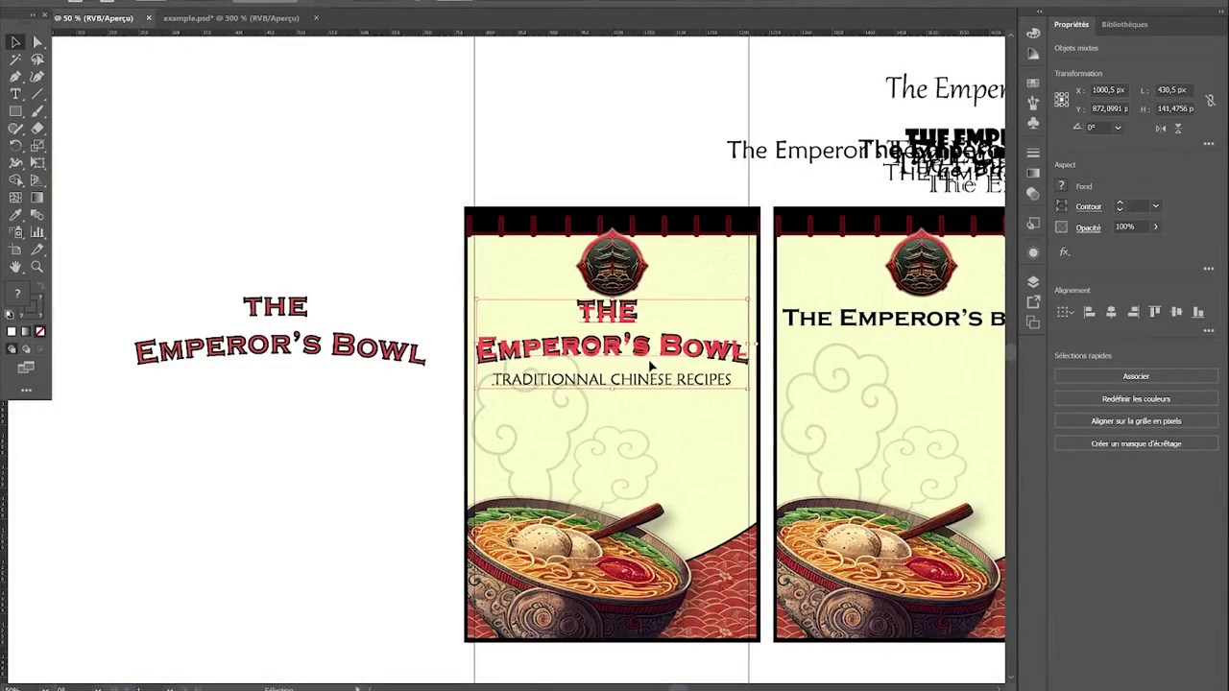
key(shift+F6)
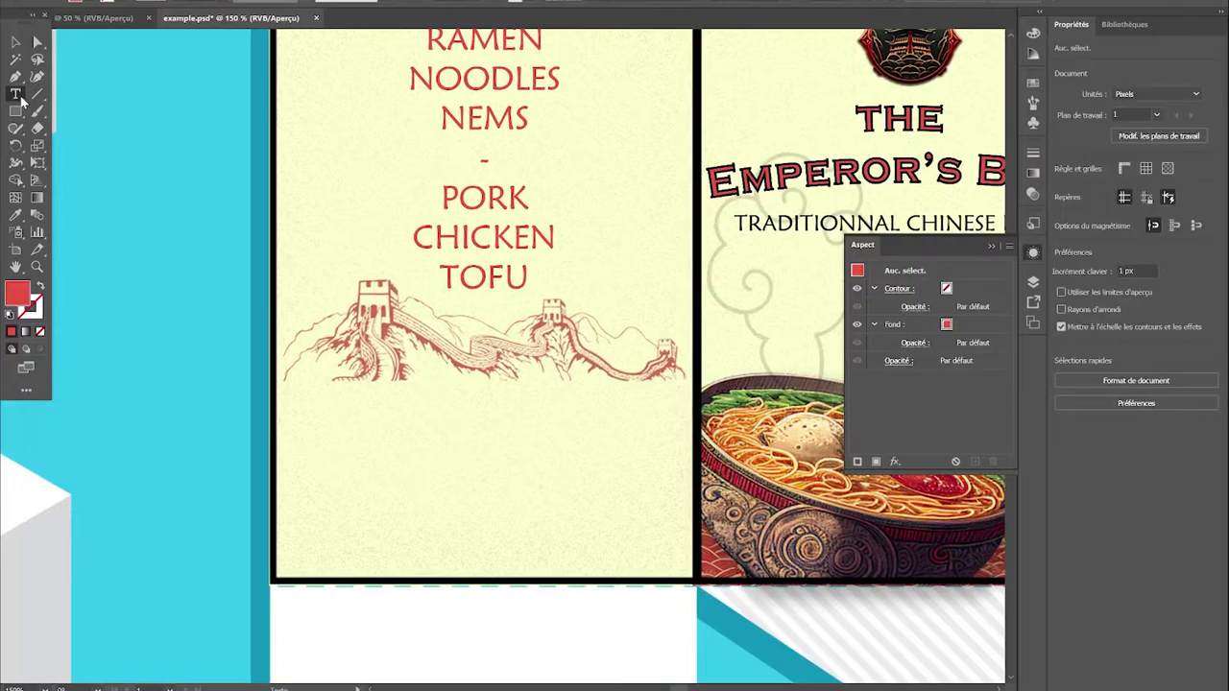
Type 'ADRESS : ....' below the Great Wall drawing and centre the contact text
click(435, 433)
text(ADRESS :)
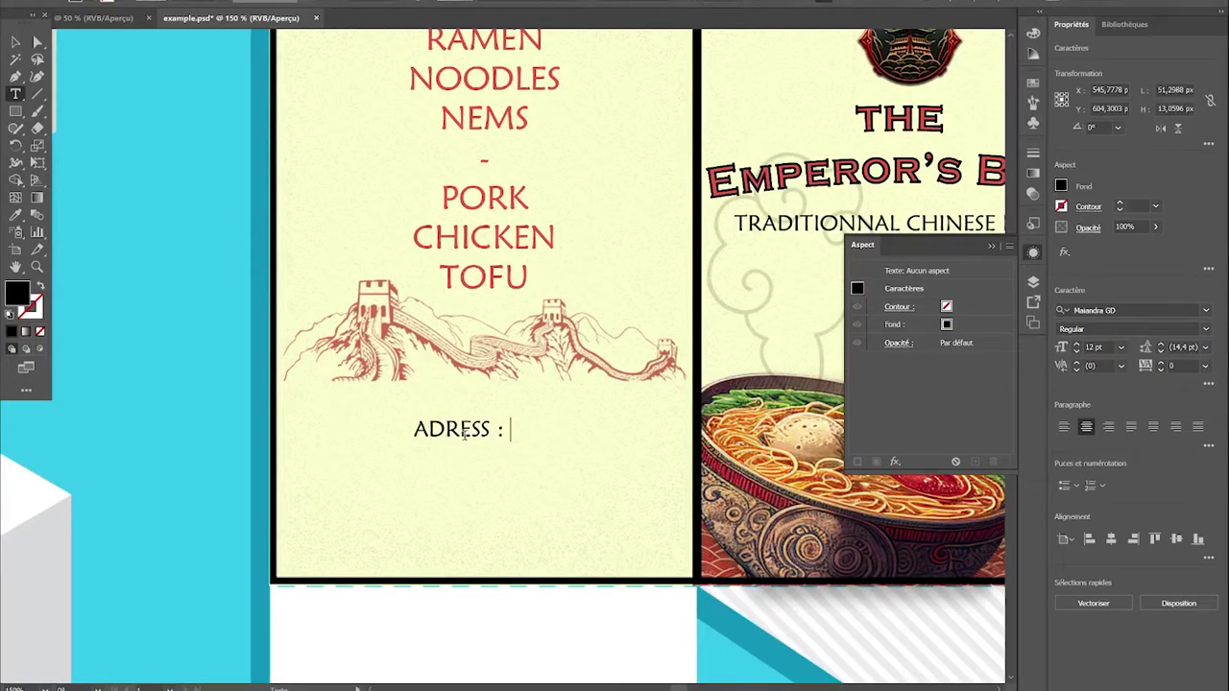
text( ....)
key(ctrl+shift+l)
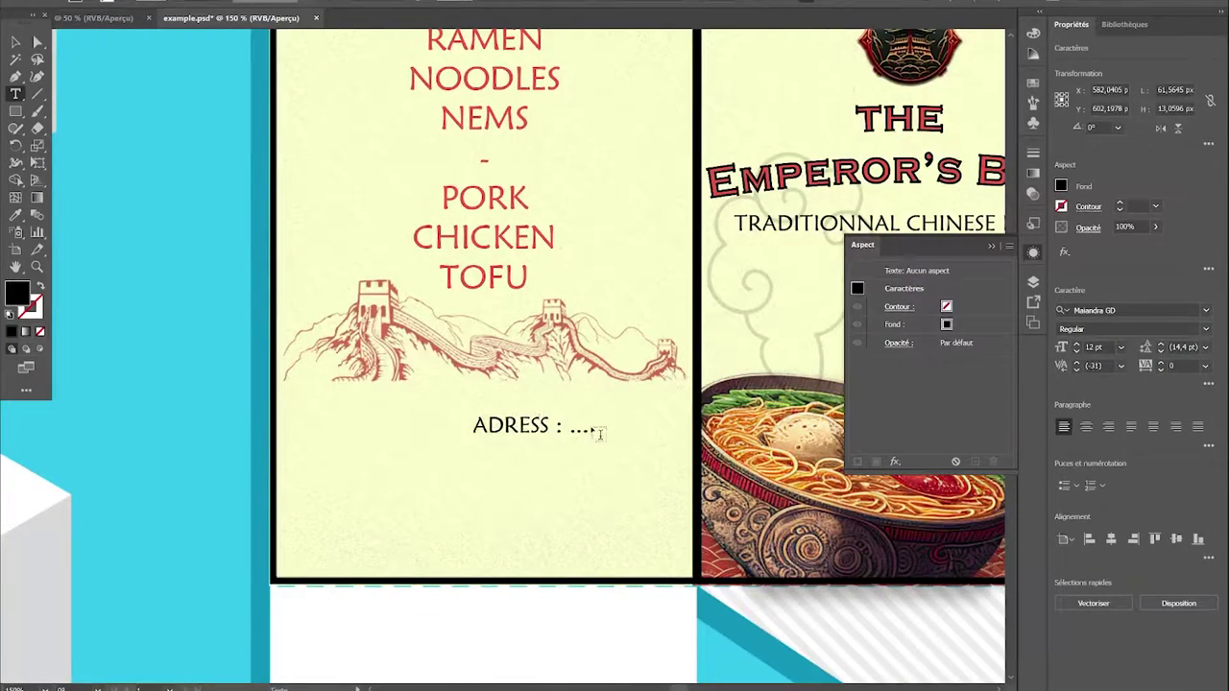
click(614, 422)
key(ctrl+z)
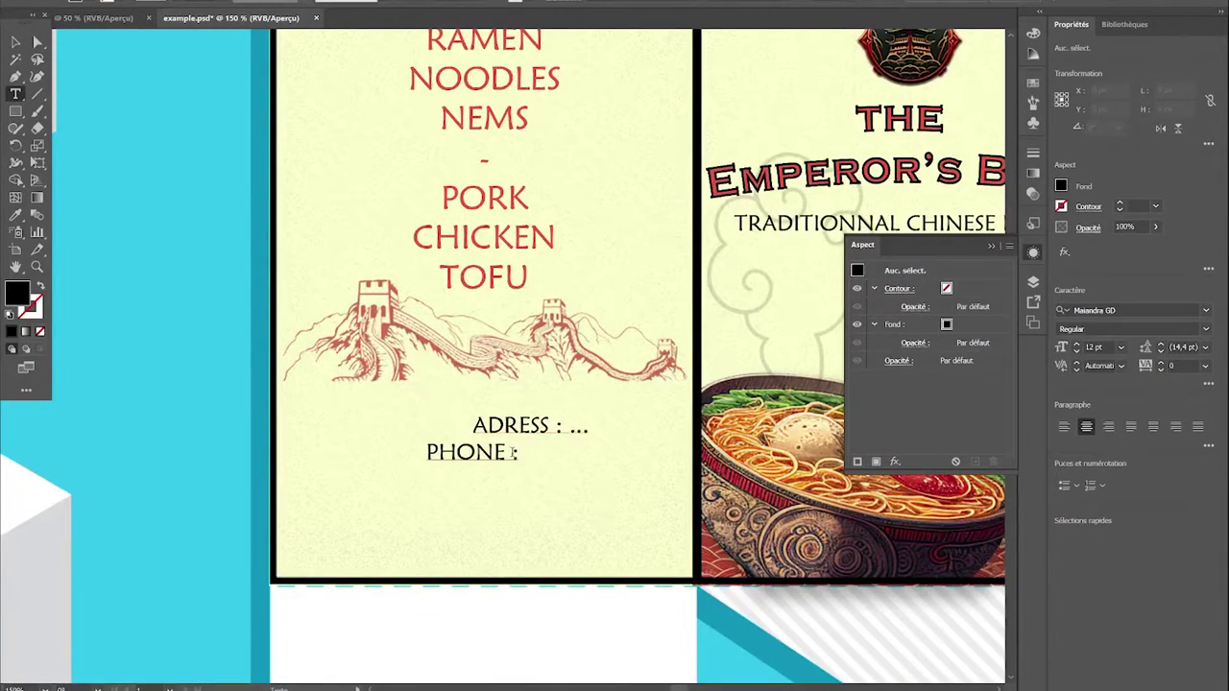
key(ctrl+a)
key(ctrl+shift+c)
Add the phone placeholder line, recentre the contact block and start filling in the hours
key(Right)
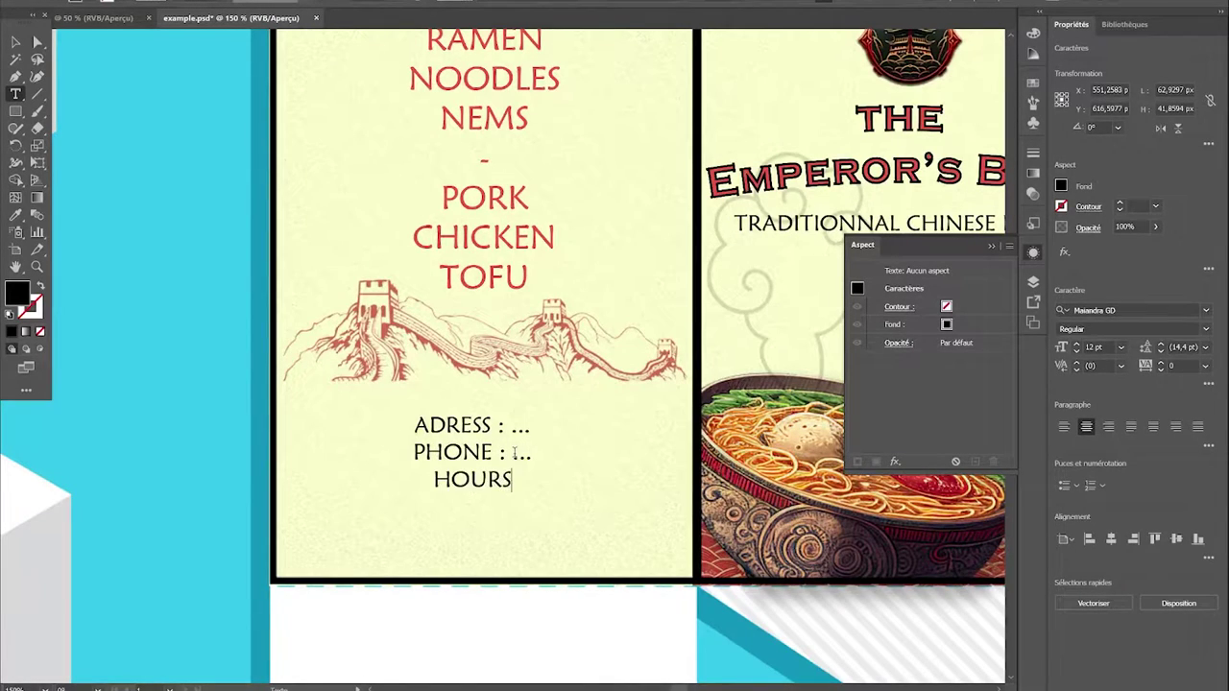
text(...)
key(Escape)
mouse_move(516, 480)
mouse_down()
mouse_move(576, 540)
mouse_move(494, 472)
mouse_up()
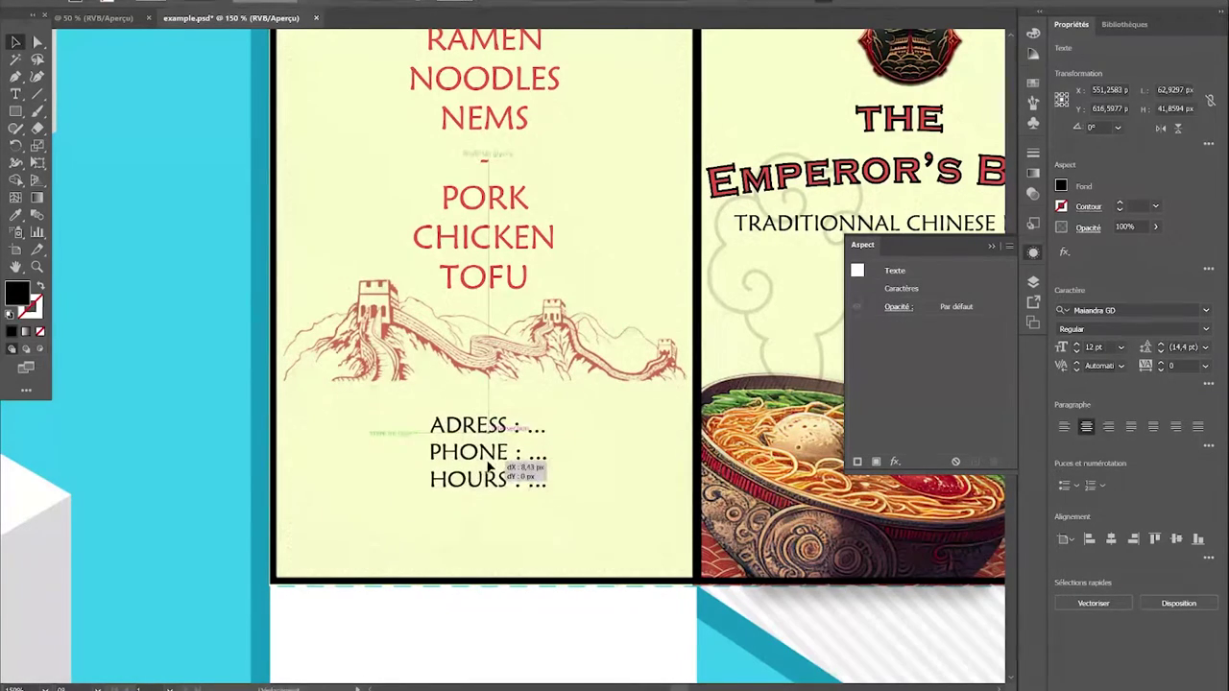
double_click(534, 455)
text(09 09 09 09 09)
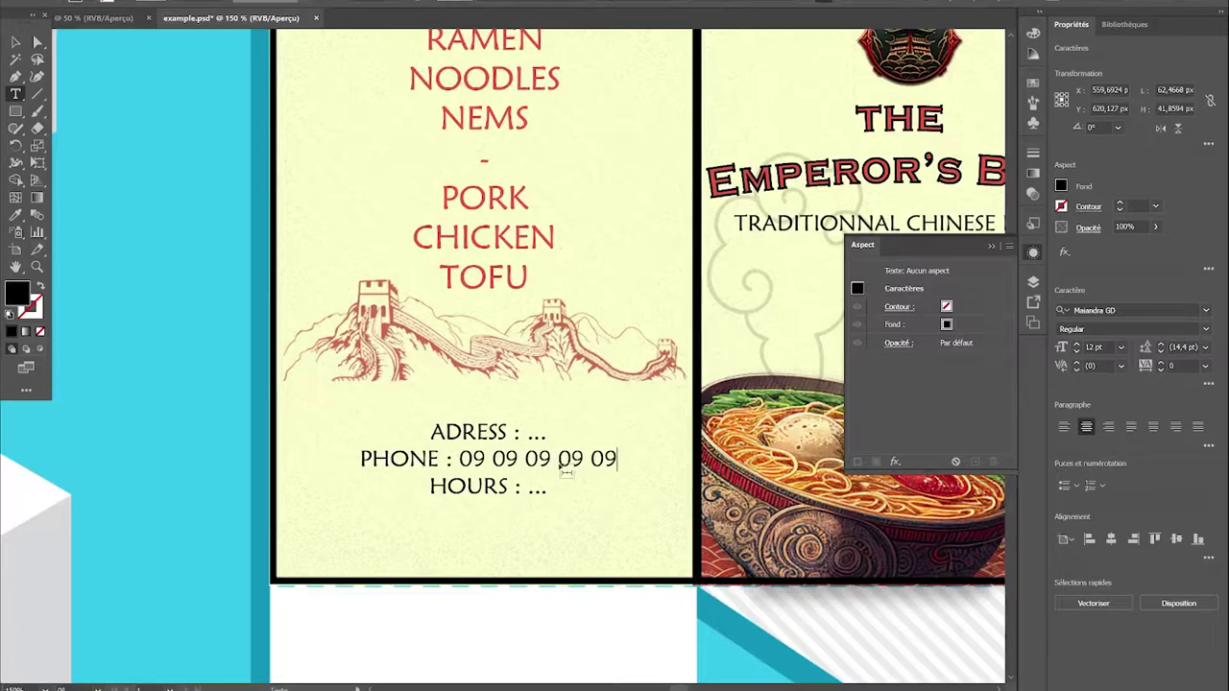